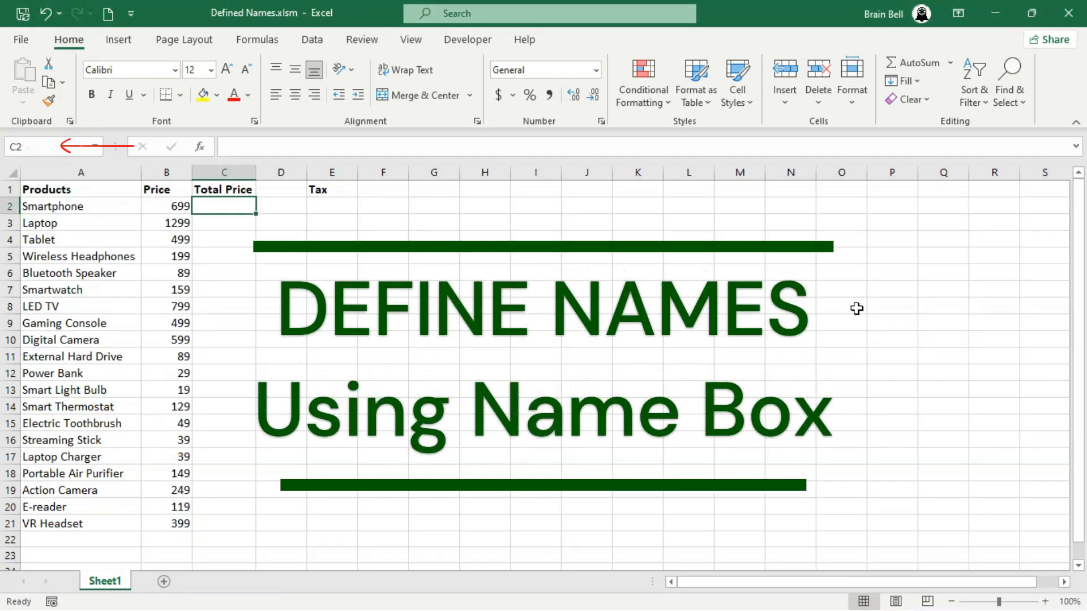
Enter the formula =B2*(1+E2) in C2 to compute the Smartphone's total price
text(=)
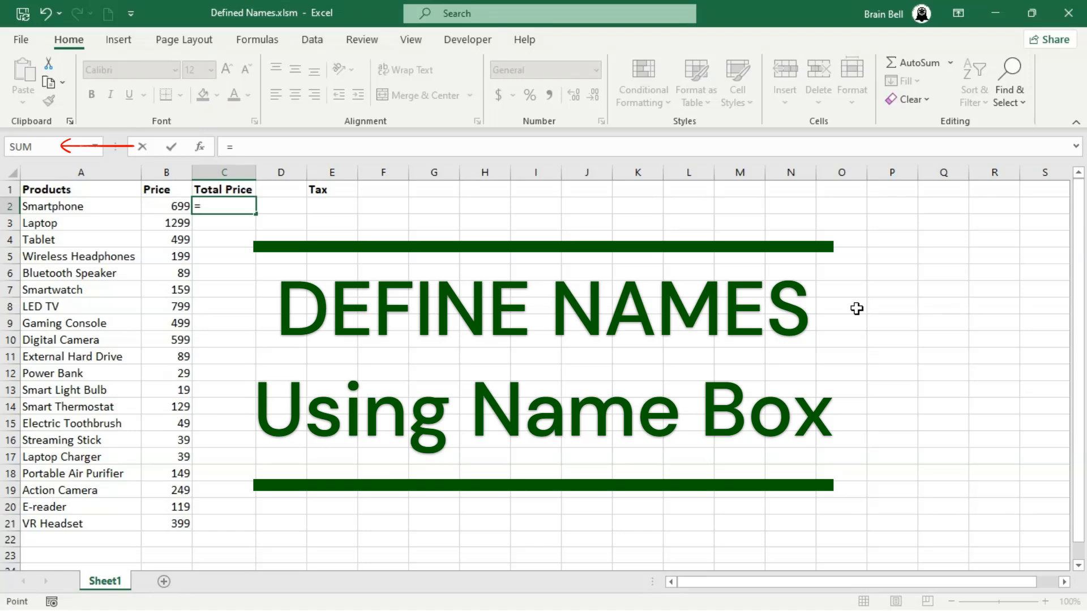
key(Left)
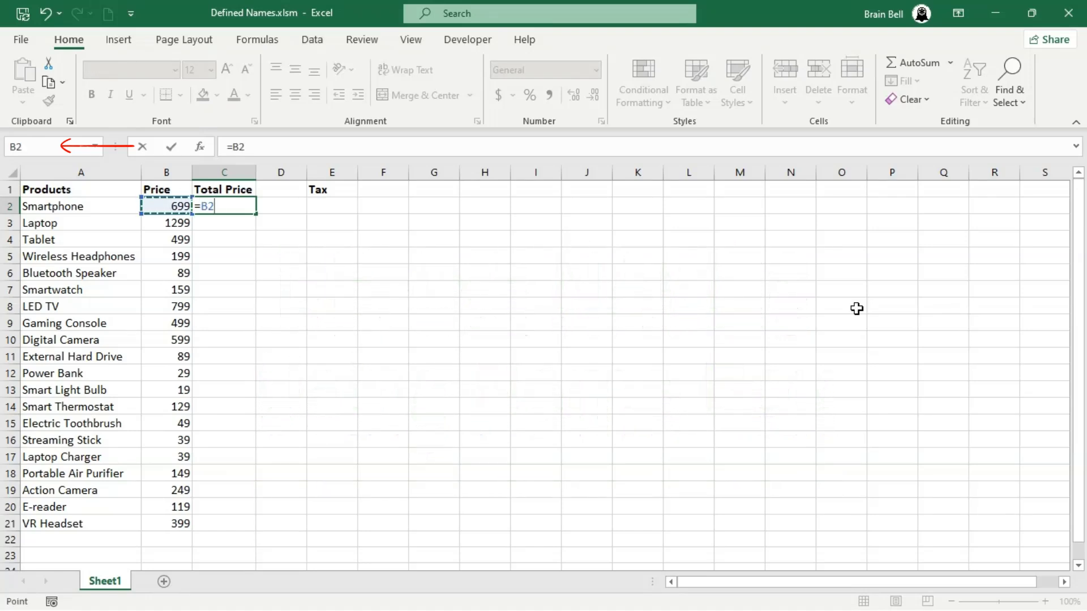
text(*(1)
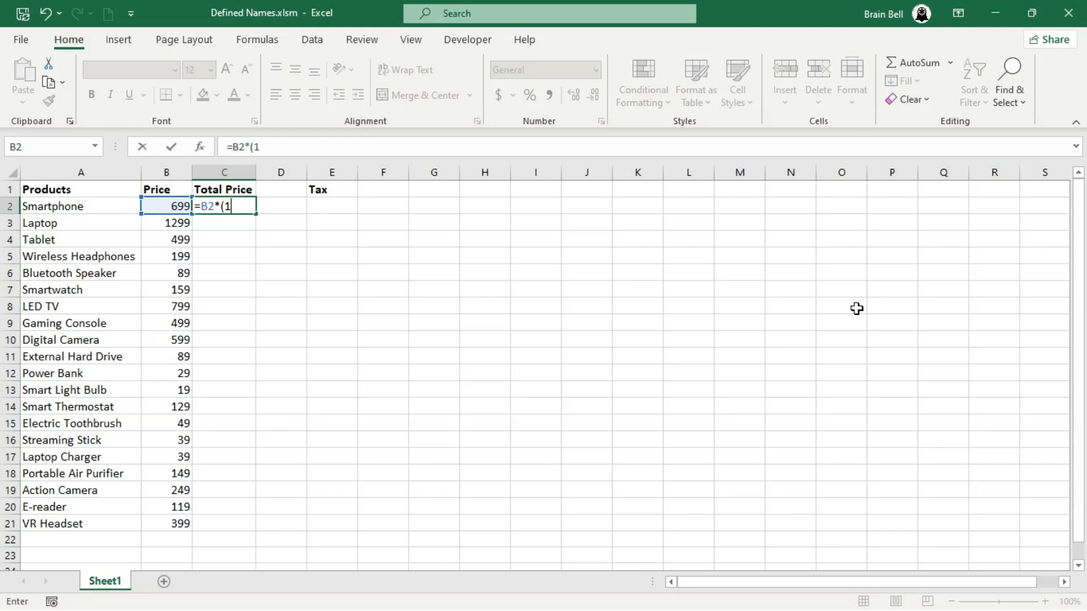
text(_)
key(Right)
key(Right)
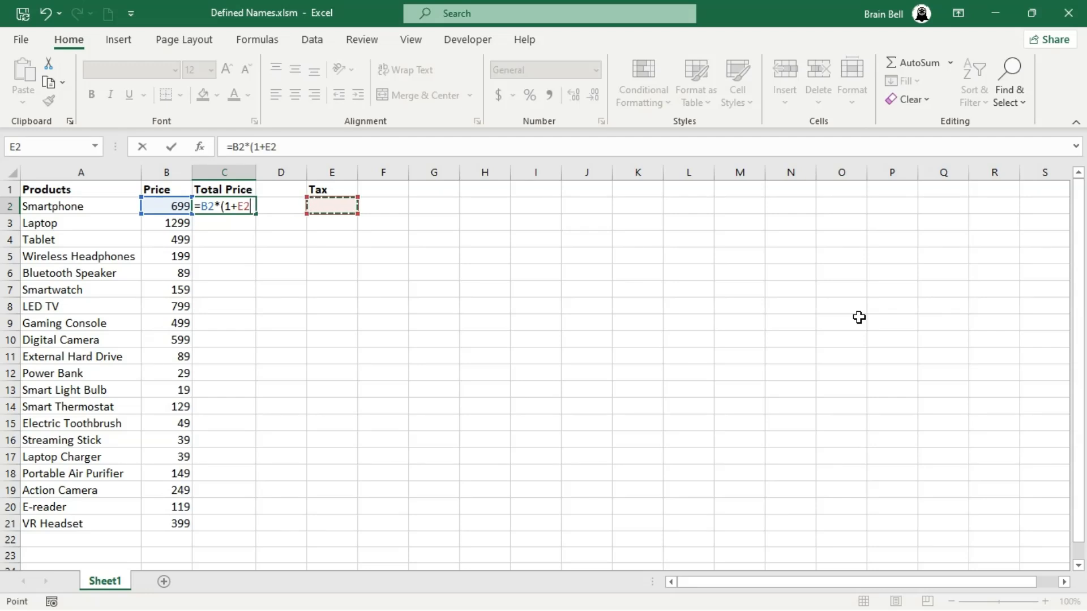
text())
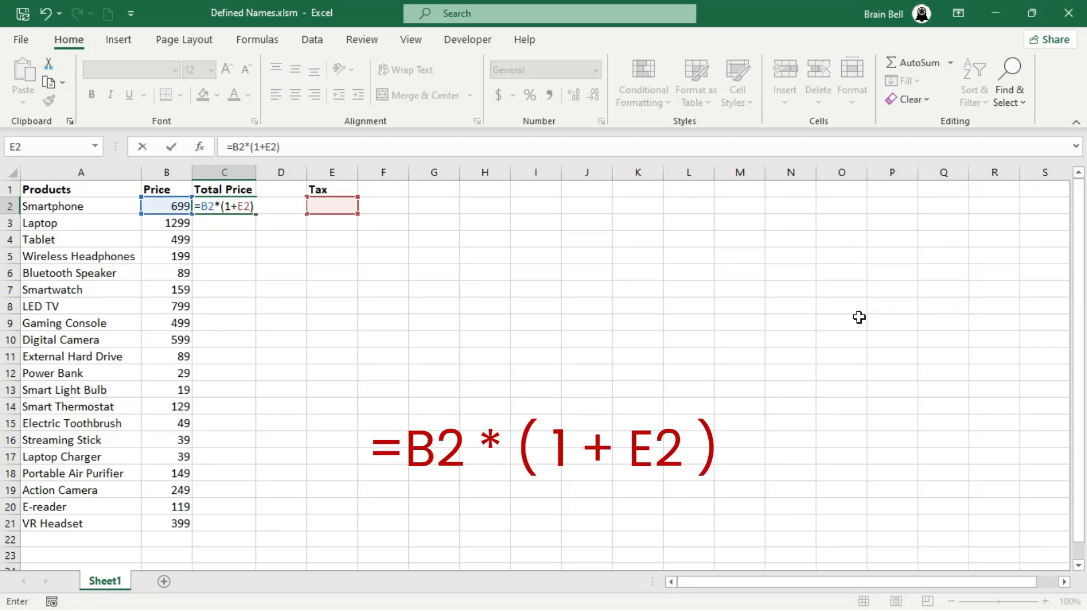
key(Return)
Enter a tax rate of 30% in cell E2
key(Up)
key(Right)
key(Right)
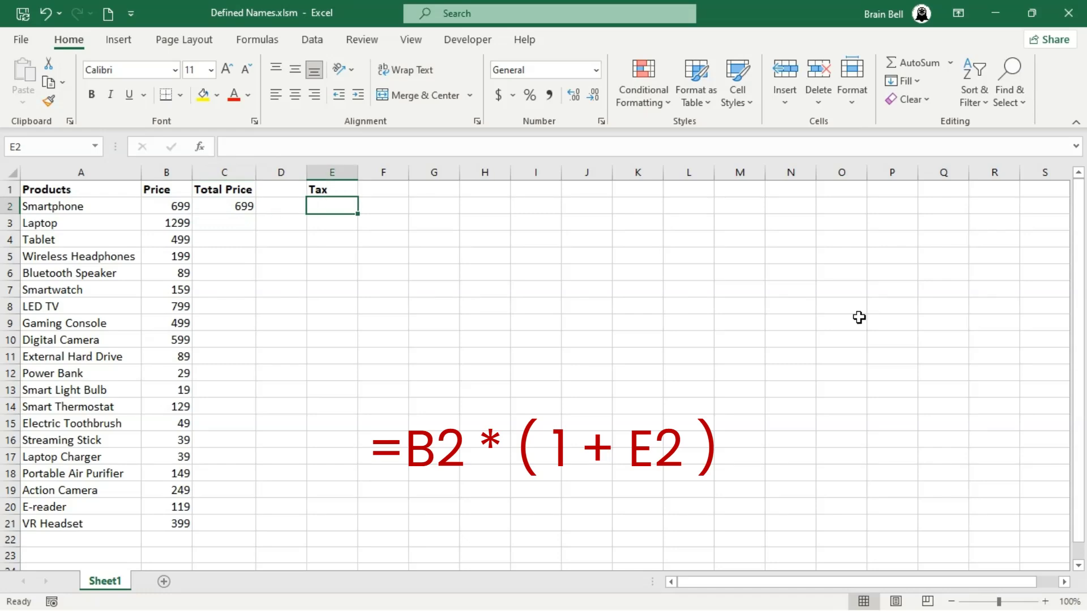
text(30%)
key(Return)
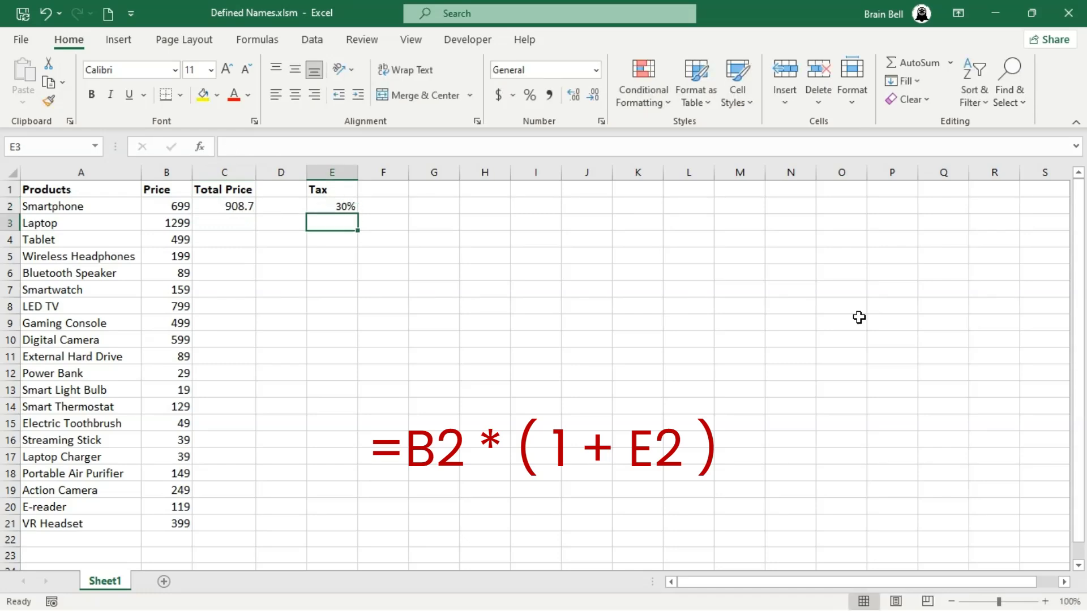
Change the tax rate in E2 to 17%
key(Up)
text(17)
key(Return)
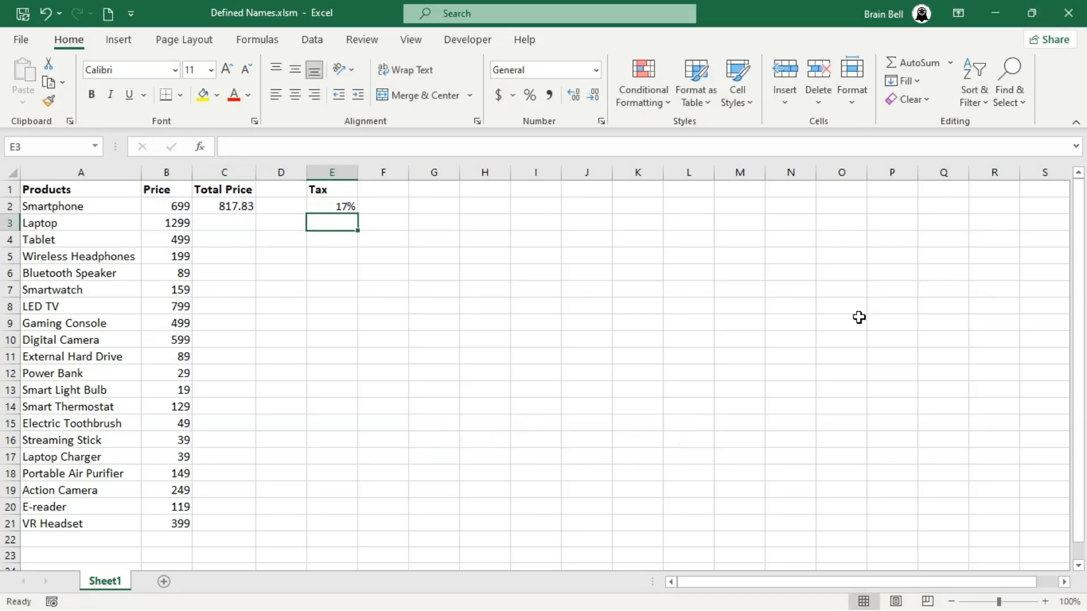
Make the tax reference in C2's formula absolute as $E$2
key(Up)
key(Left)
key(Left)
double_click(239, 206)
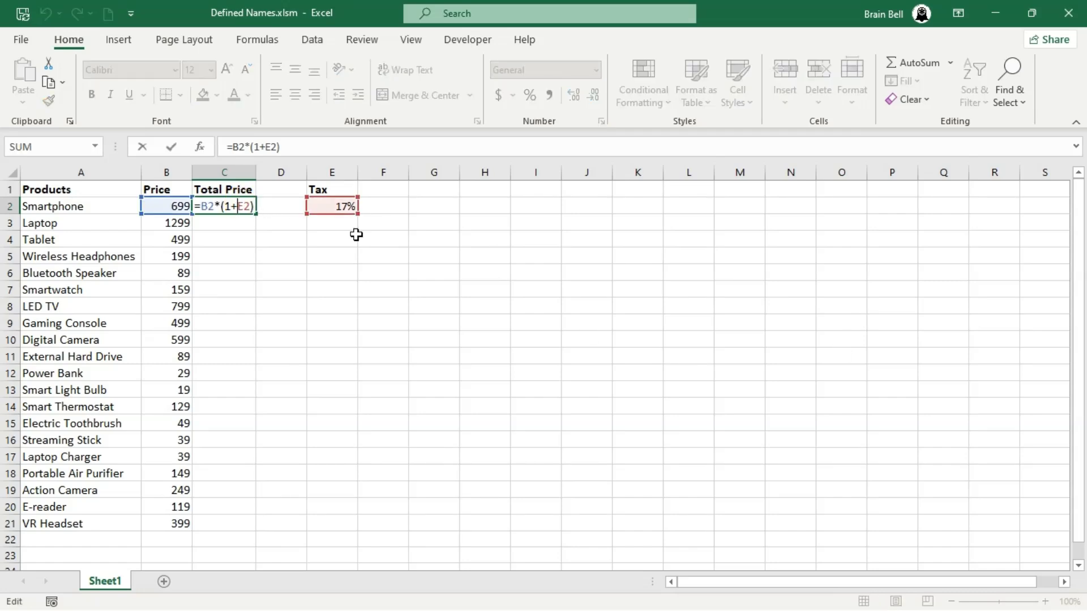
text($)
key(Right)
text($)
key(Return)
Fill the C2 total price formula down through C21
click(247, 206)
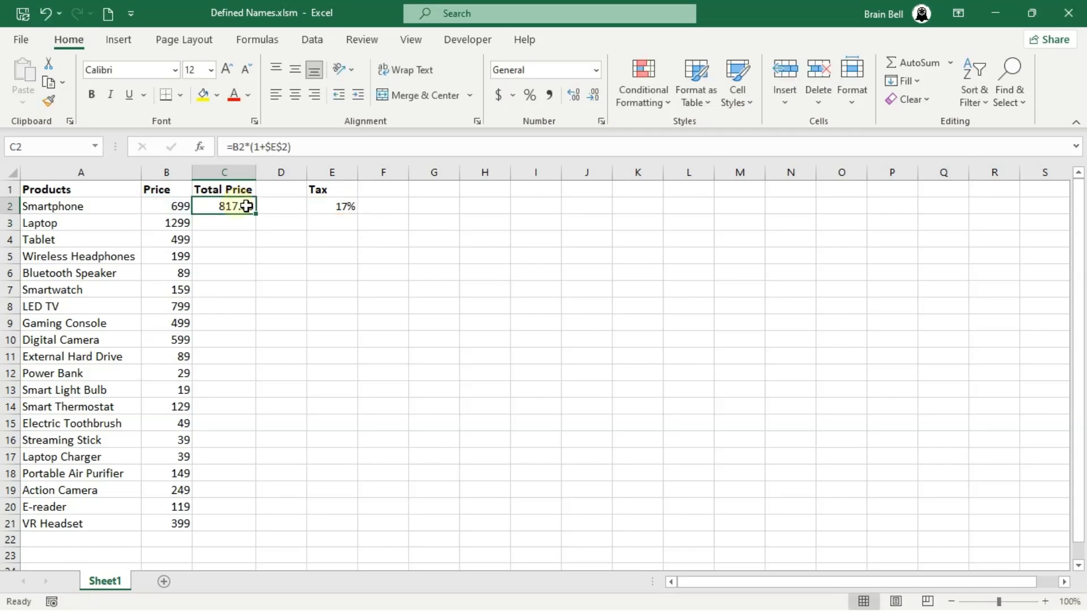
double_click(255, 212)
click(243, 342)
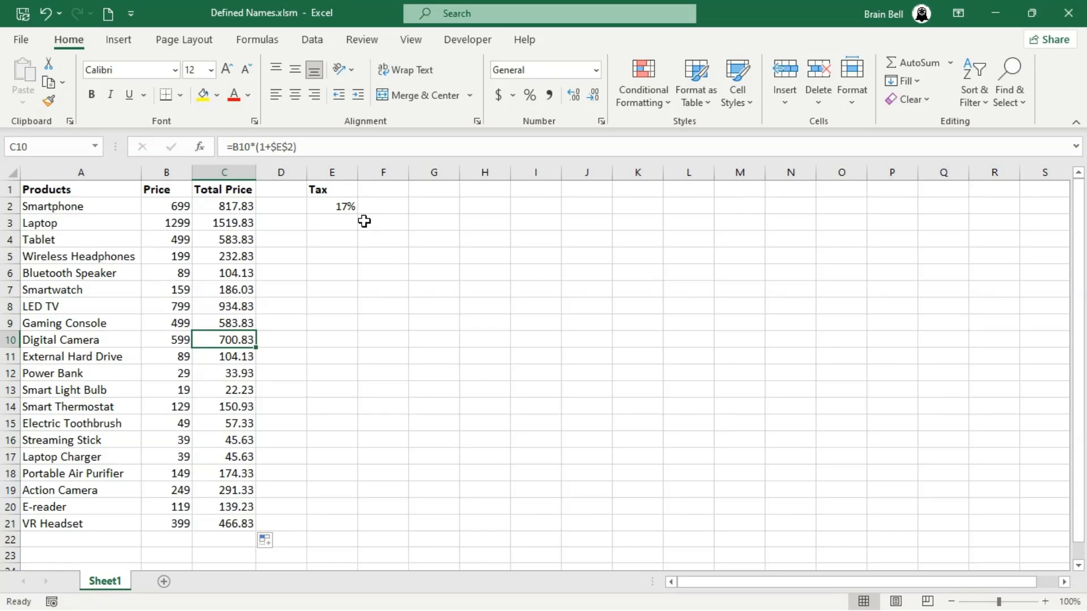
Name the tax cell E2 as TAX
click(342, 206)
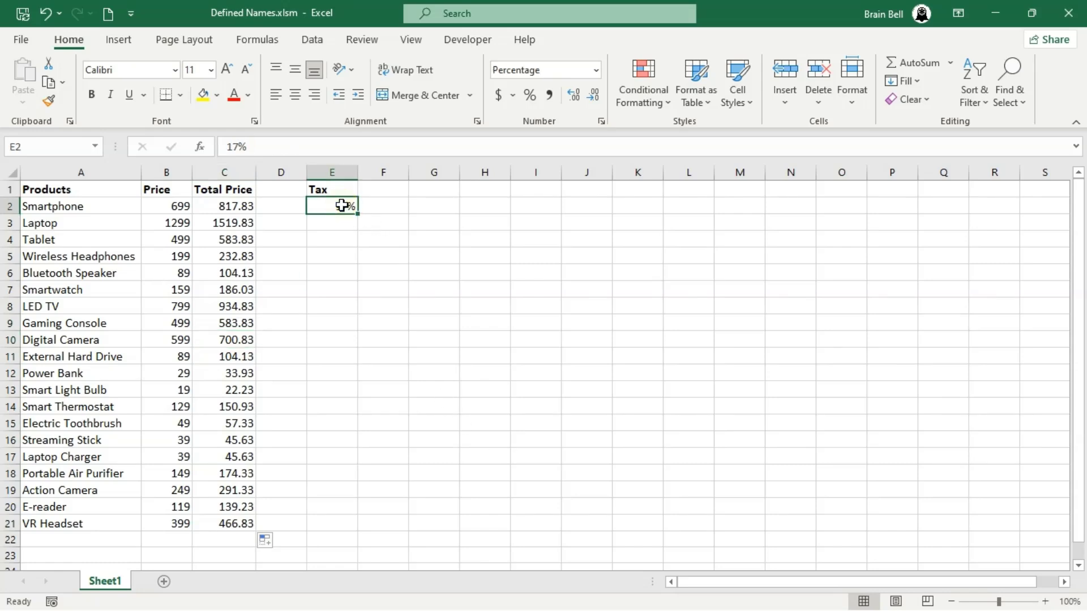
click(31, 149)
text(TAX)
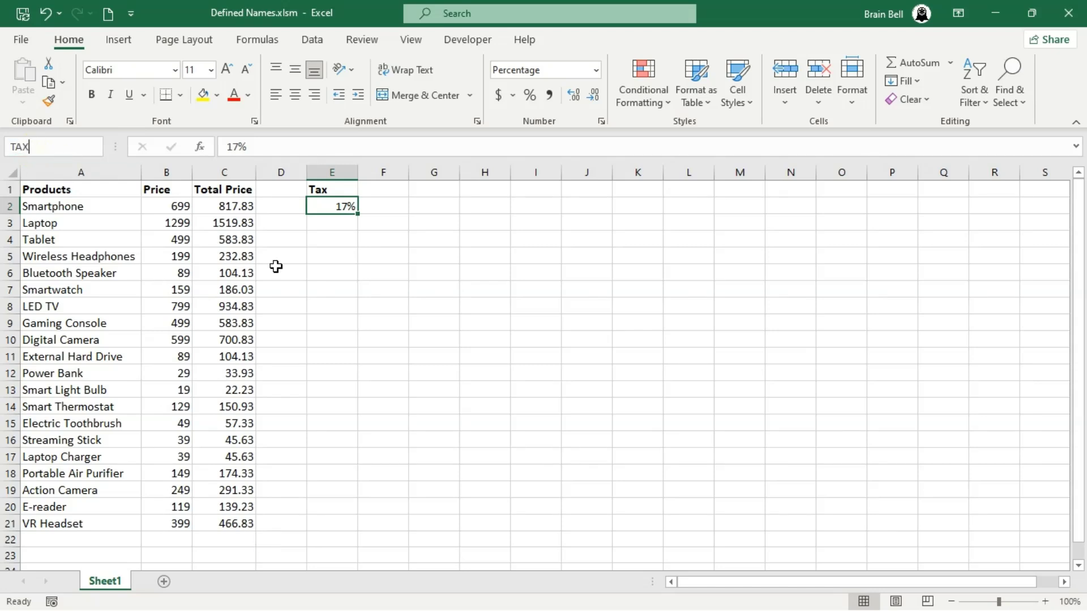
key(Return)
Replace $E$2 in C2's formula with the name TAX, giving =B2*(1+TAX)
click(224, 206)
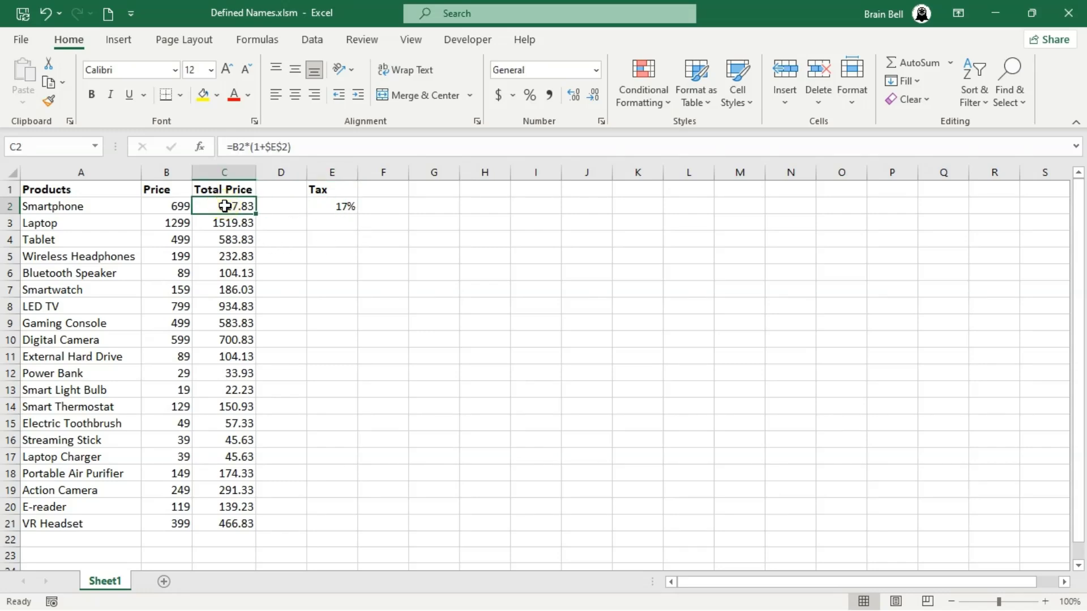
double_click(225, 206)
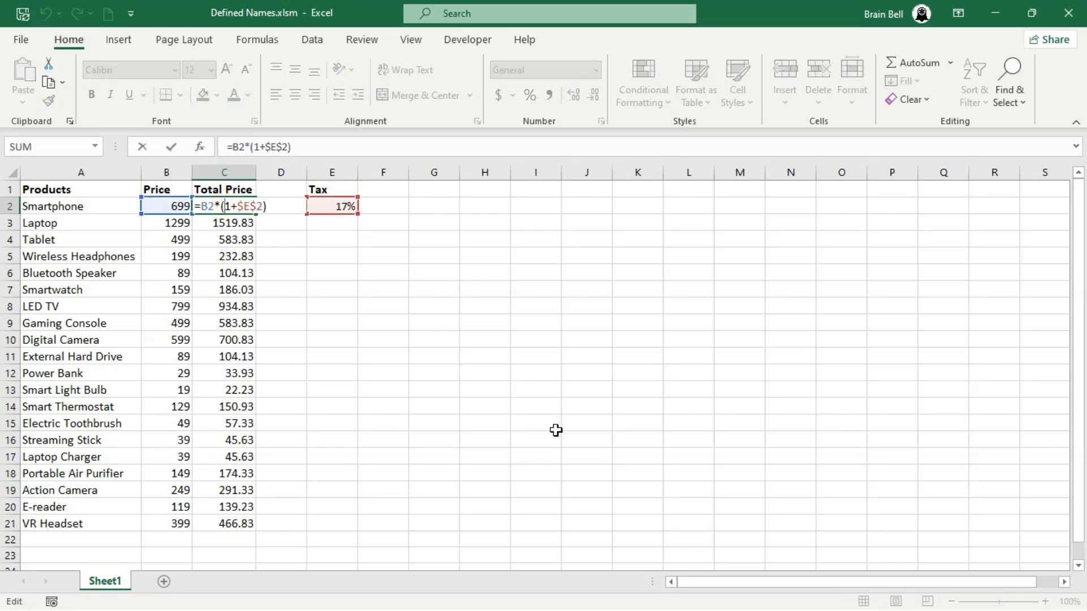
key(Right)
key(Right)
key(Delete)
key(Delete)
key(Delete)
key(Delete)
text(T)
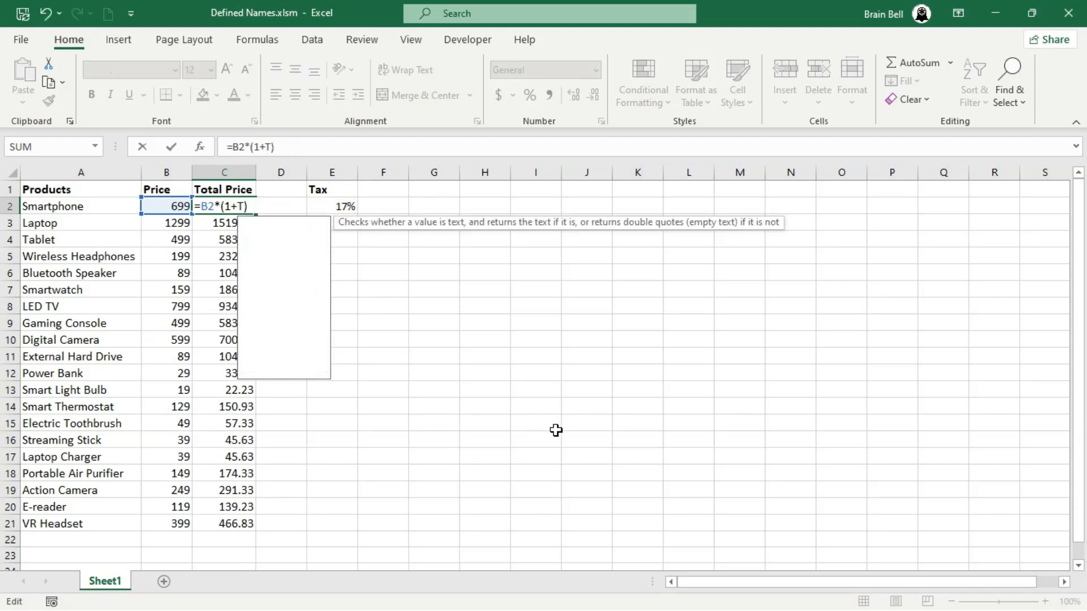
text(AX)
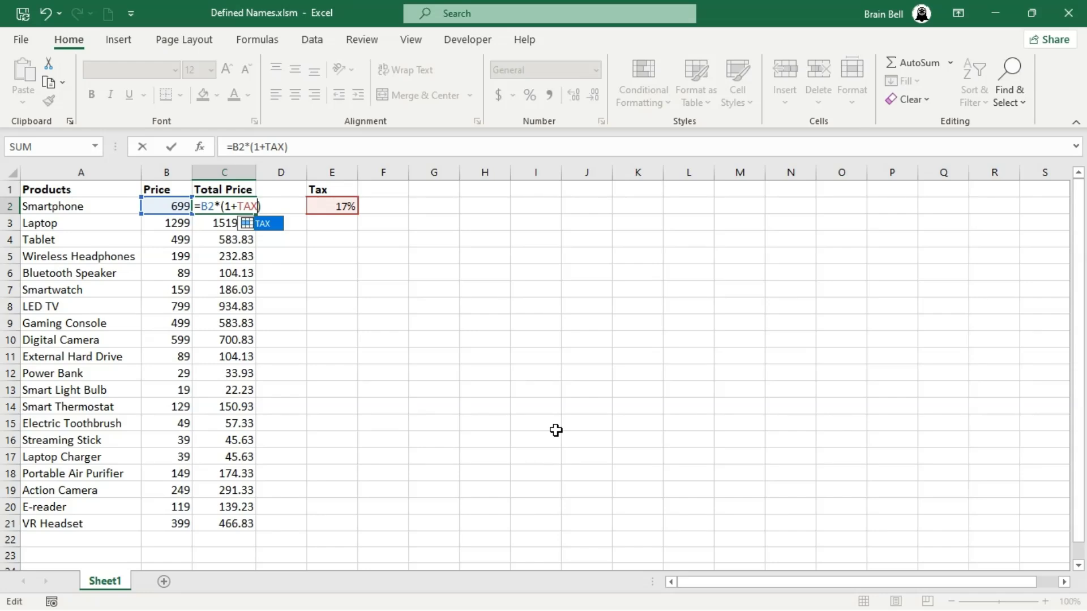
double_click(266, 224)
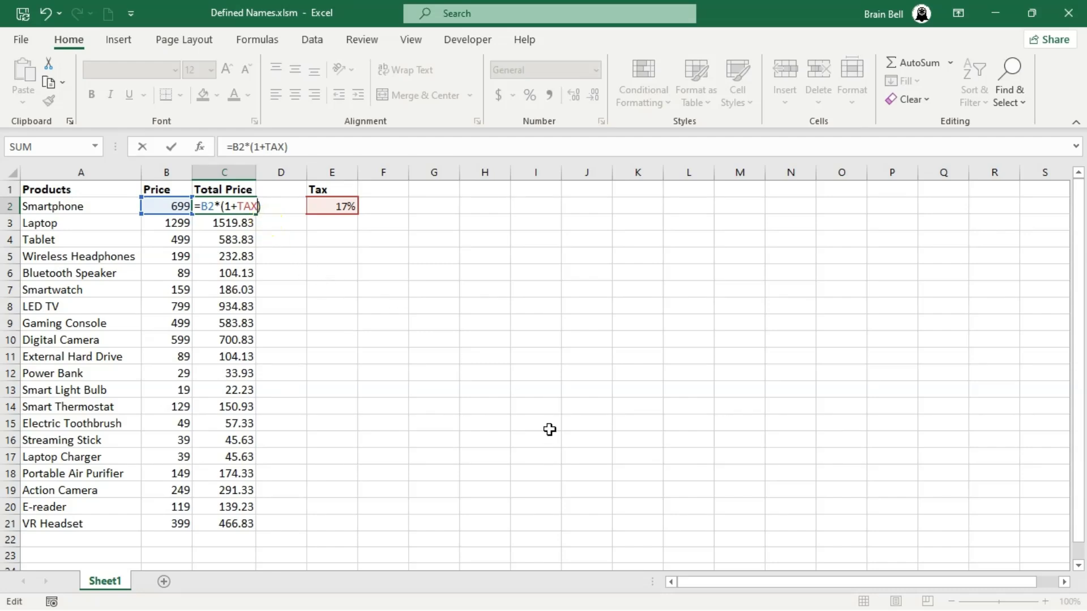
key(Return)
key(Up)
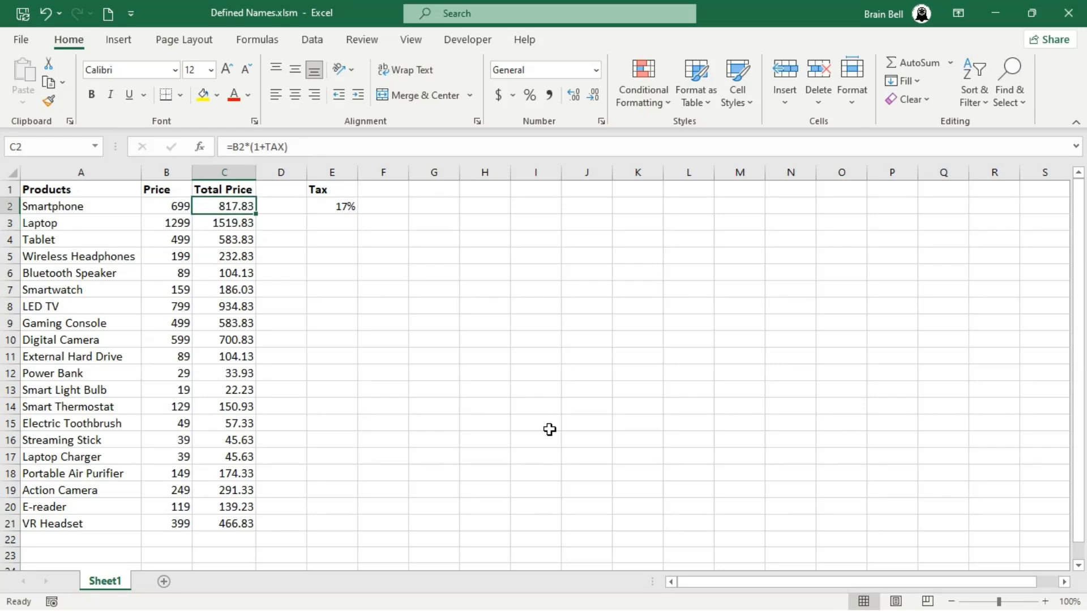
Fill the TAX-based formula down column C and review the formulas in several filled cells
double_click(255, 210)
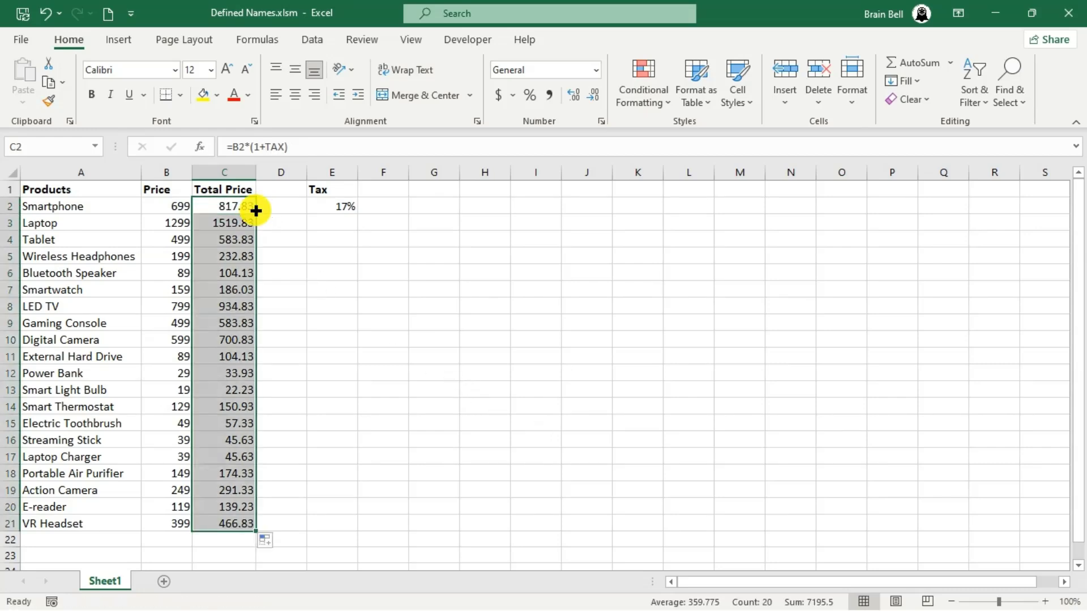
click(339, 286)
click(247, 225)
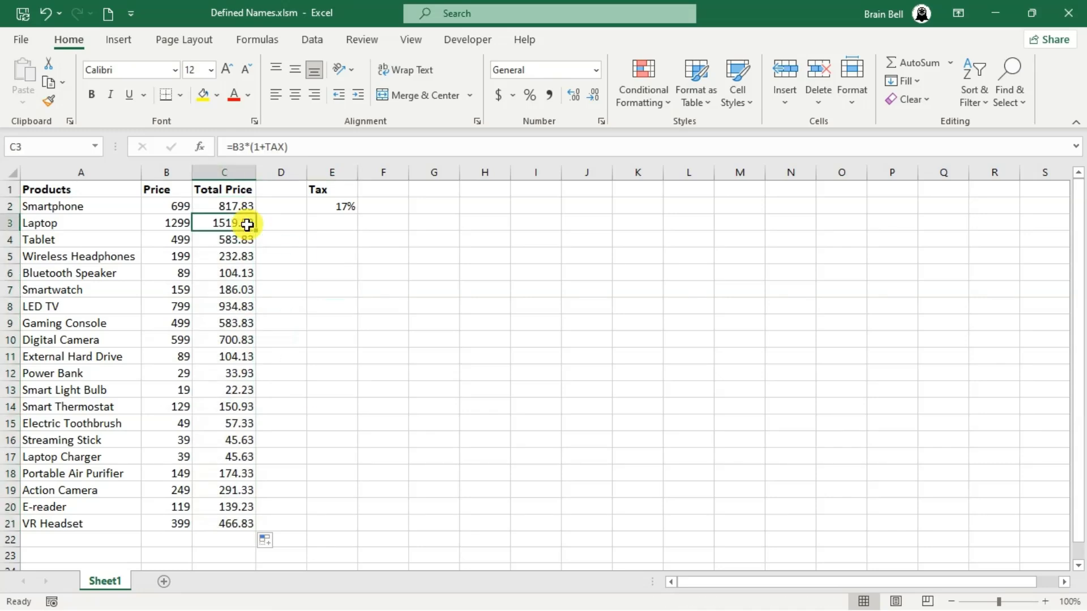
double_click(247, 225)
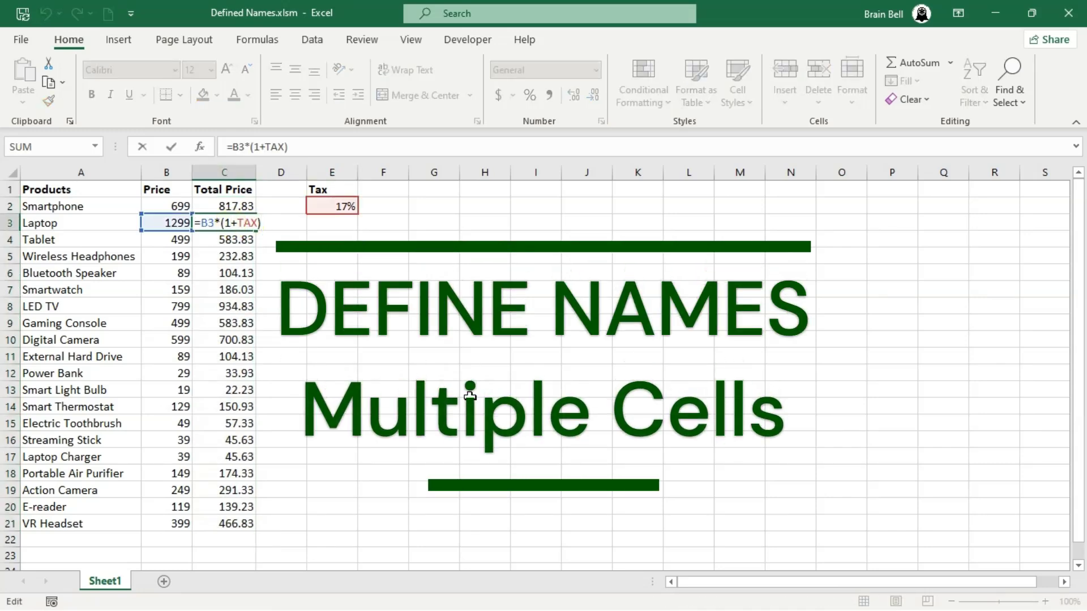
key(Return)
double_click(241, 238)
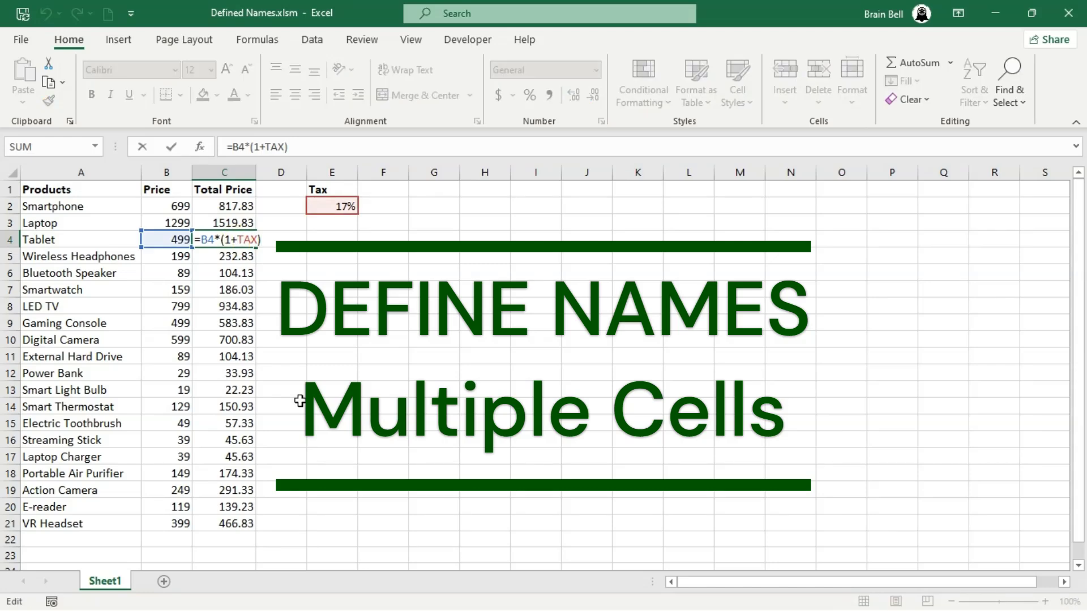
key(Return)
double_click(250, 408)
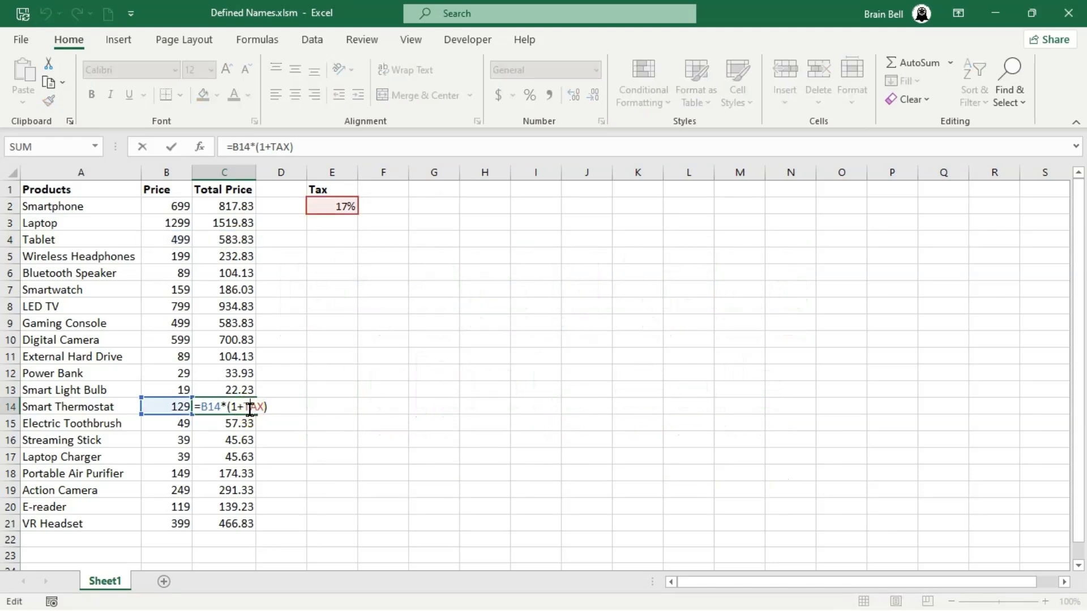
key(Escape)
Set the tax rate in E2 to 0%
click(345, 206)
text(0)
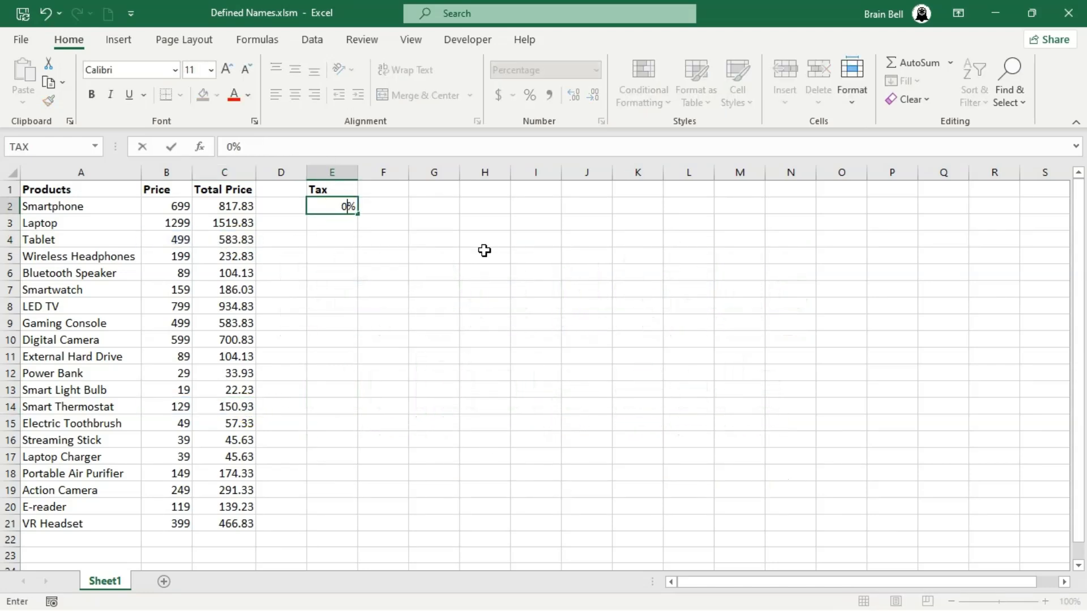
key(Return)
Set the tax rate in E2 back to 30%
key(Up)
text(30)
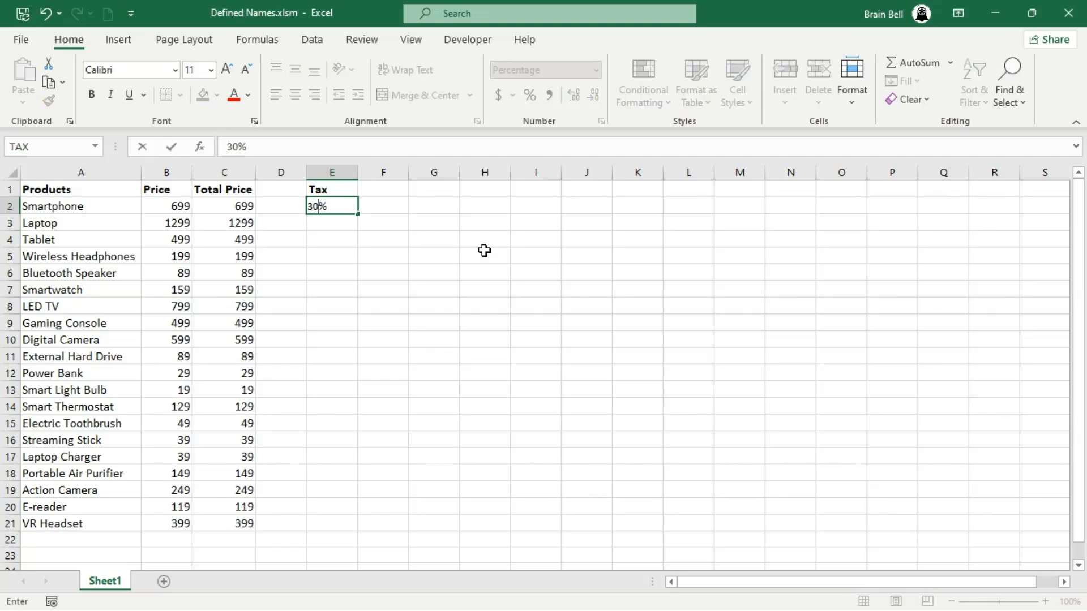
key(Return)
key(Up)
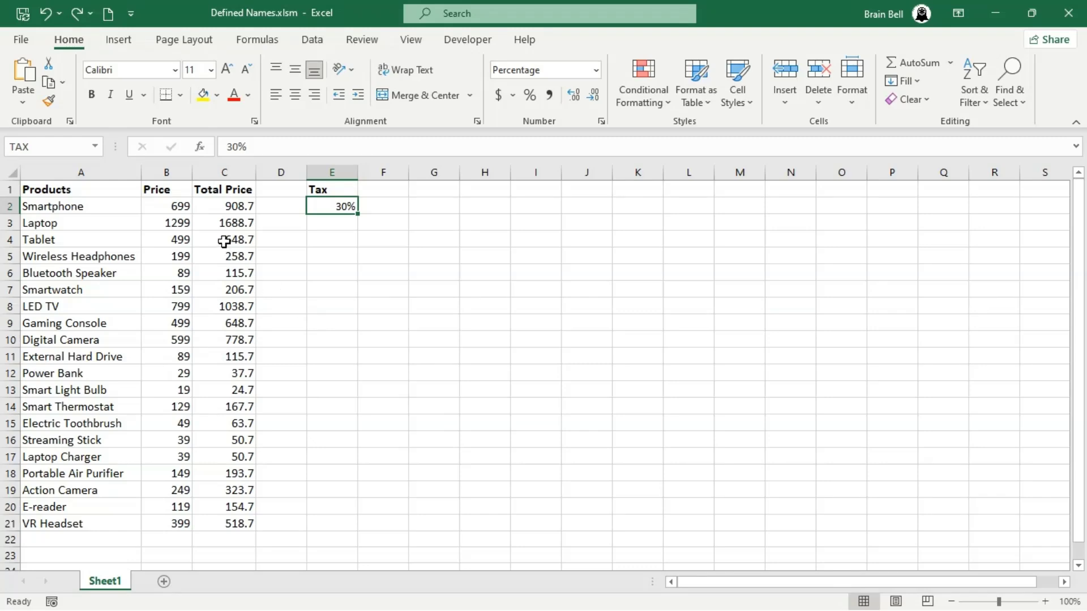
Name the price range B2:B21 as PRICE
click(180, 206)
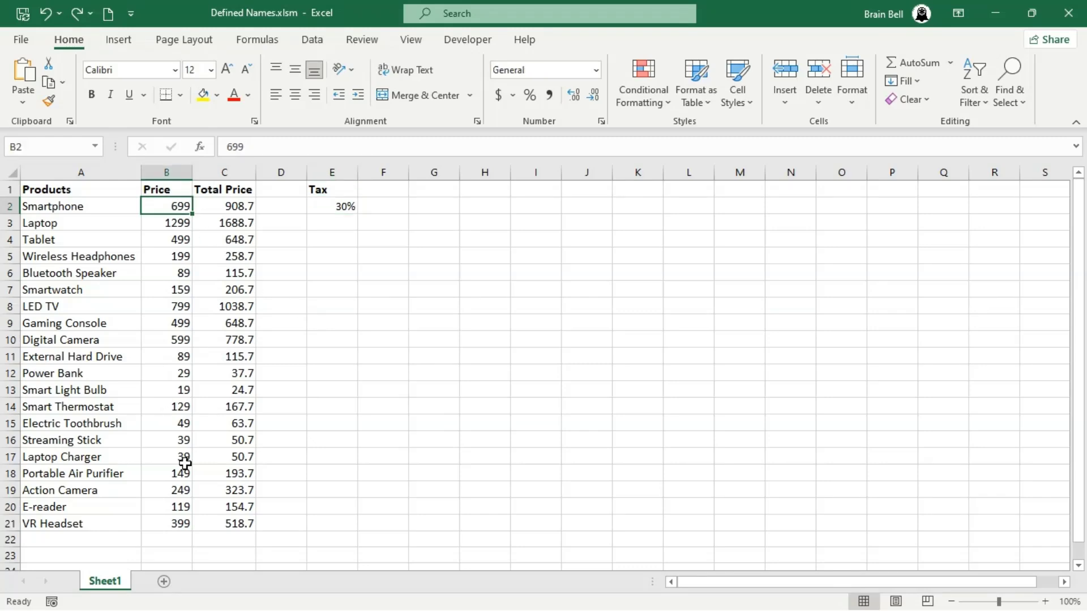
shift+click(181, 522)
click(60, 138)
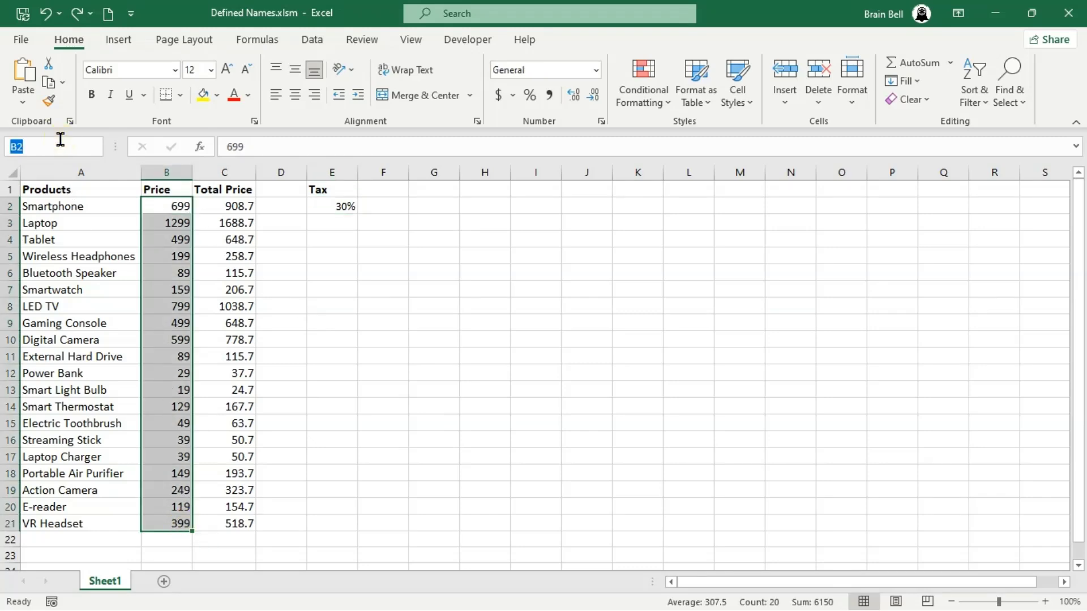
text(PRICE)
key(Return)
Name the total price range C2:C21 as TOTAL_PRICE
click(248, 208)
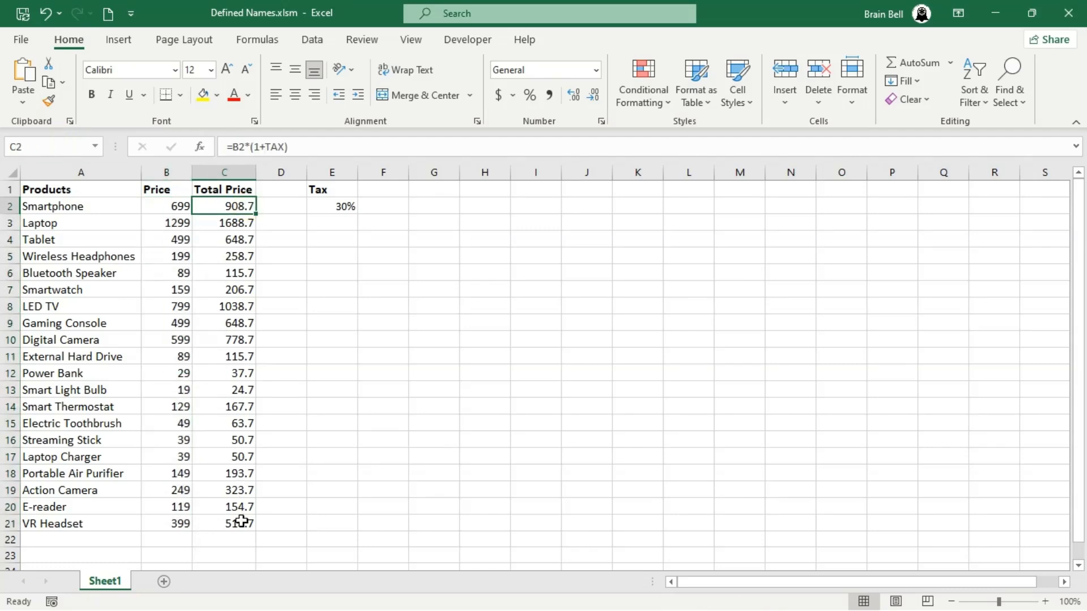
shift+click(242, 521)
click(57, 145)
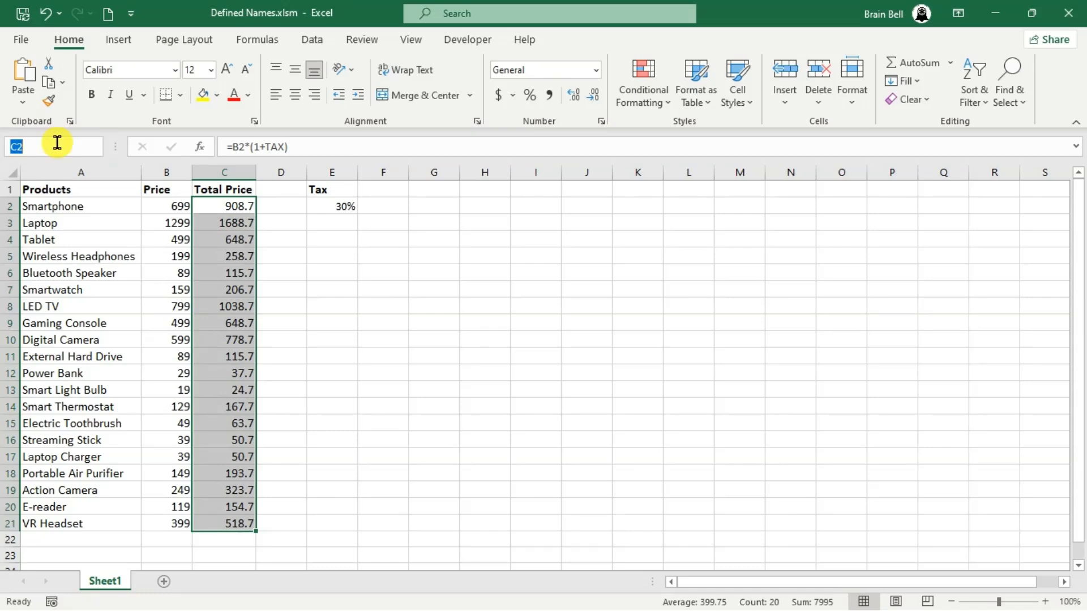
text(TOTAL_PRICE)
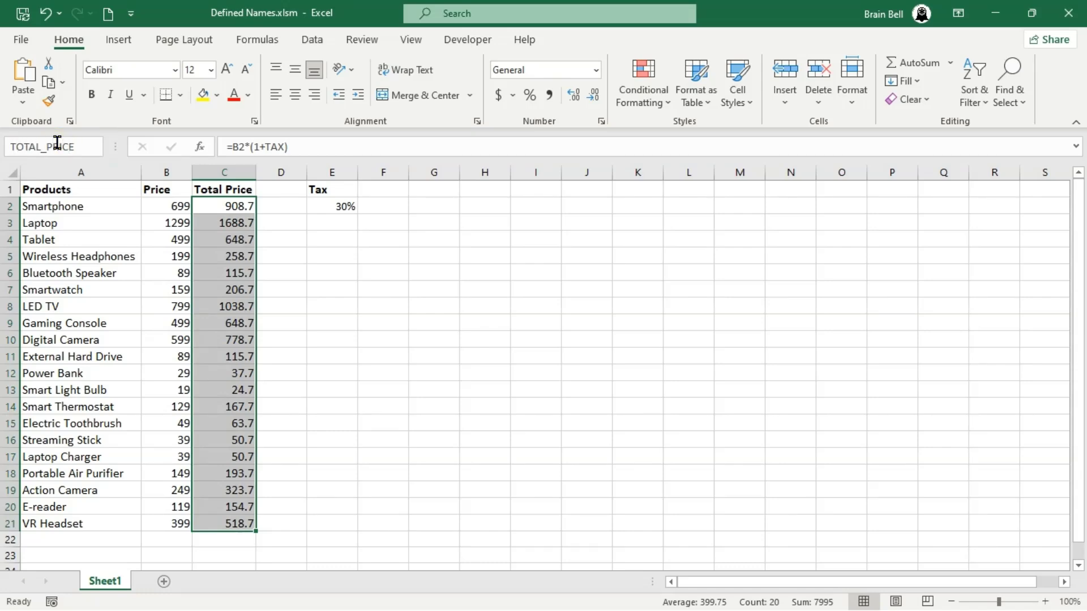
key(Return)
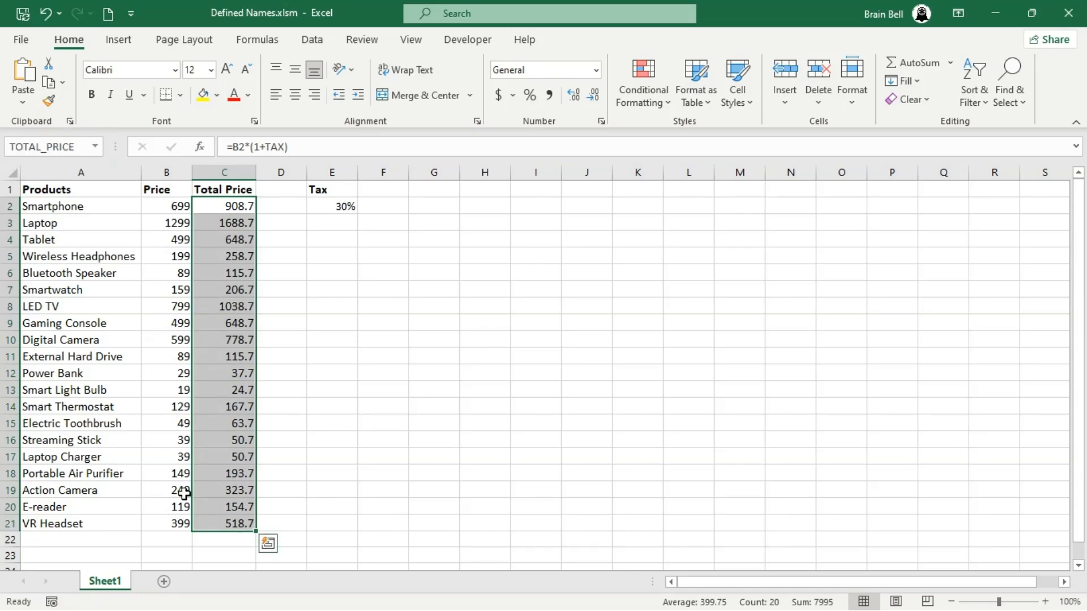
Enter =SUM(PRICE) in B22 to total the prices using the PRICE name
click(164, 539)
text(=SUM()
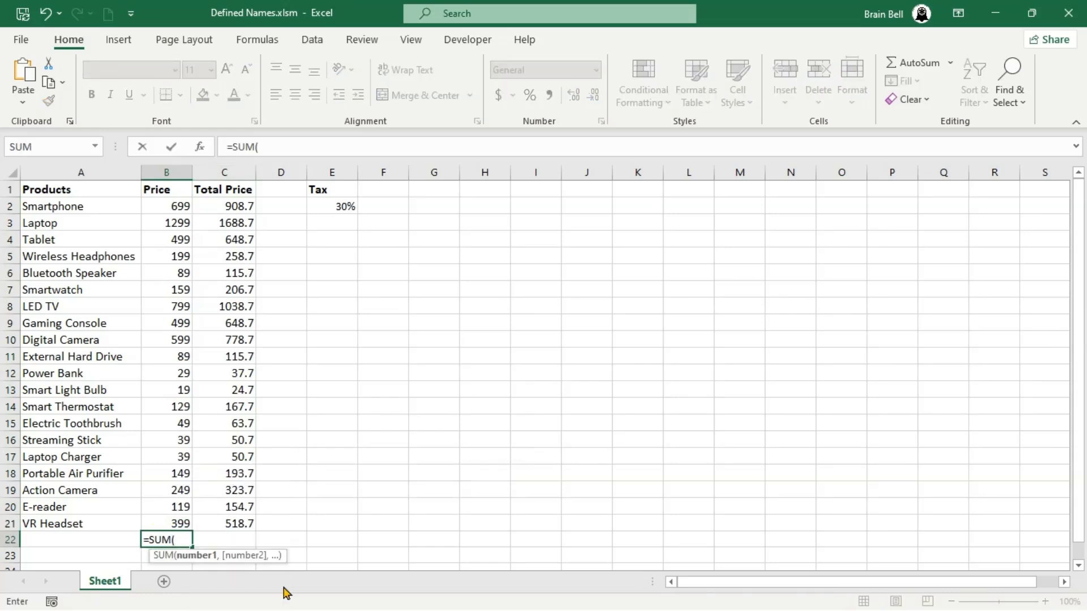
text(PR)
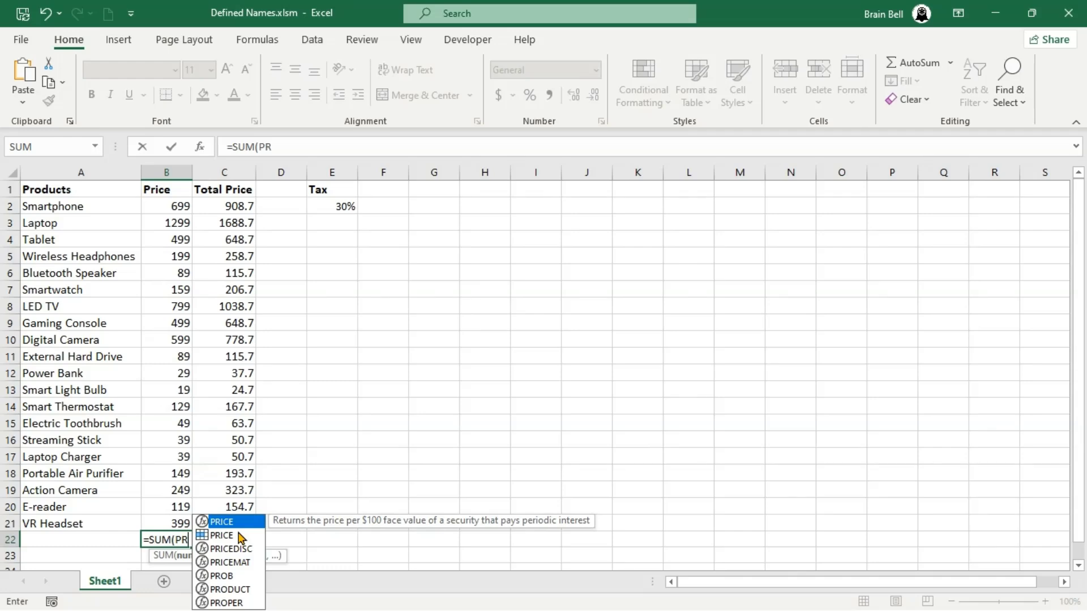
text(ICE)
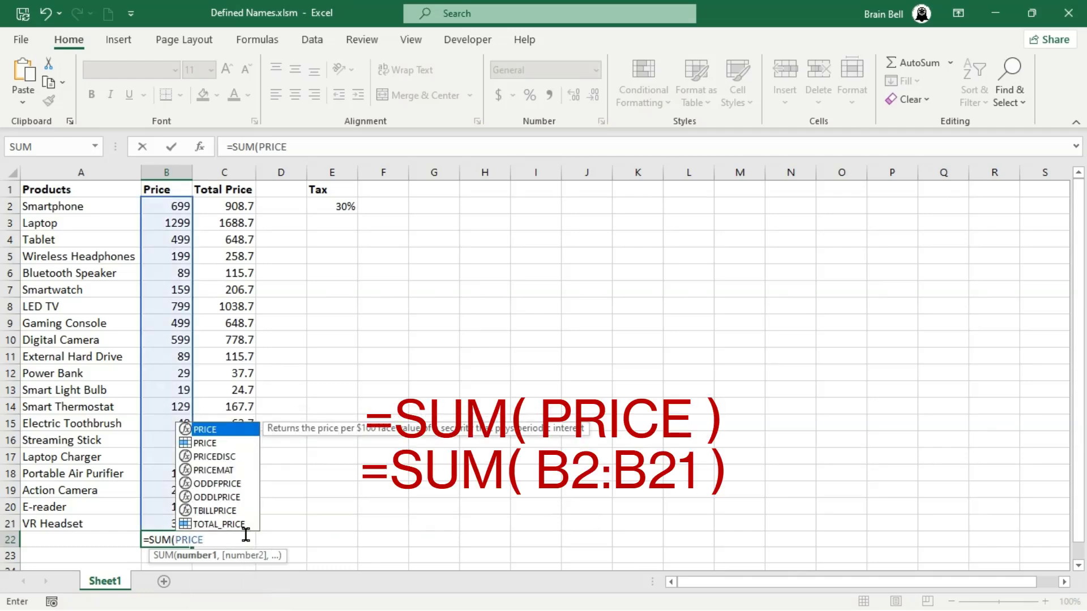
text(()
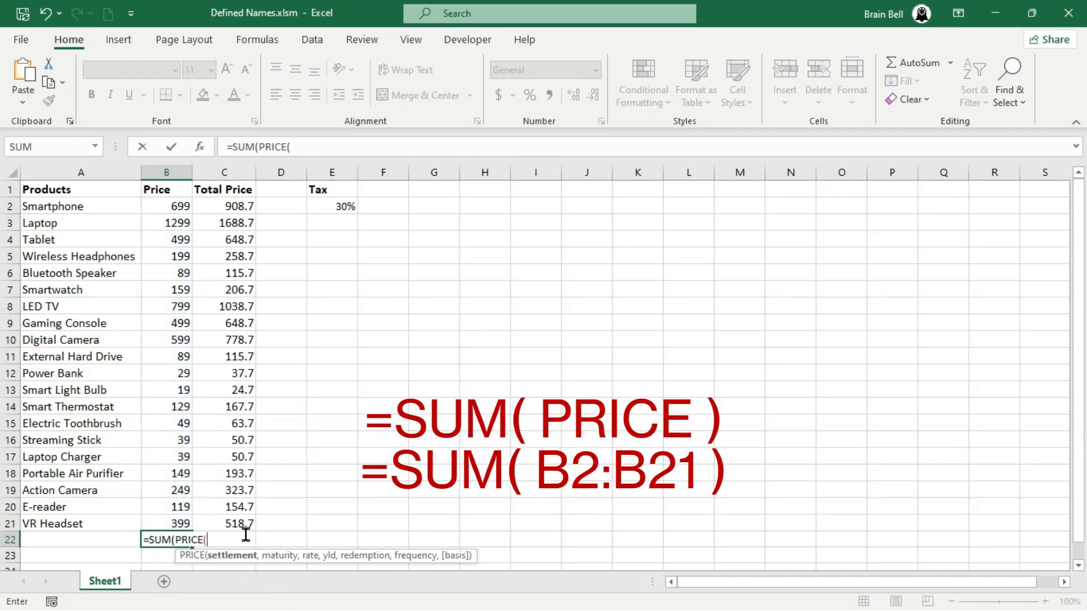
key(BackSpace)
text())
key(Return)
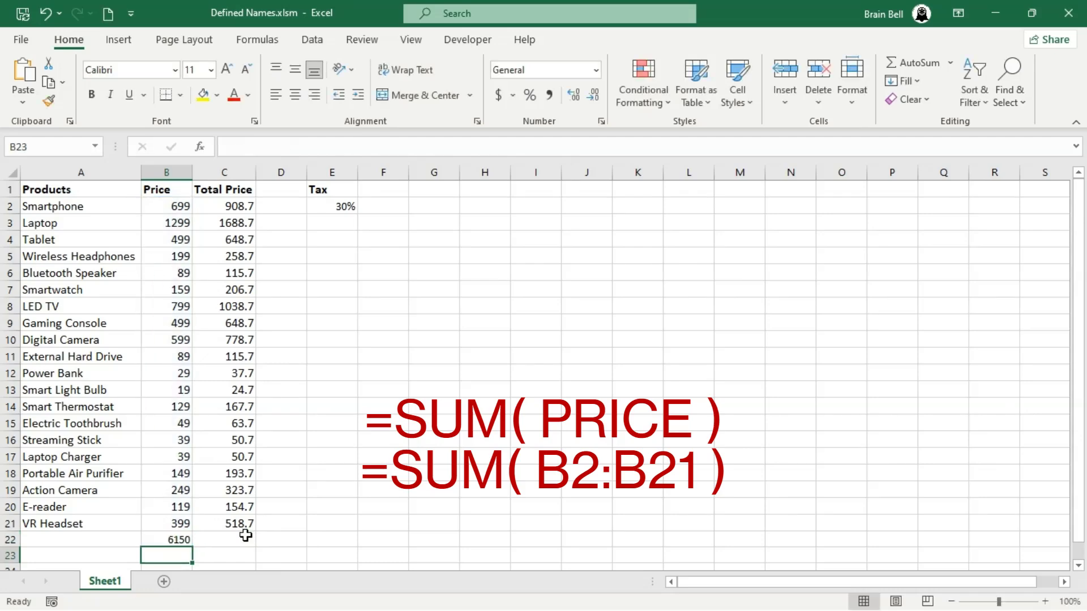
key(Up)
double_click(178, 539)
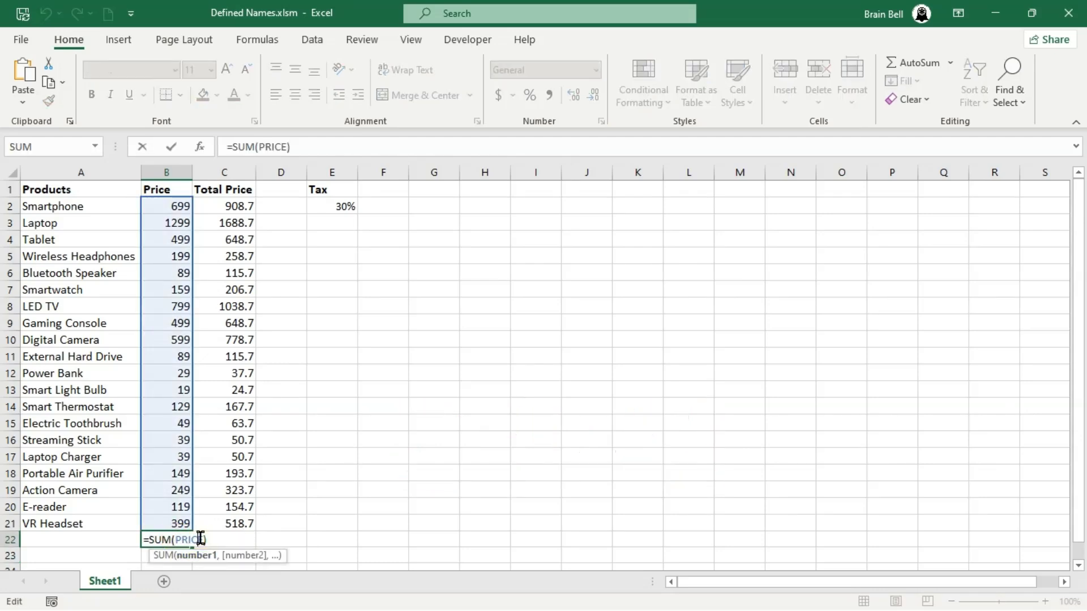
key(Escape)
Enter =SUM(TOTAL_PRICE) in C22 to total the taxed prices using the TOTAL_PRICE name
click(232, 540)
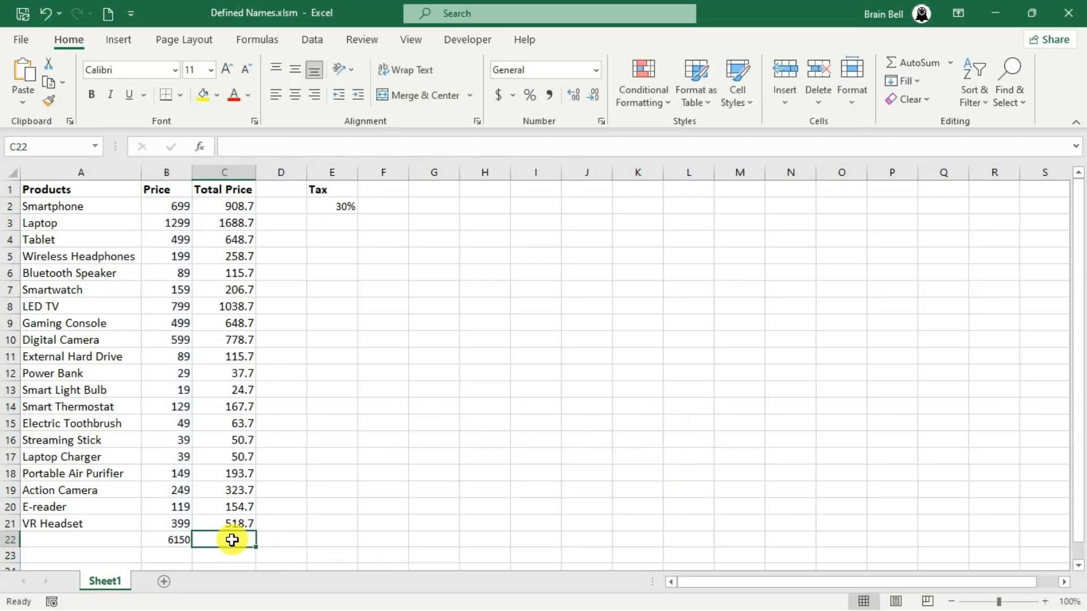
text(=SUM(TOTAL)
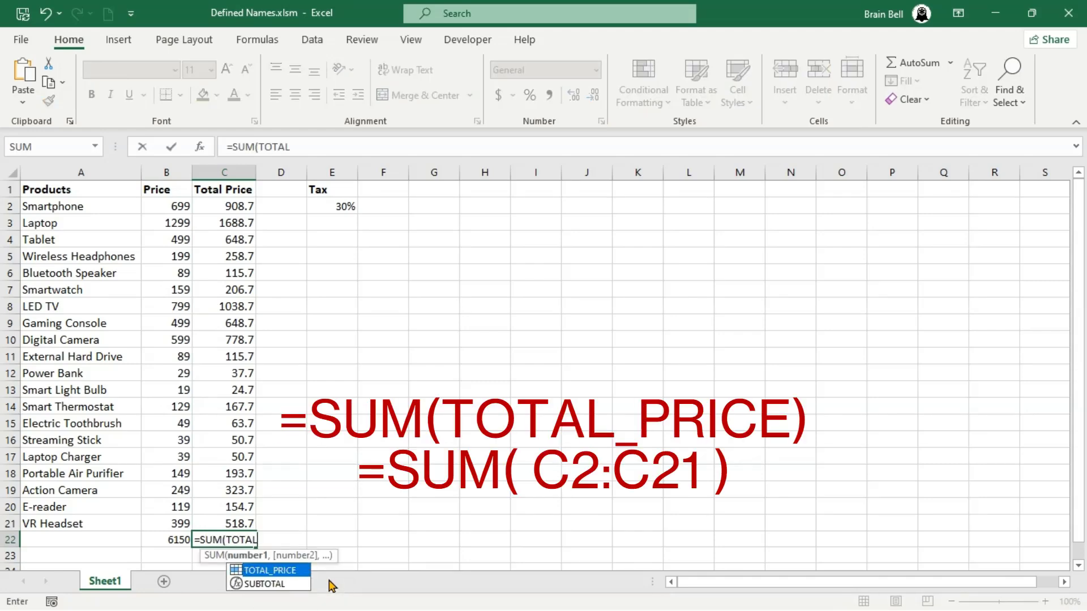
key(Tab)
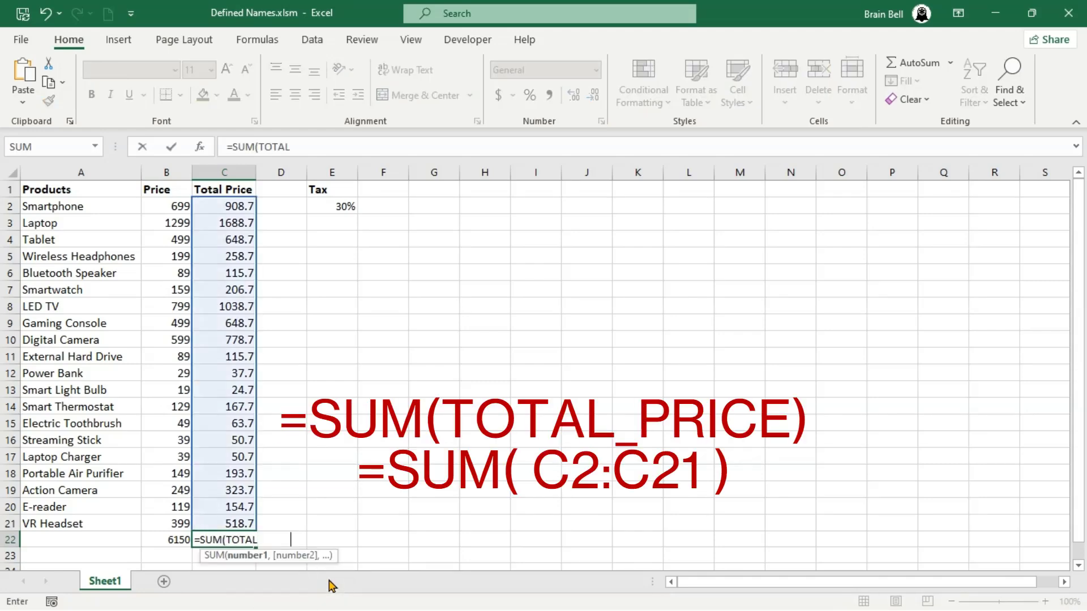
text())
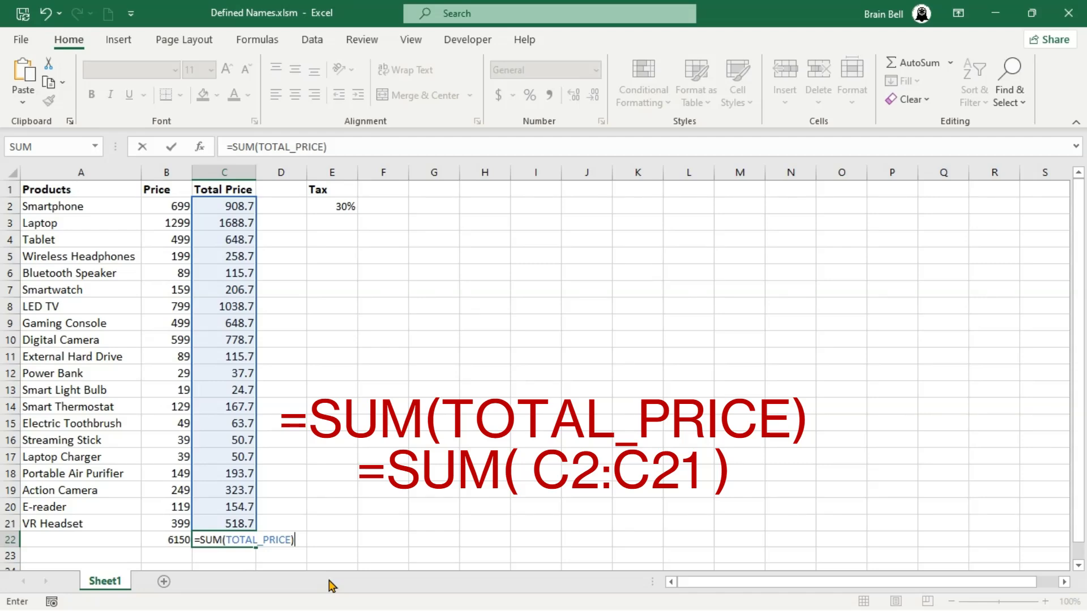
key(Return)
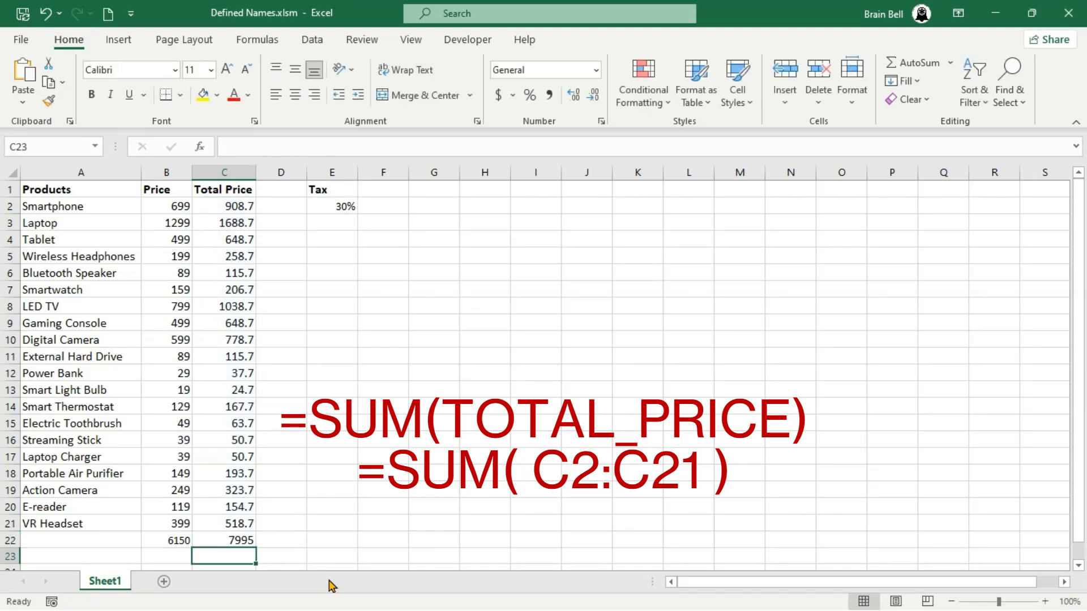
key(Up)
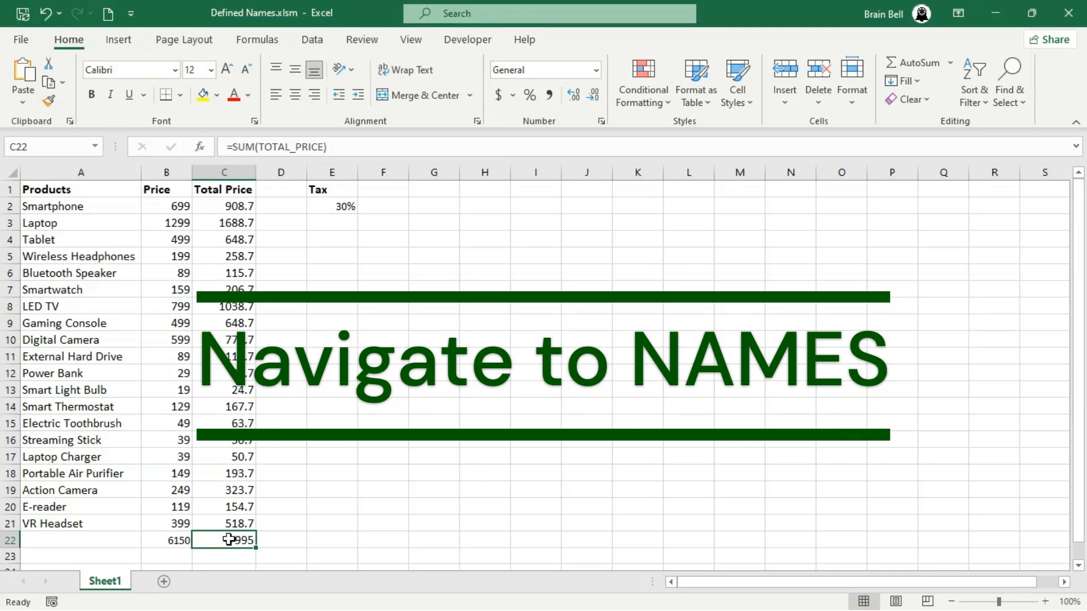
Jump to each defined name in turn (TAX, PRICE, TOTAL_PRICE) through the Name Box list
click(95, 148)
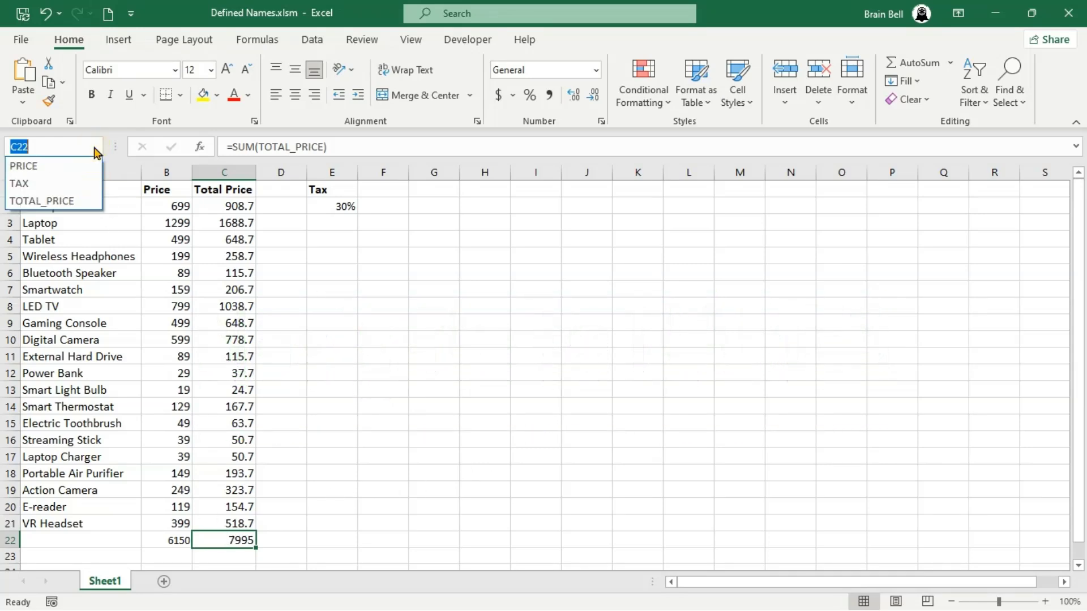
click(79, 183)
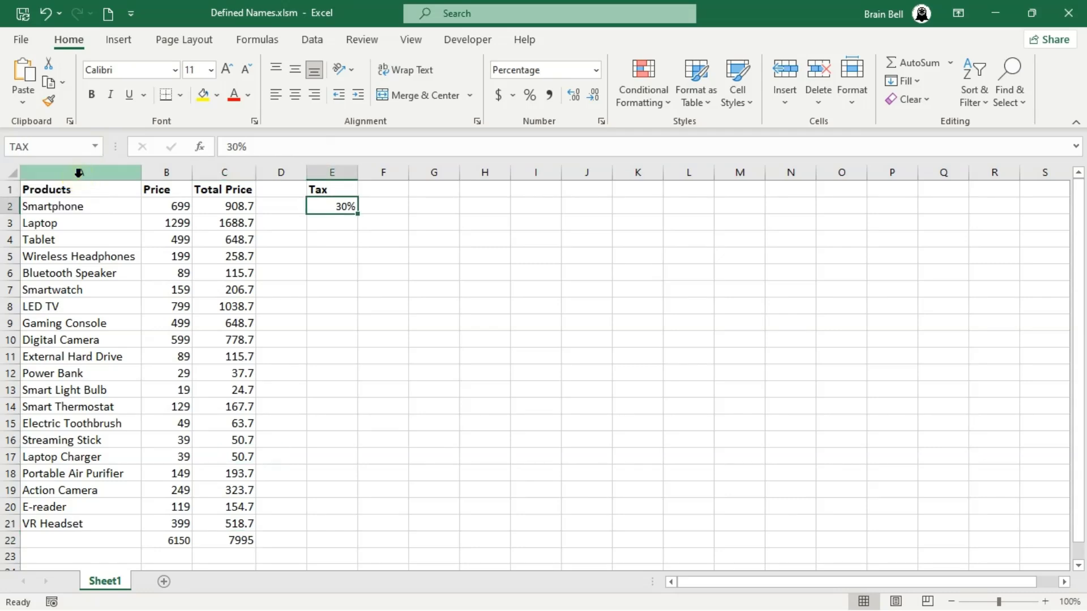
click(95, 149)
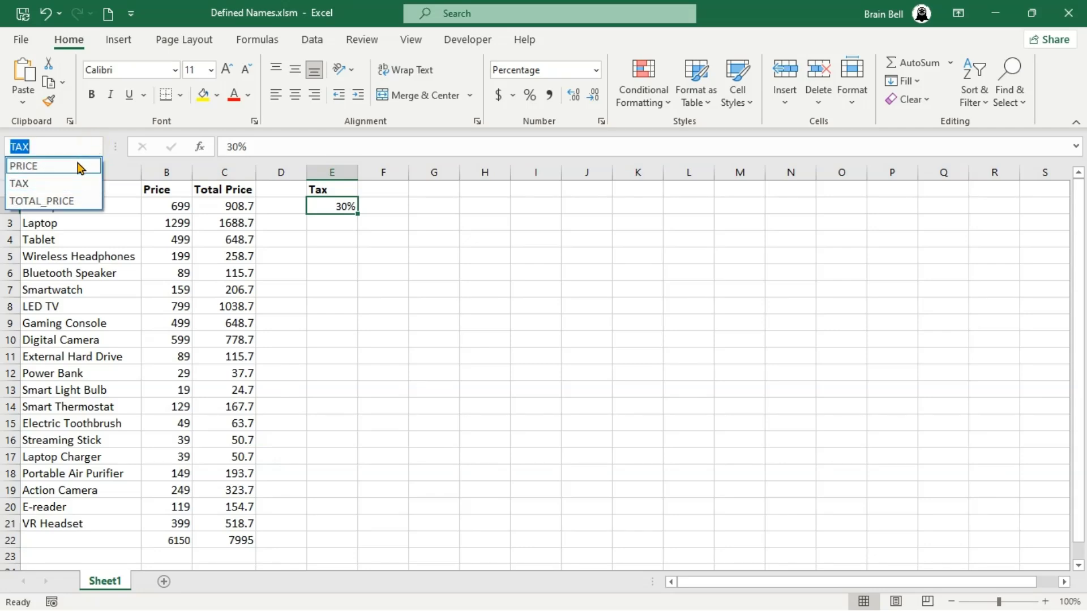
click(80, 166)
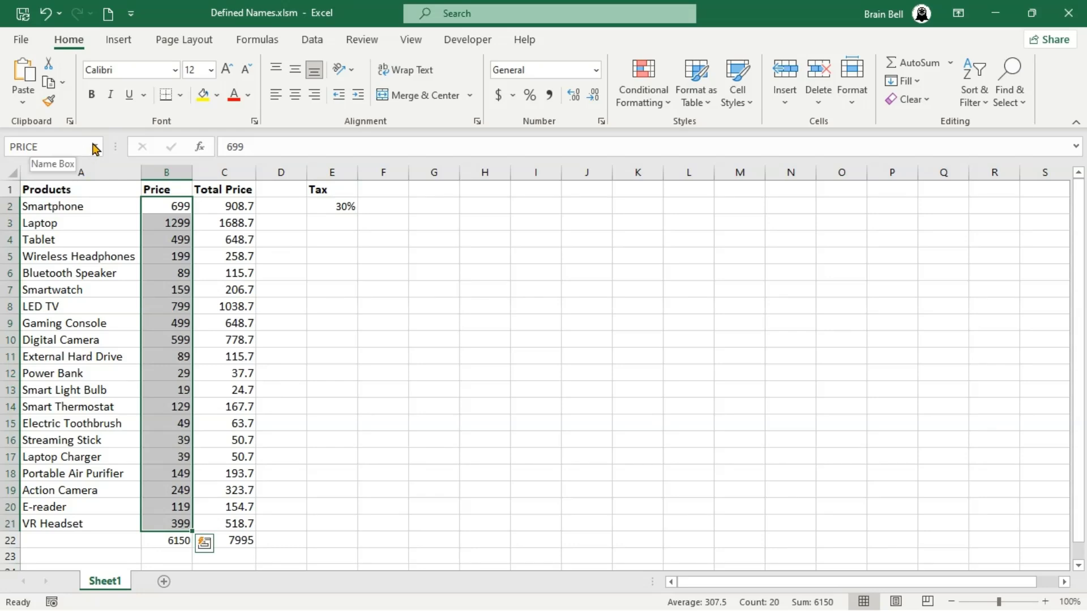
click(93, 147)
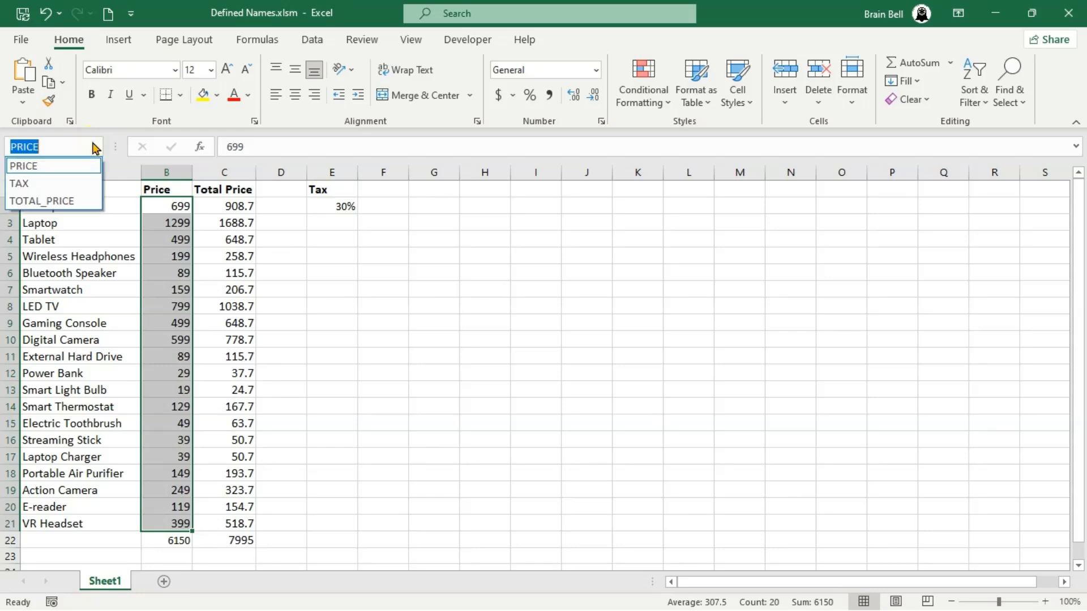
click(89, 202)
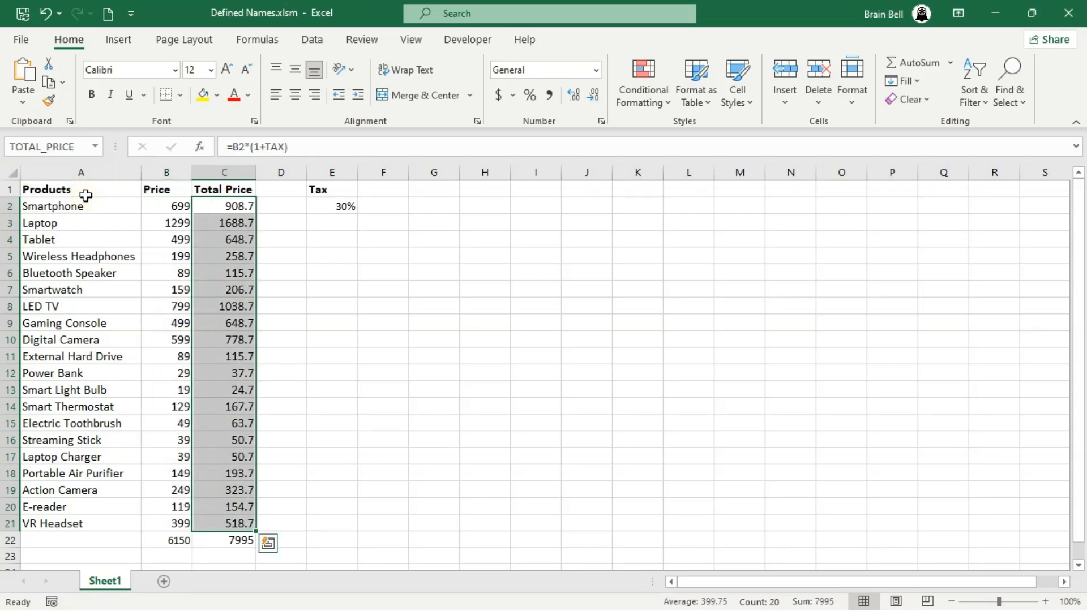
click(94, 147)
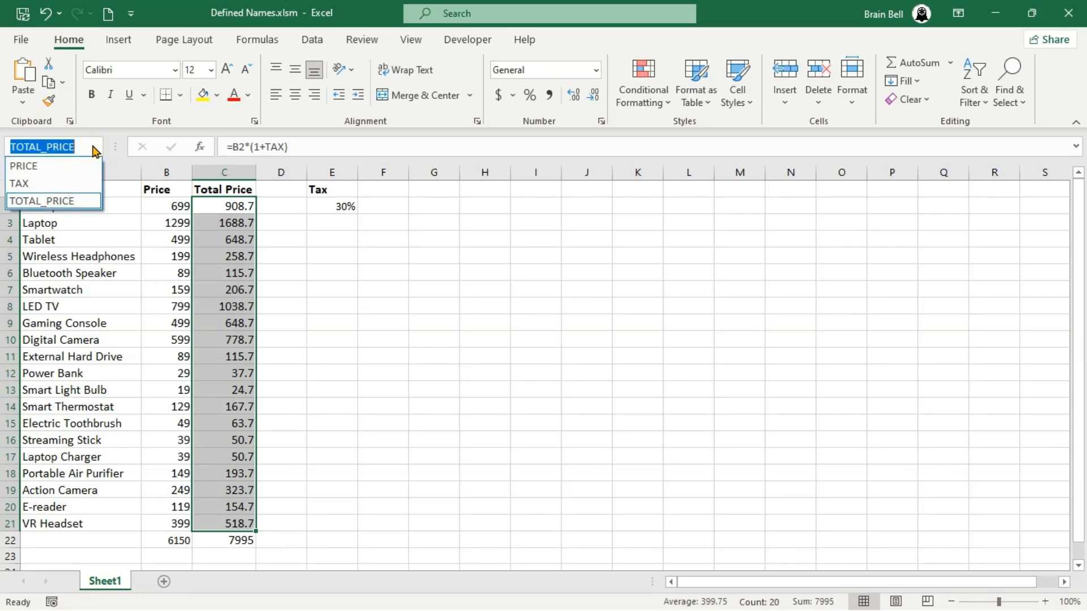
click(93, 147)
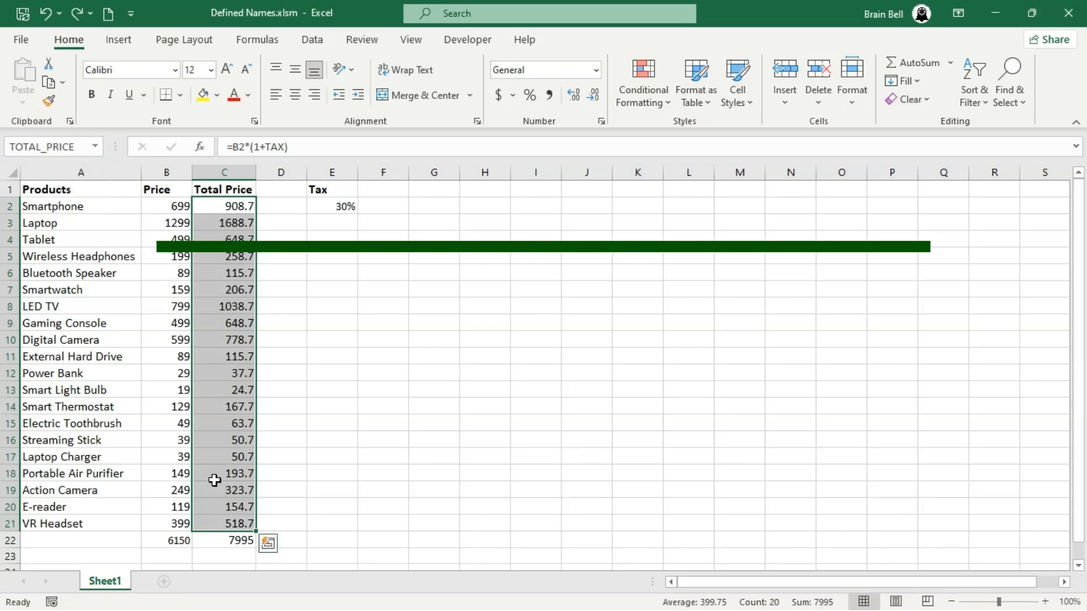
Add a new sheet and paste the copied product table into it
click(161, 581)
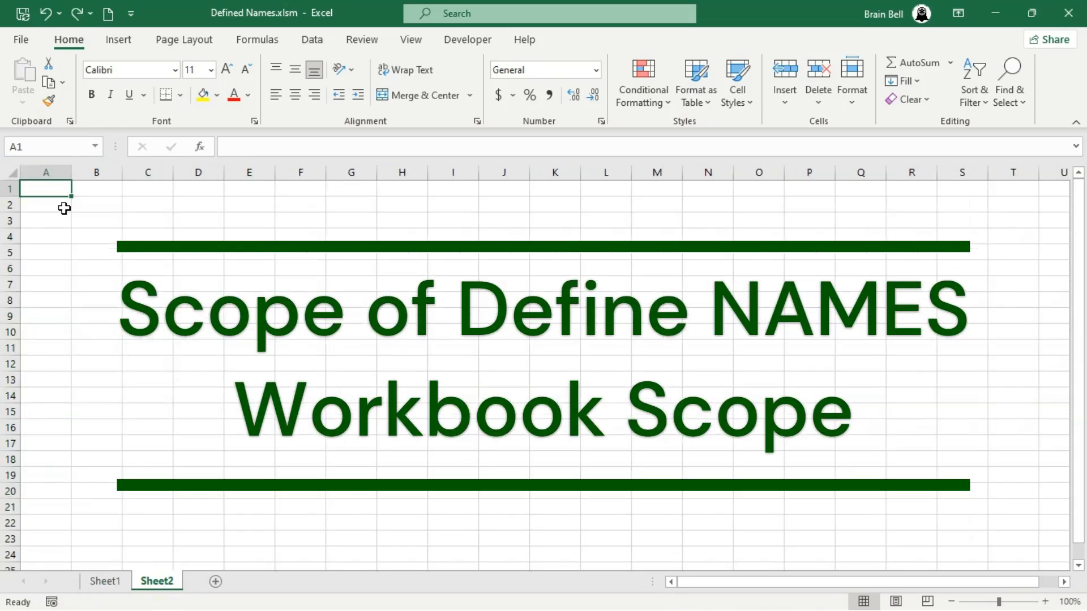
key(ctrl+v)
Autofit the widths of columns A through D on the new sheet
double_click(70, 171)
double_click(171, 171)
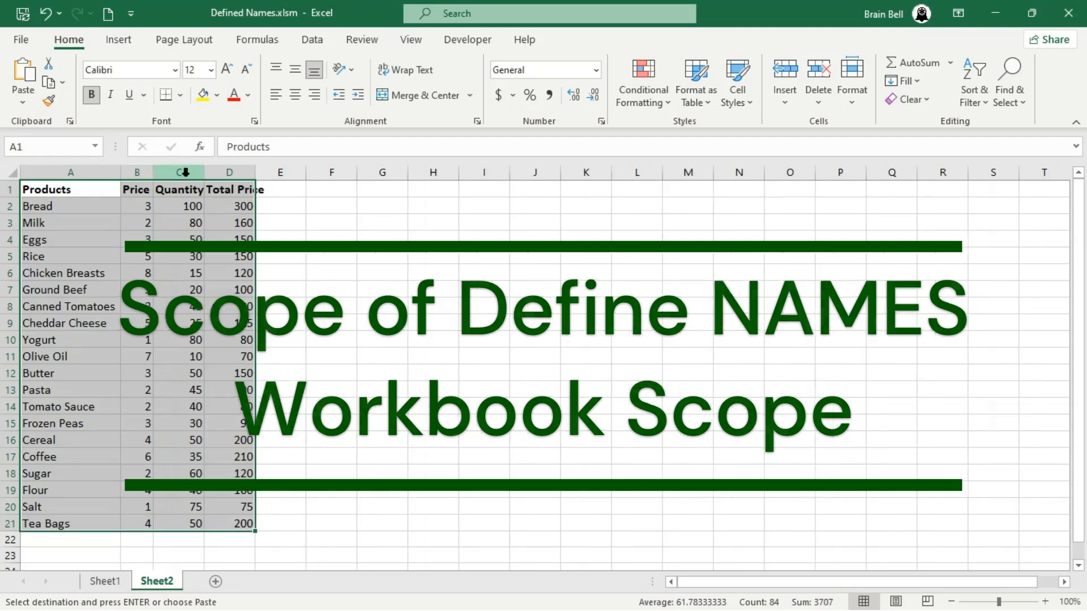
double_click(204, 172)
double_click(258, 173)
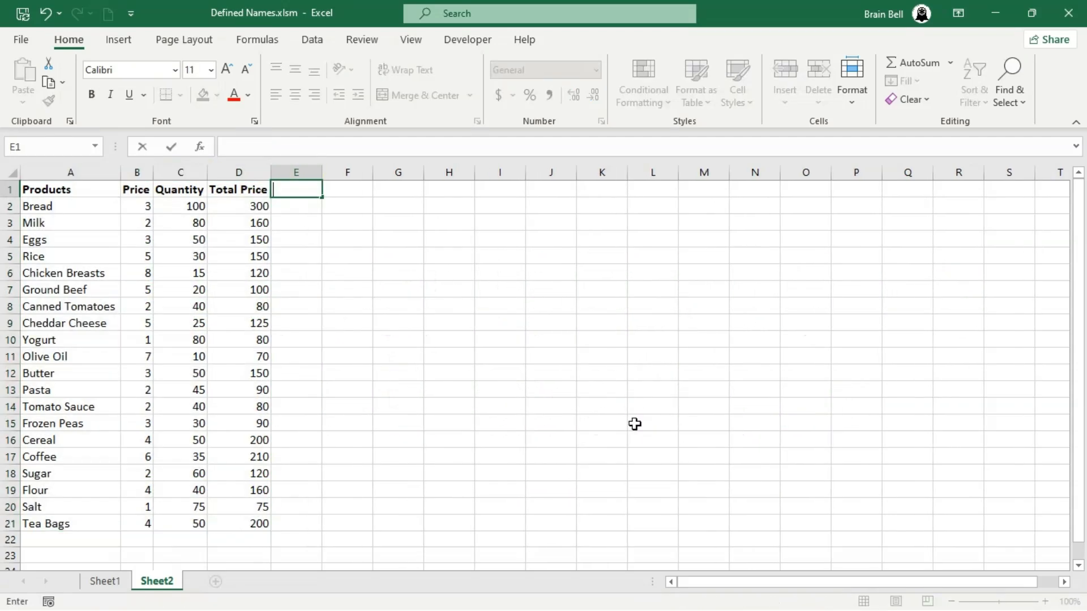
Add the header Price + Tax in E1 and autofit column E
text(Price + Tax)
key(Return)
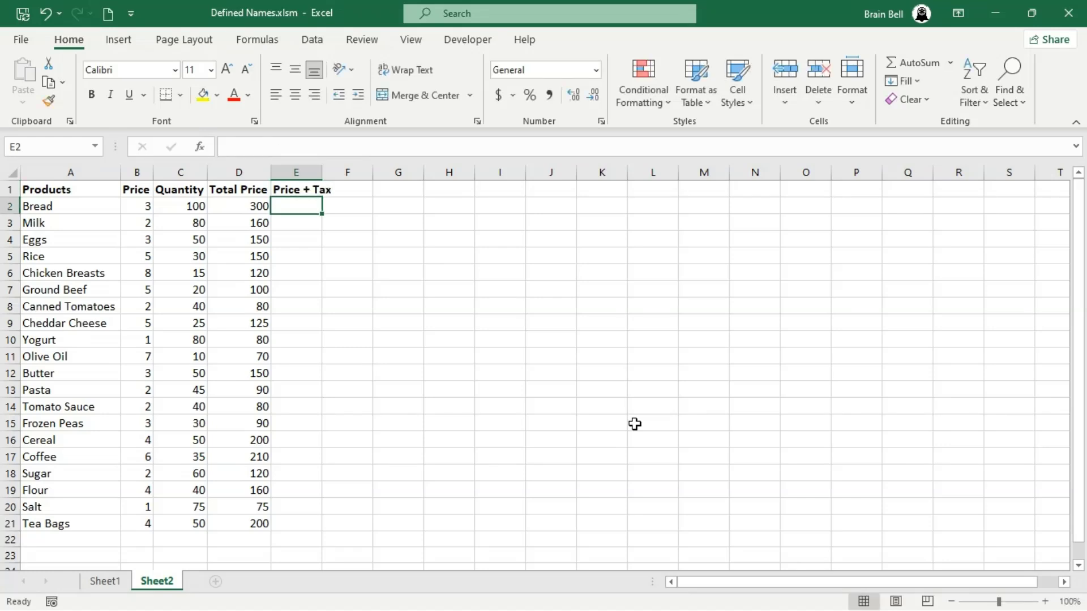
double_click(319, 179)
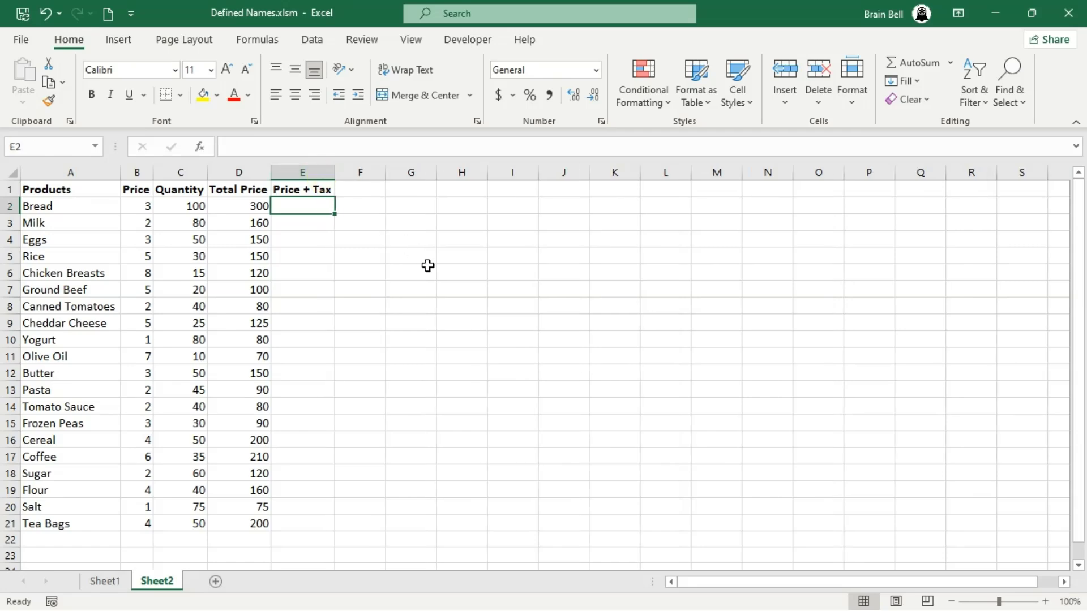
Enter =D2*(1+TAX) in E2 and fill it down to E21
text(=)
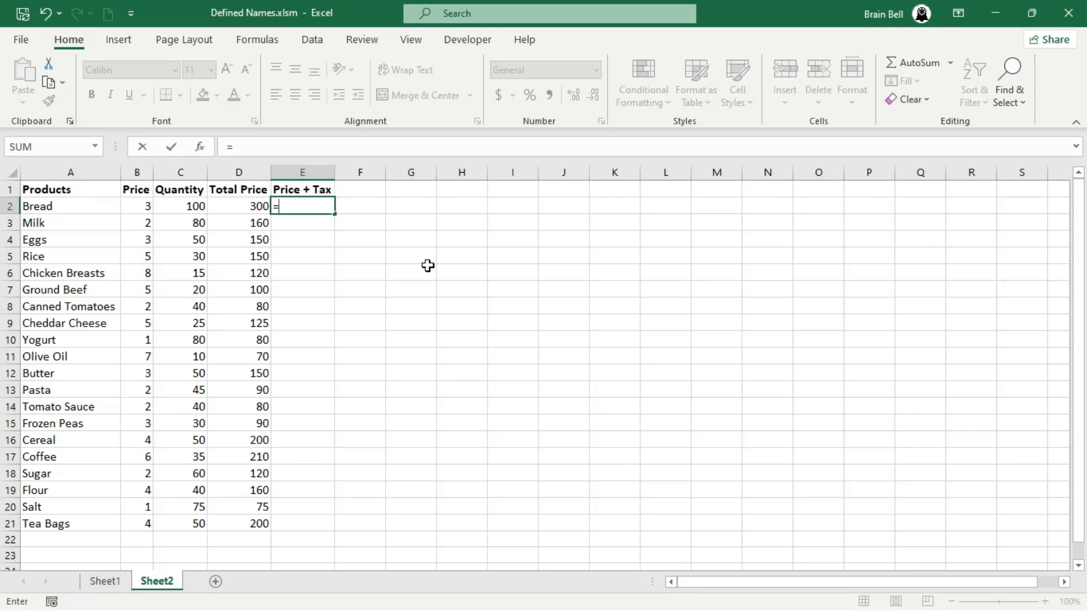
key(Left)
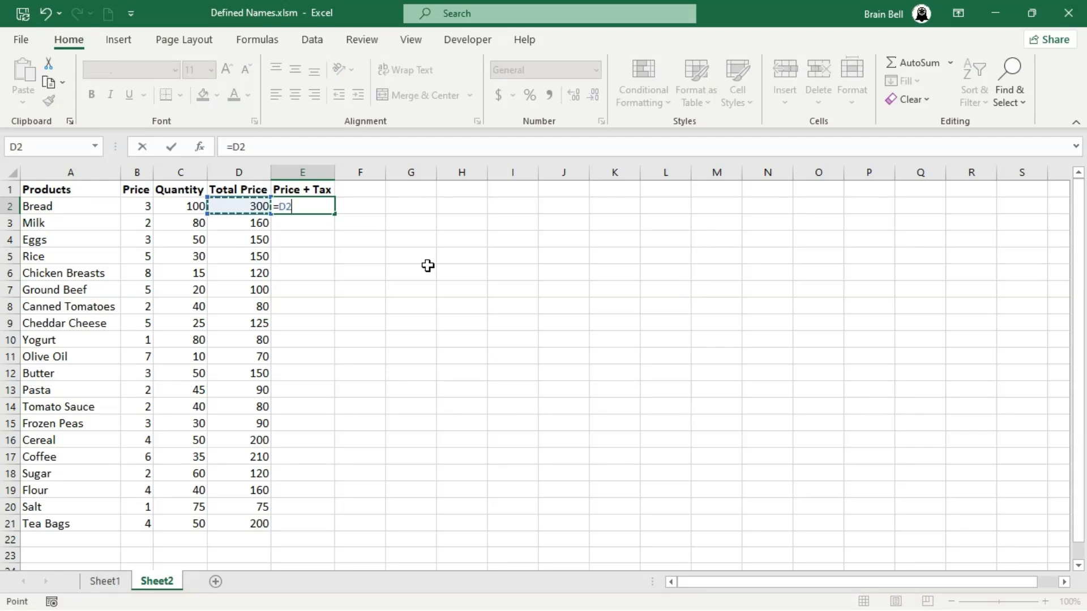
text(*(1+TA)
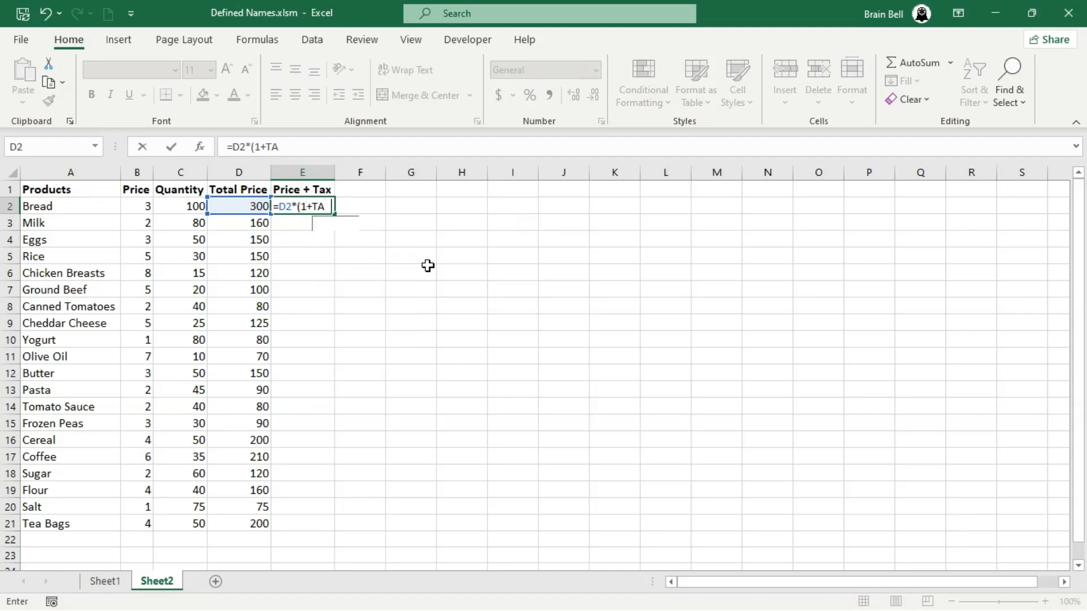
text(X))
key(Return)
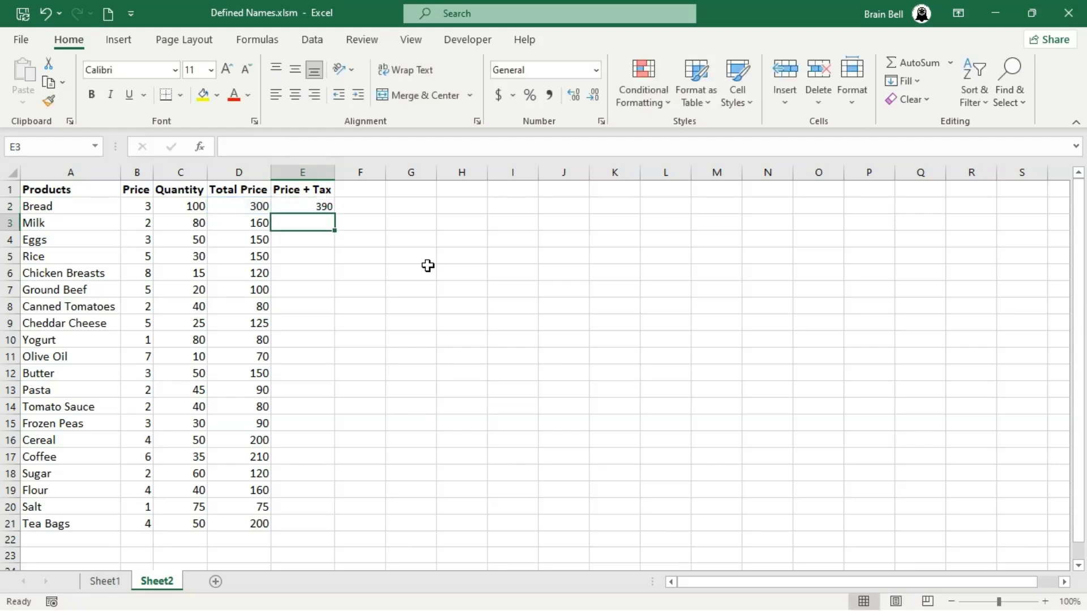
click(322, 204)
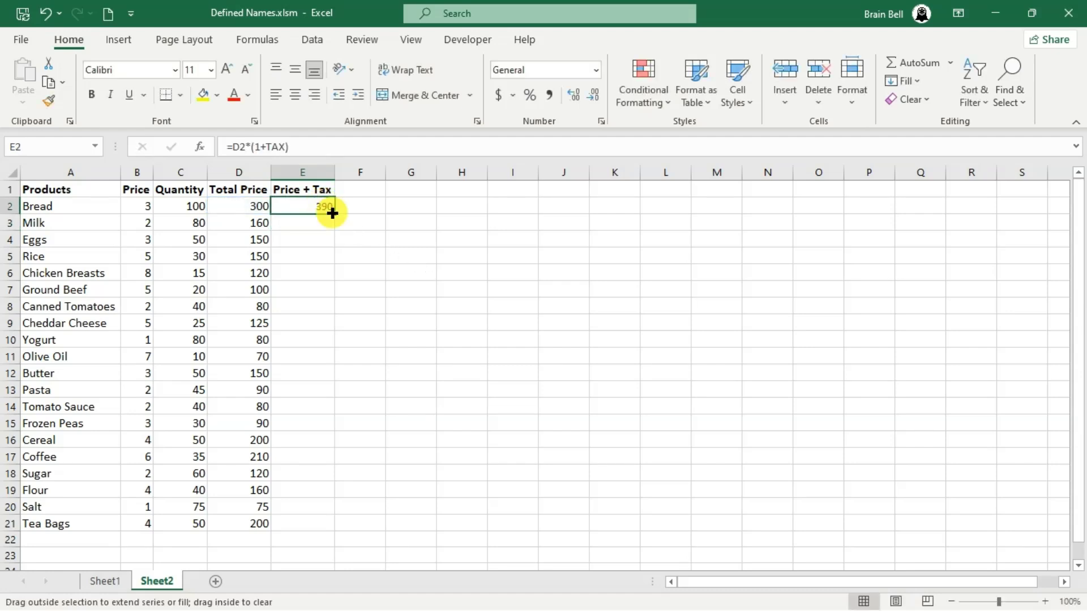
double_click(332, 213)
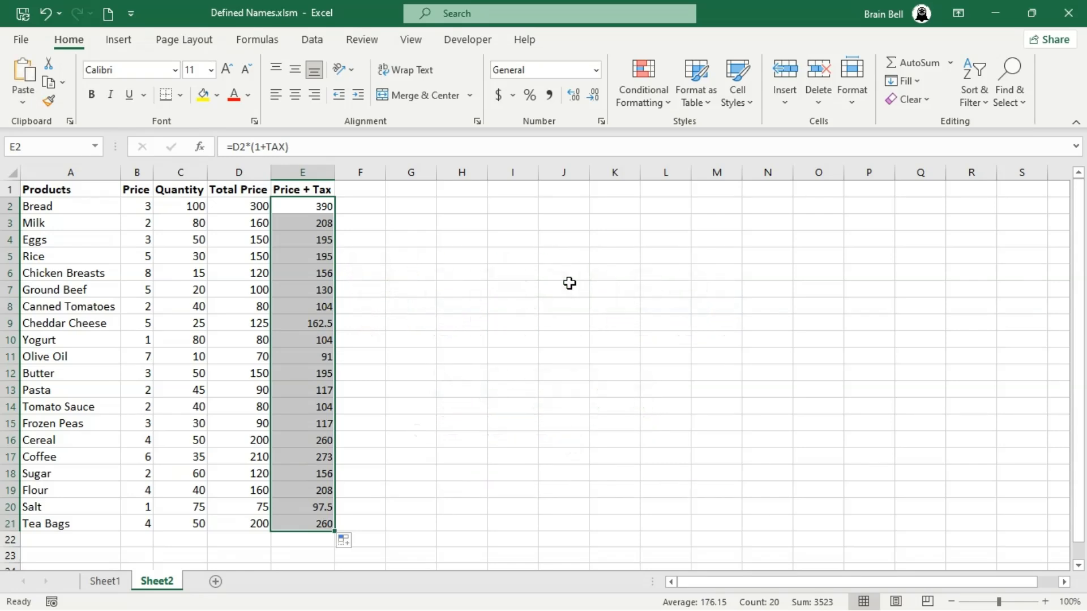
Add a Discount header in G1 with the value 10% in G2
click(429, 193)
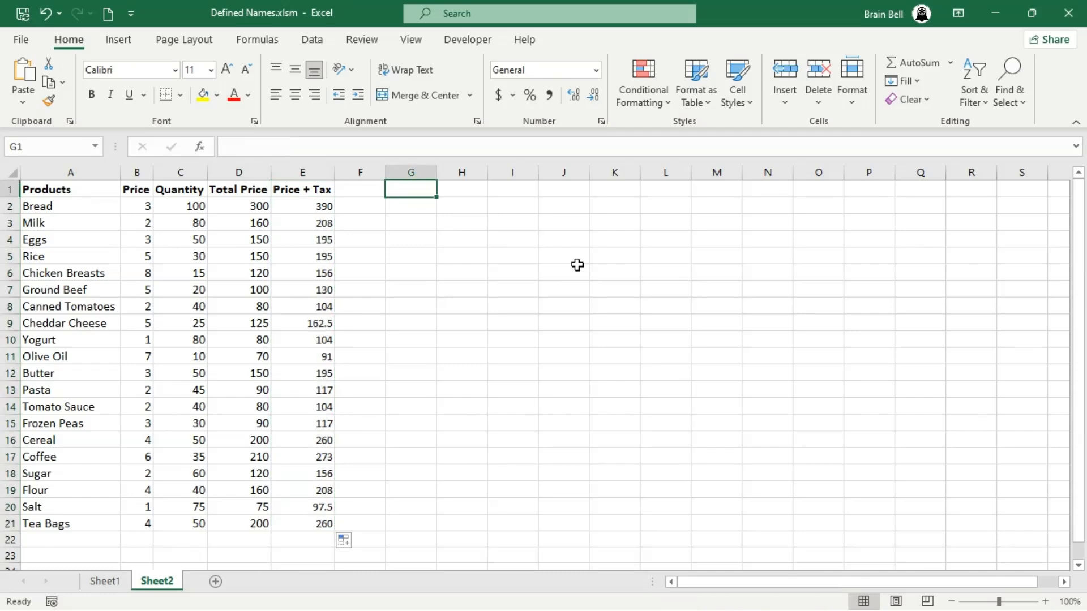
text(Discount)
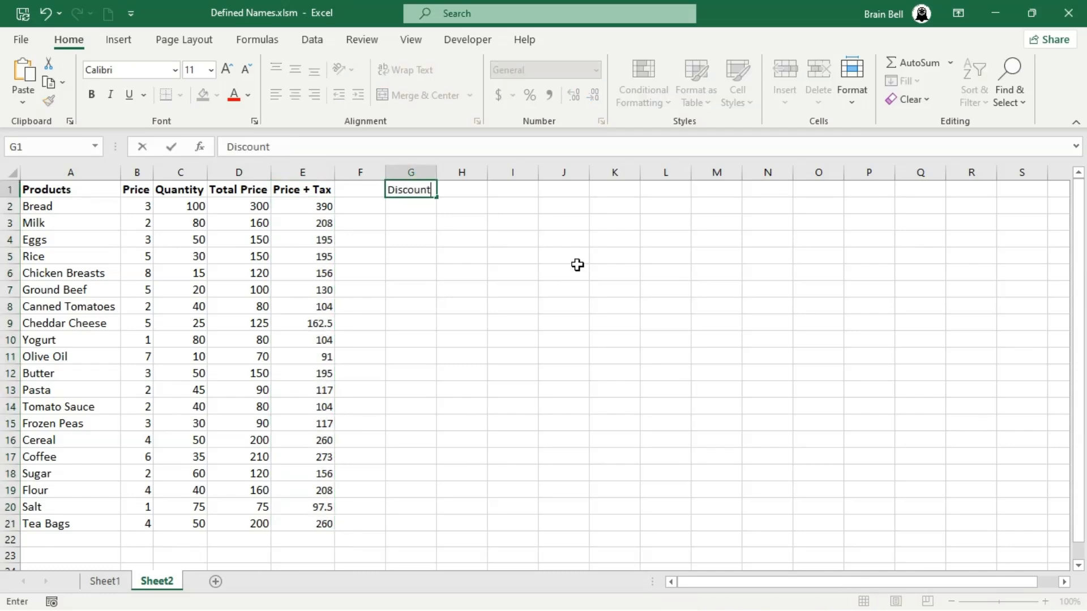
key(Return)
text(10)
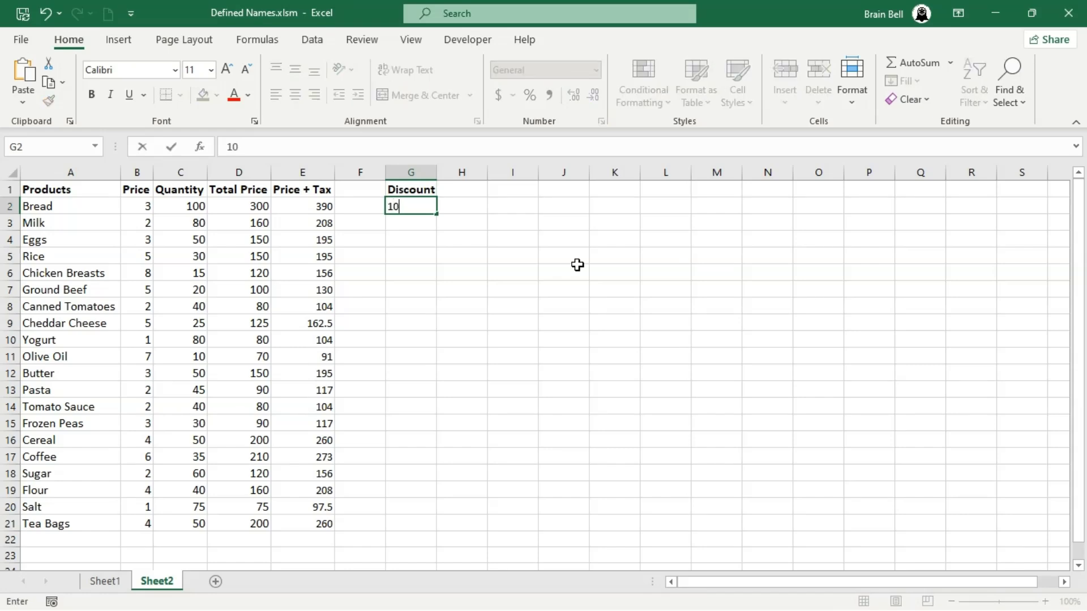
text(%)
key(Return)
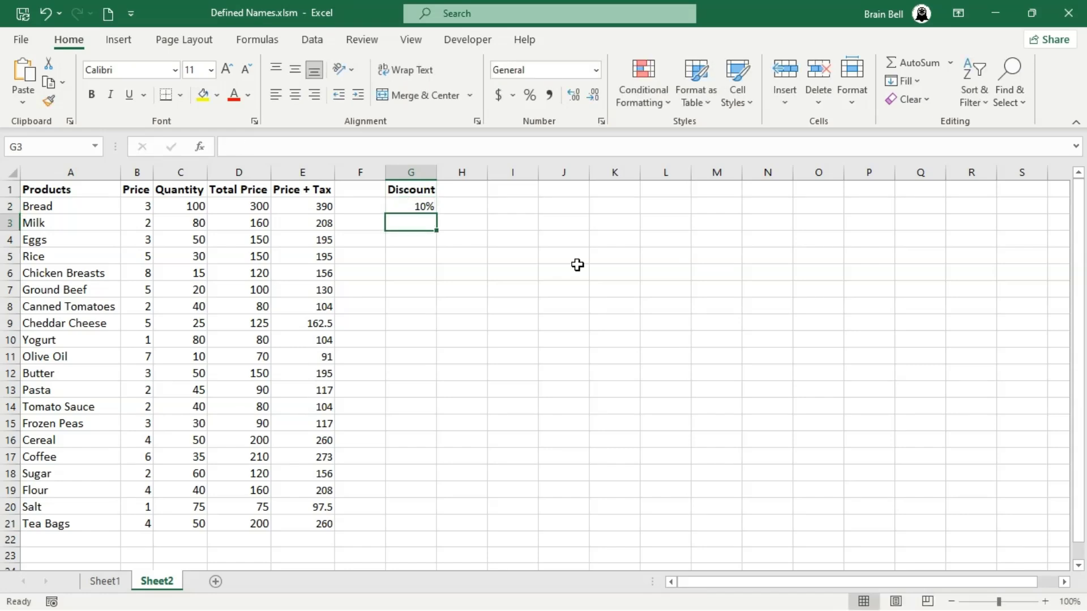
Define the name DISCOUNT for cell G2 with its scope limited to Sheet2
click(421, 205)
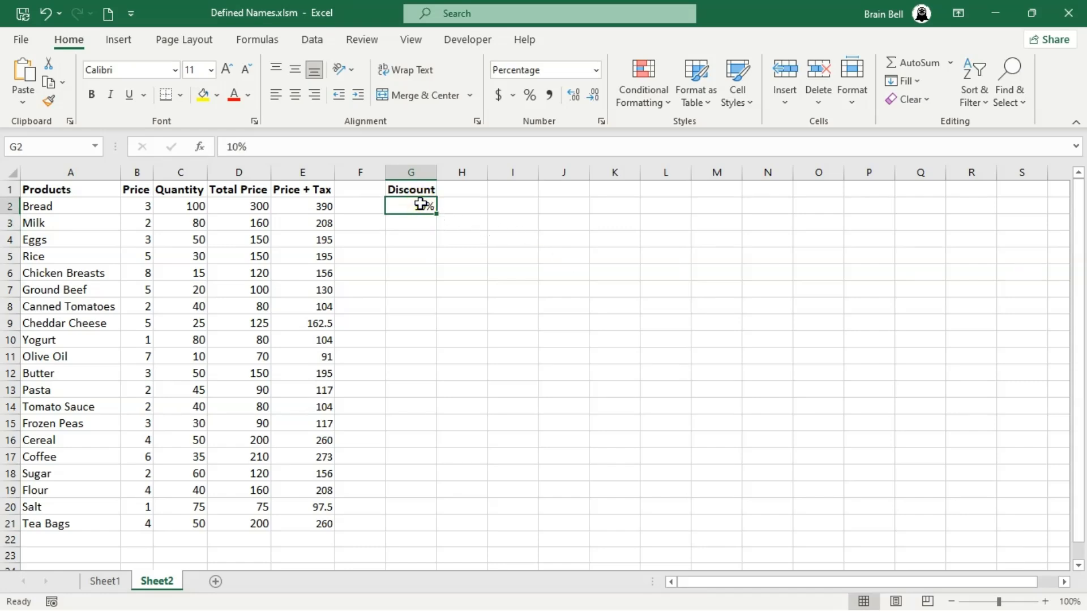
click(247, 42)
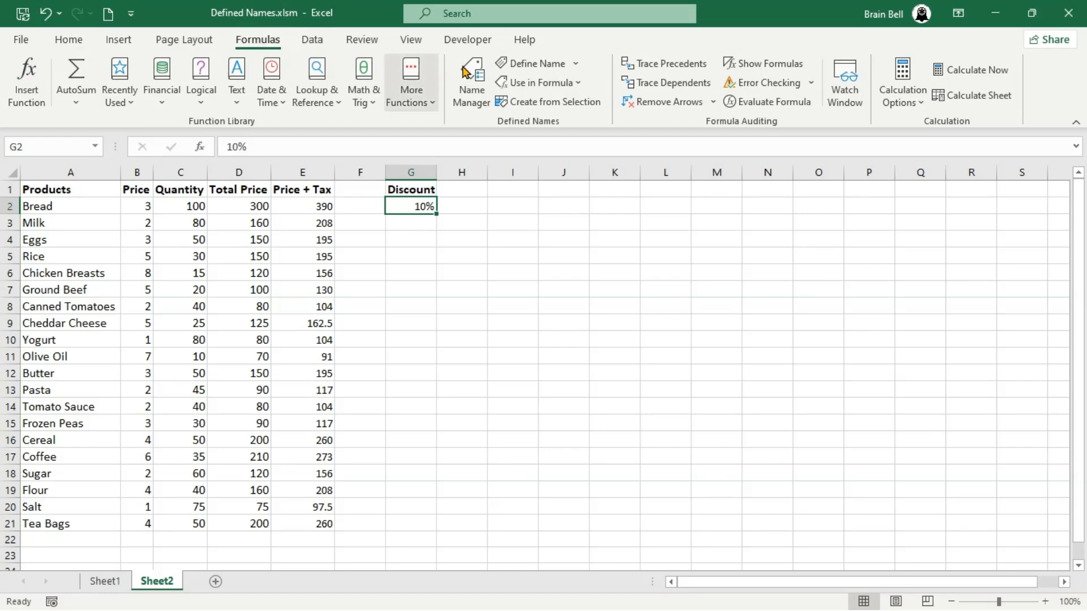
click(521, 64)
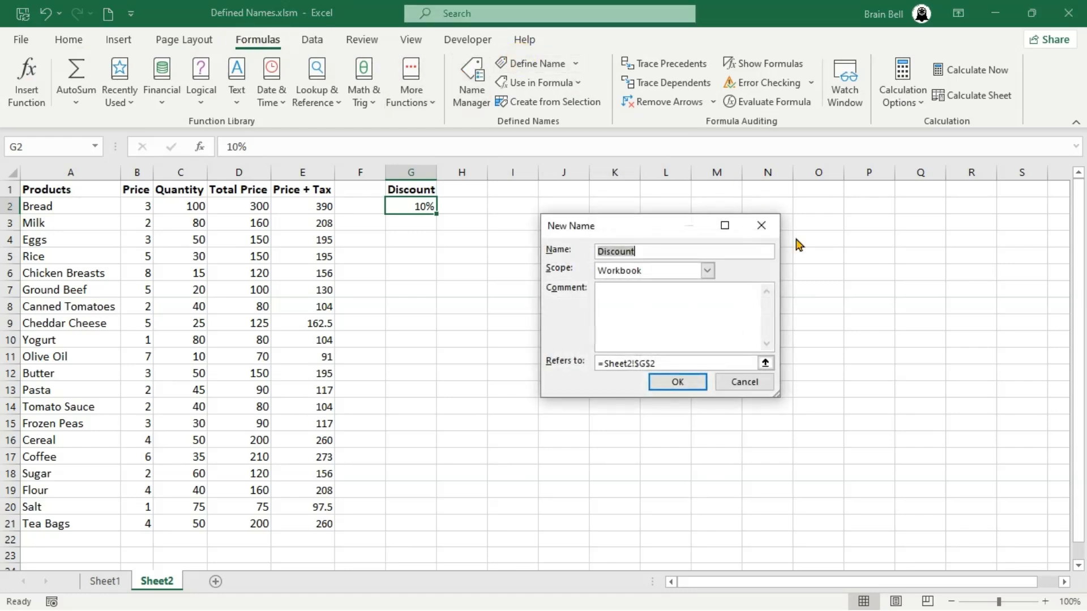
text(DISCOUNT)
click(708, 270)
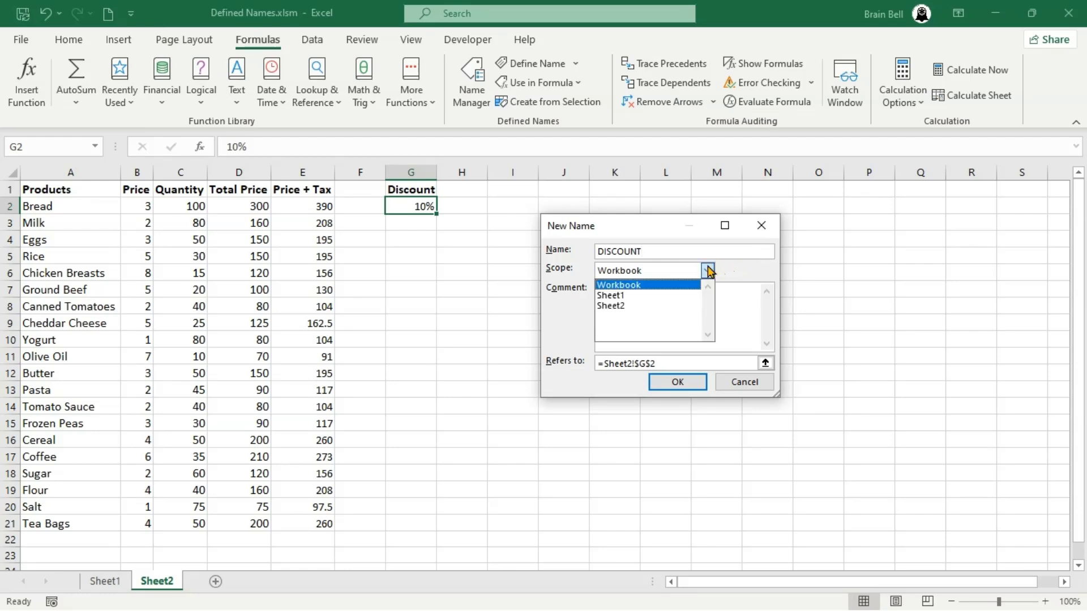
click(629, 308)
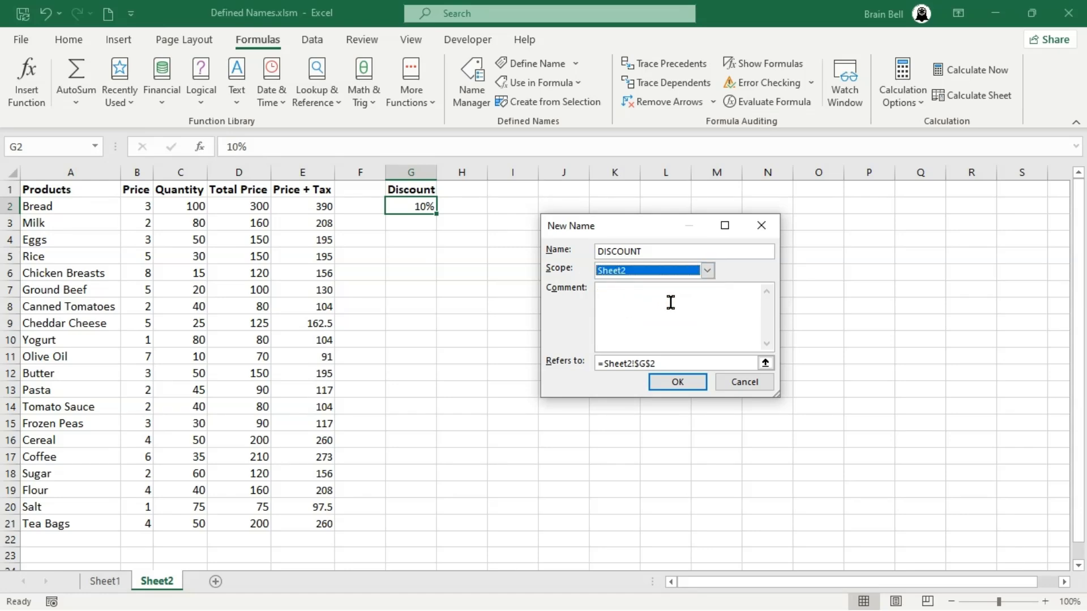
click(670, 303)
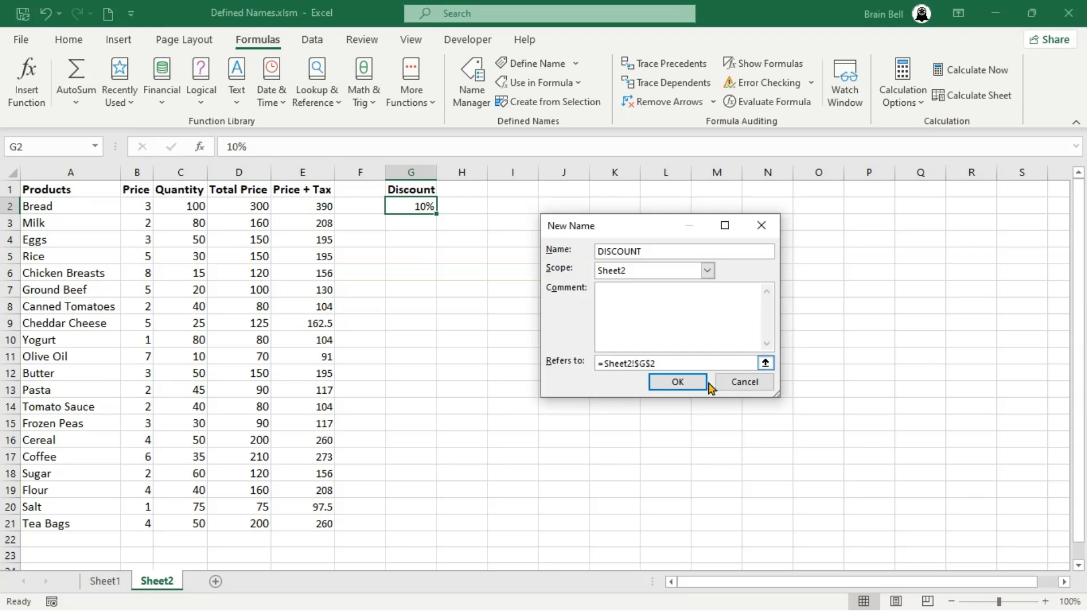
click(688, 384)
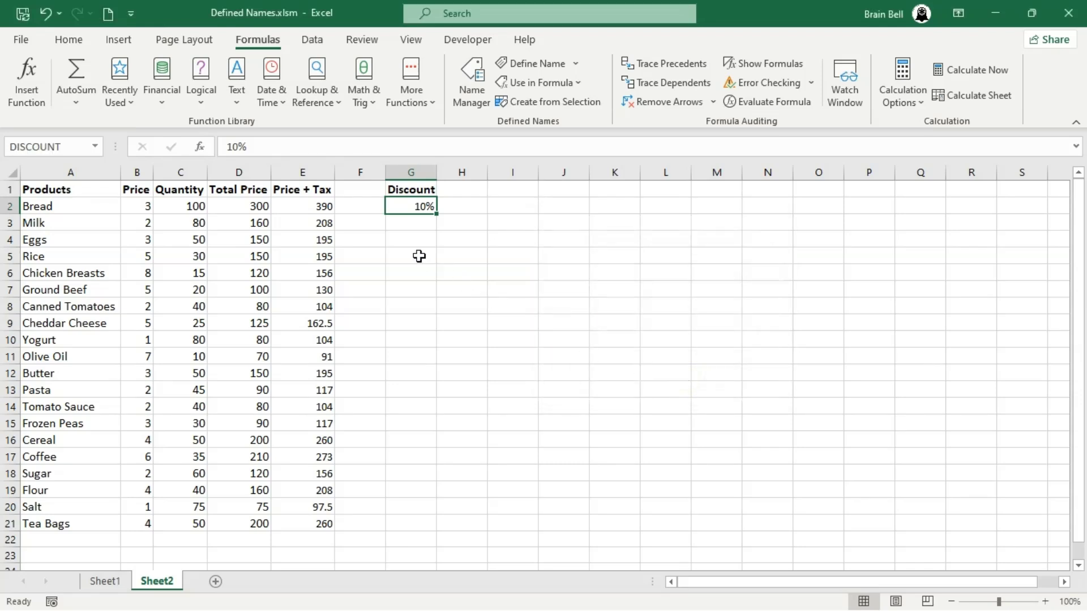
Add the header Final Price in F1 and widen column F to fit it
click(361, 190)
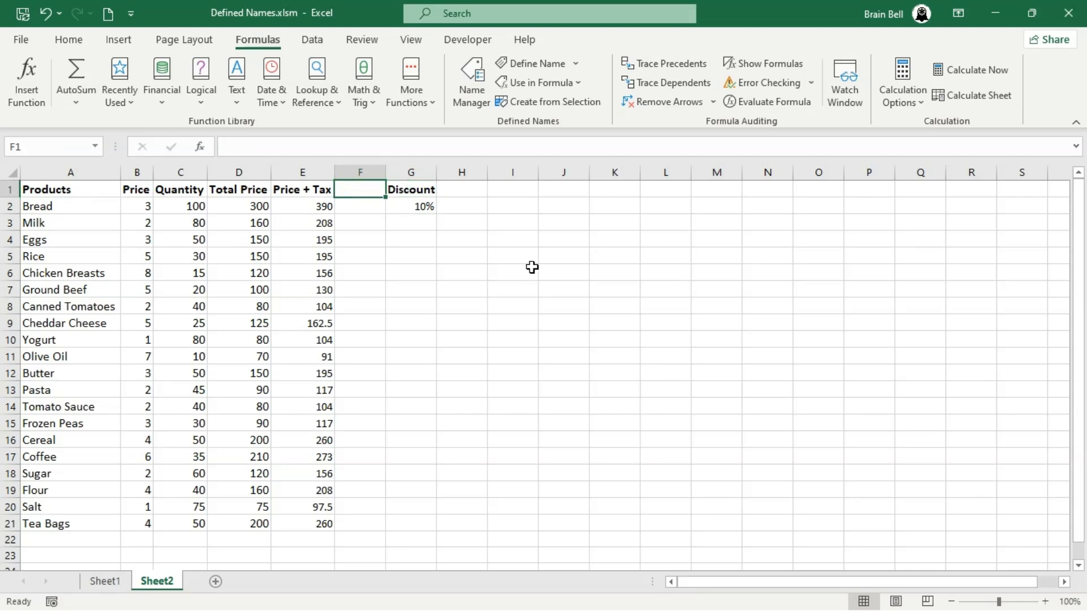
text(f)
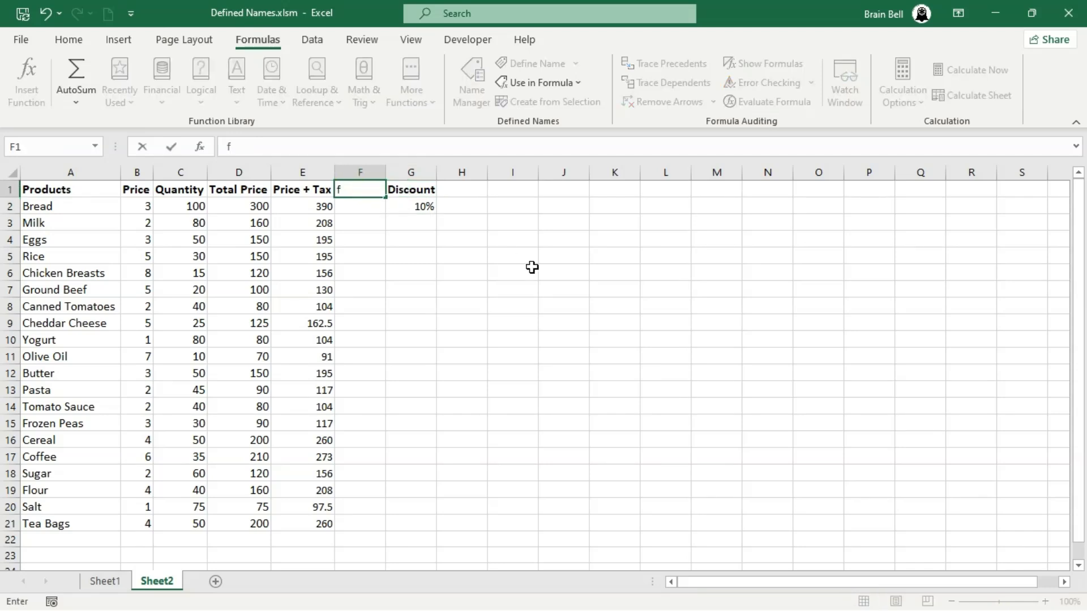
key(BackSpace)
text(Final Price)
key(Return)
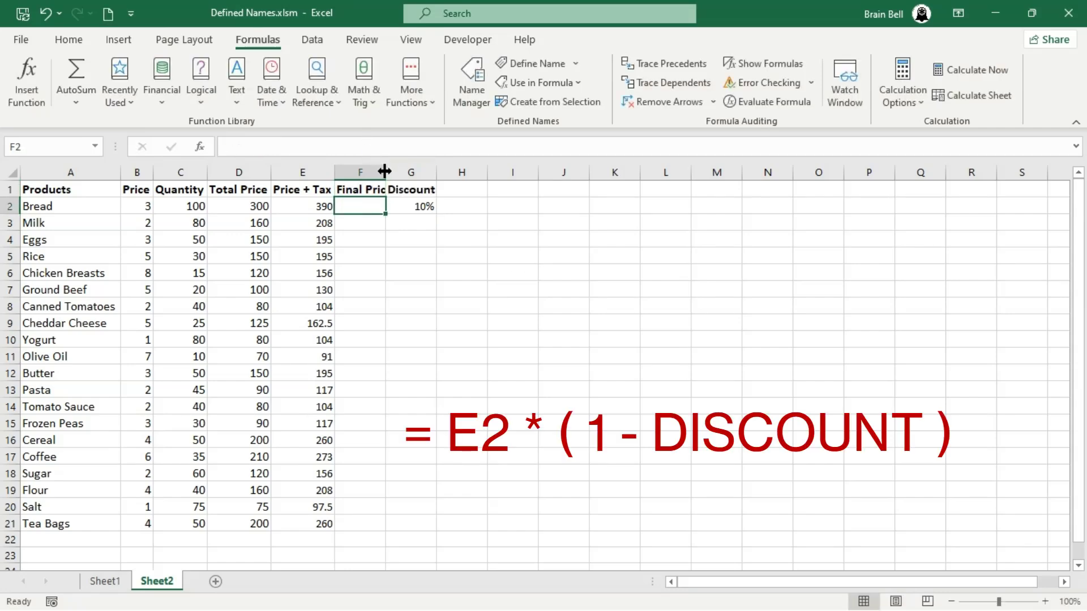
drag(383, 167, 392, 179)
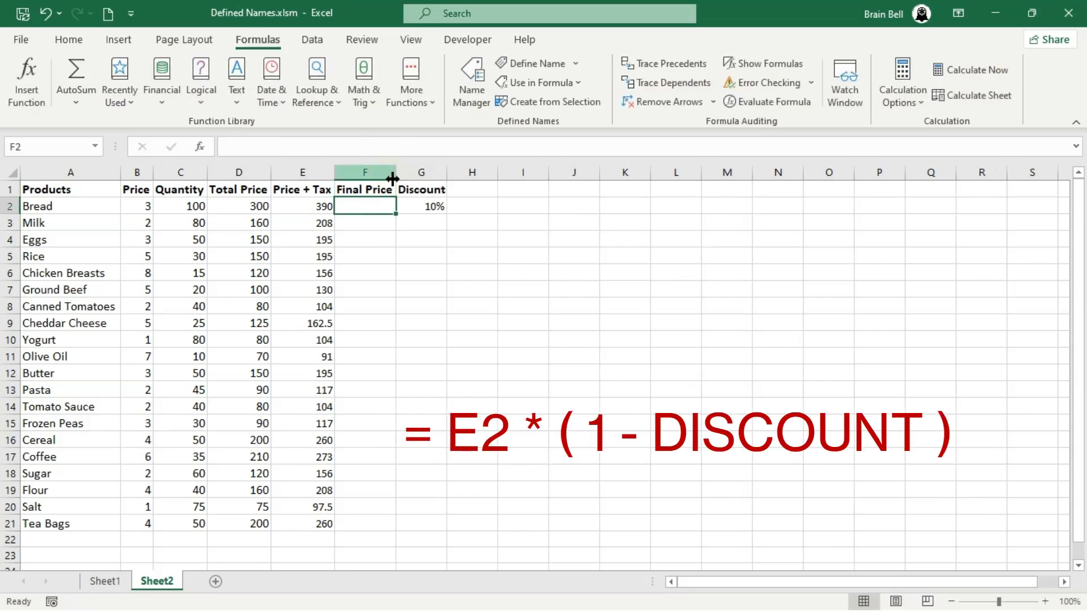
Enter =E2*(1-DISCOUNT) in F2 and fill it down to F21
text(=)
key(Left)
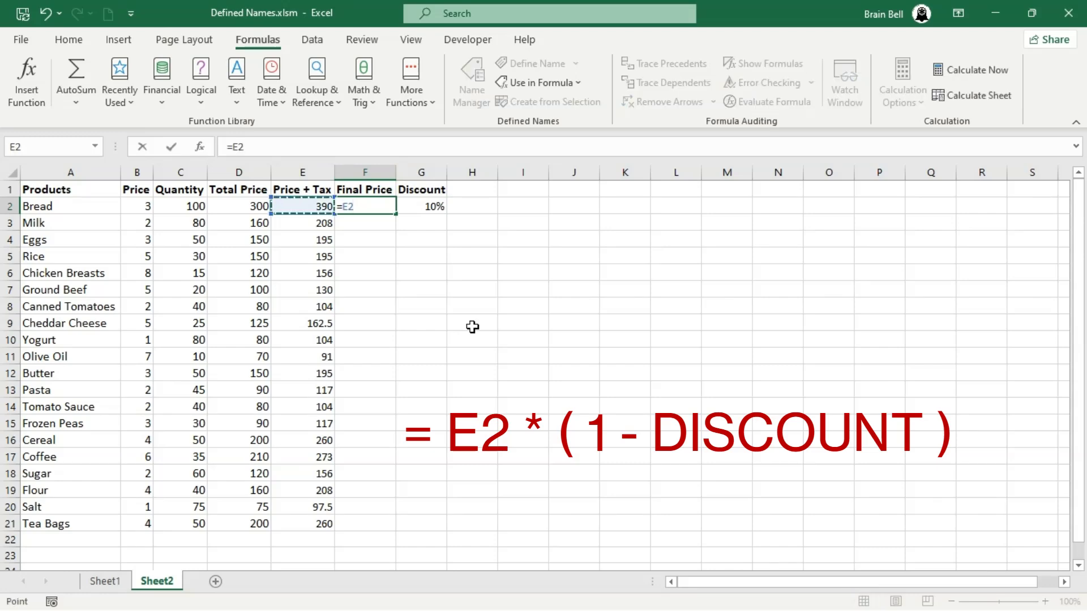
text(*(1-DISCOUNT)
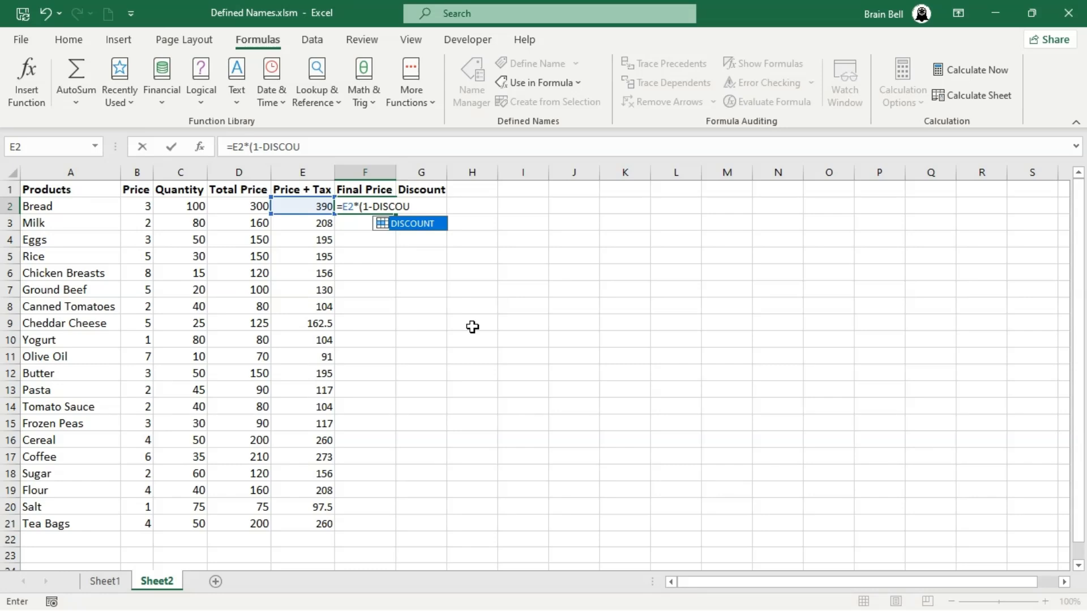
key(Tab)
text())
key(Return)
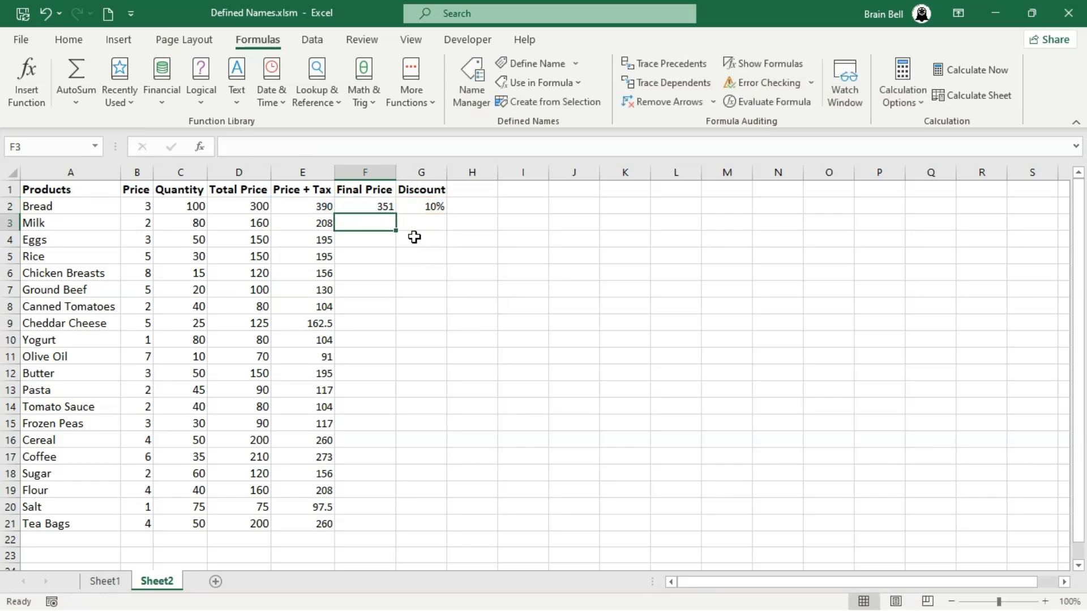
click(386, 206)
drag(394, 213, 394, 211)
double_click(394, 212)
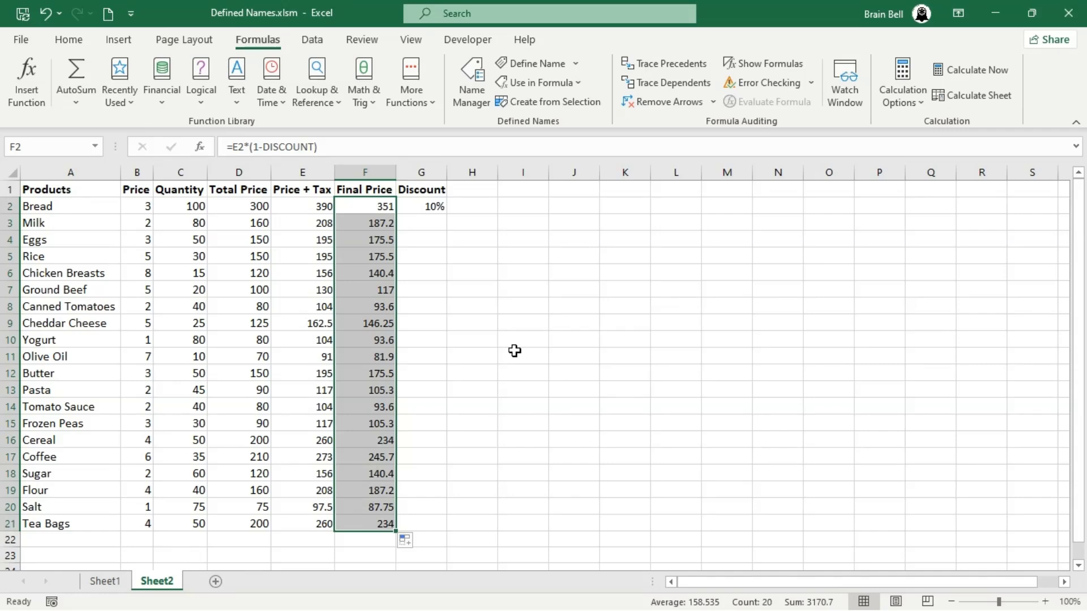
On Sheet1, try entering =C2*(1-DISCOUNT) in D2 to use the sheet-scoped name
click(116, 582)
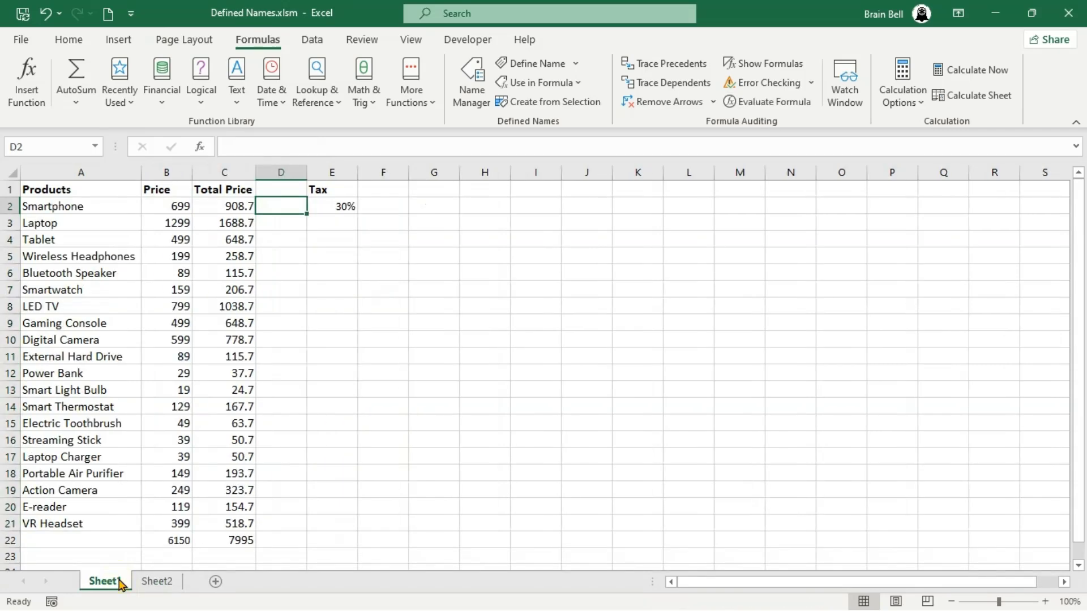
click(289, 206)
text(=)
key(Left)
text(*)
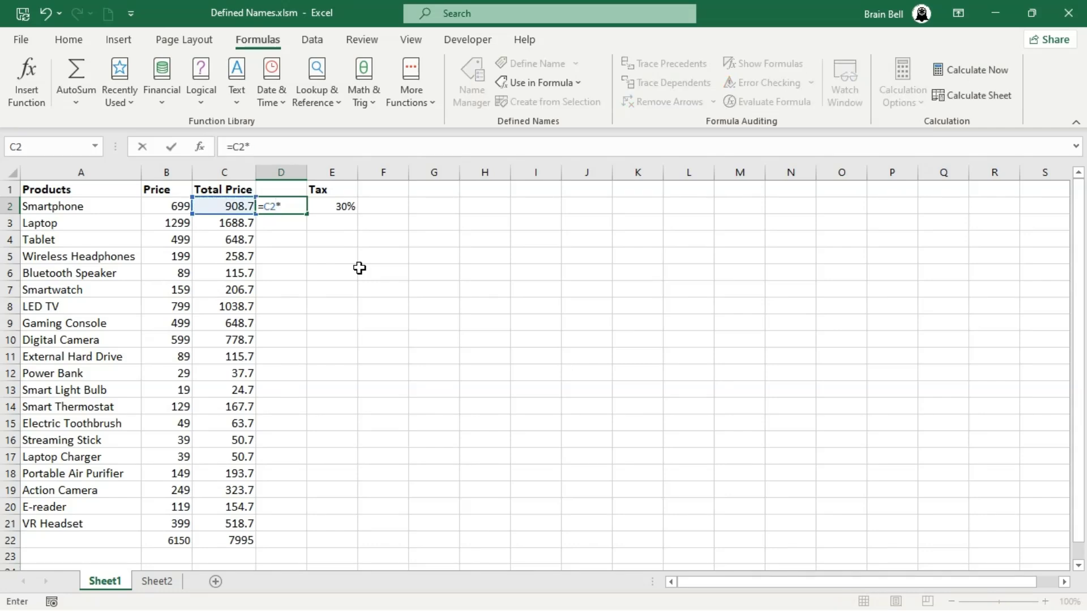
text((1-DIS)
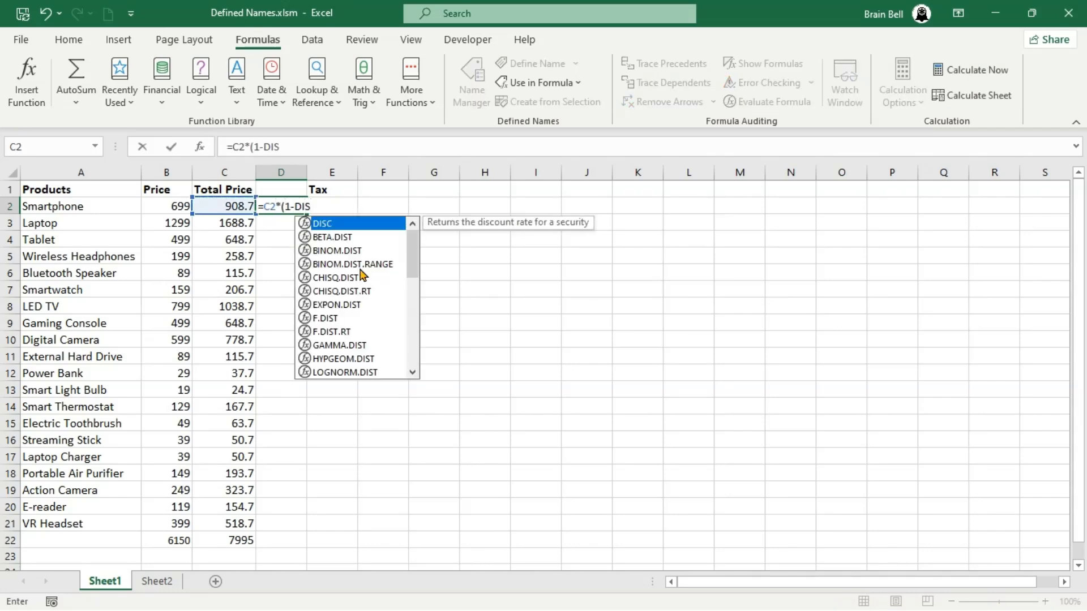
text(COUNT))
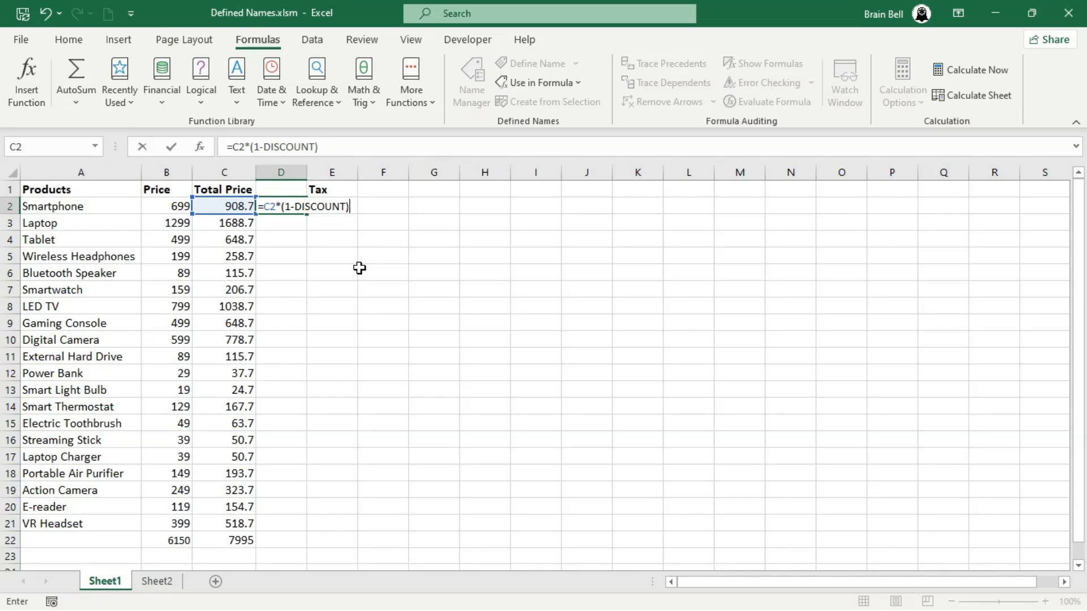
key(Return)
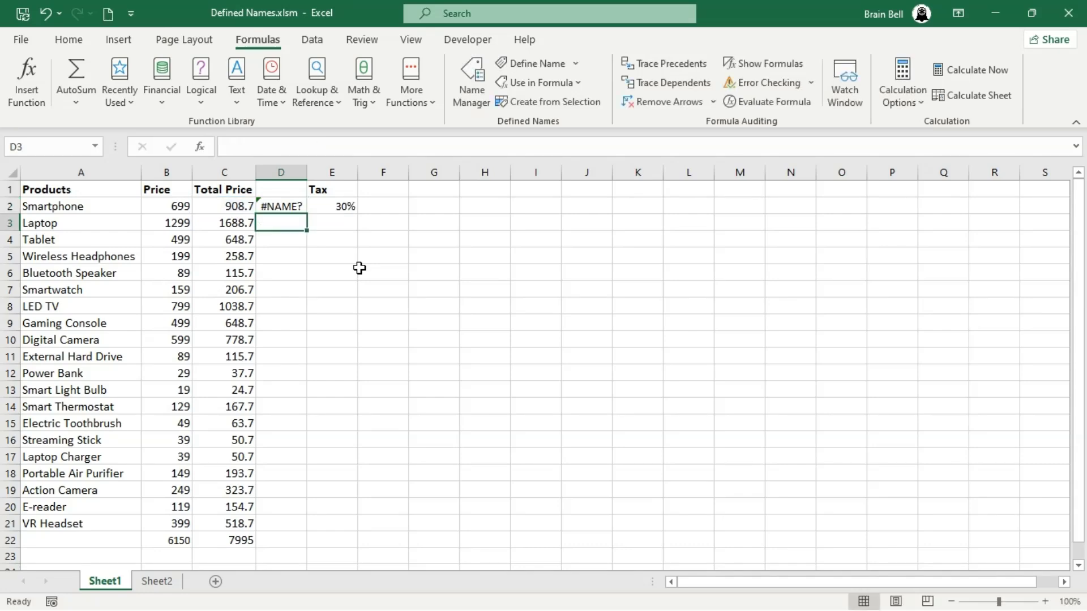
Change D2's formula to =C2*(1-Sheet2!DISCOUNT) and fill it down to D22
double_click(284, 205)
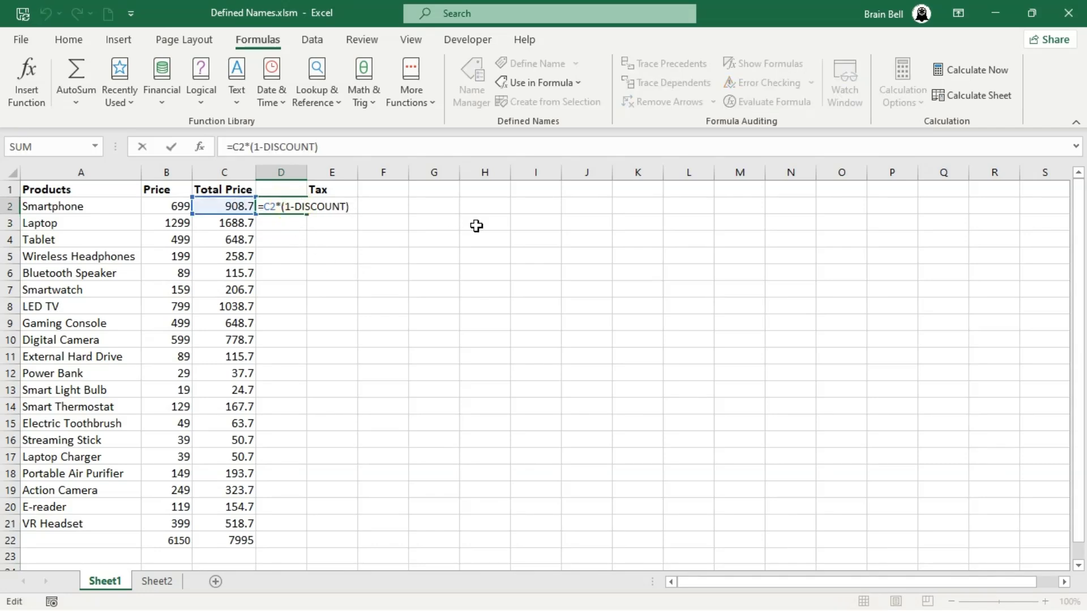
text(Sheet1)
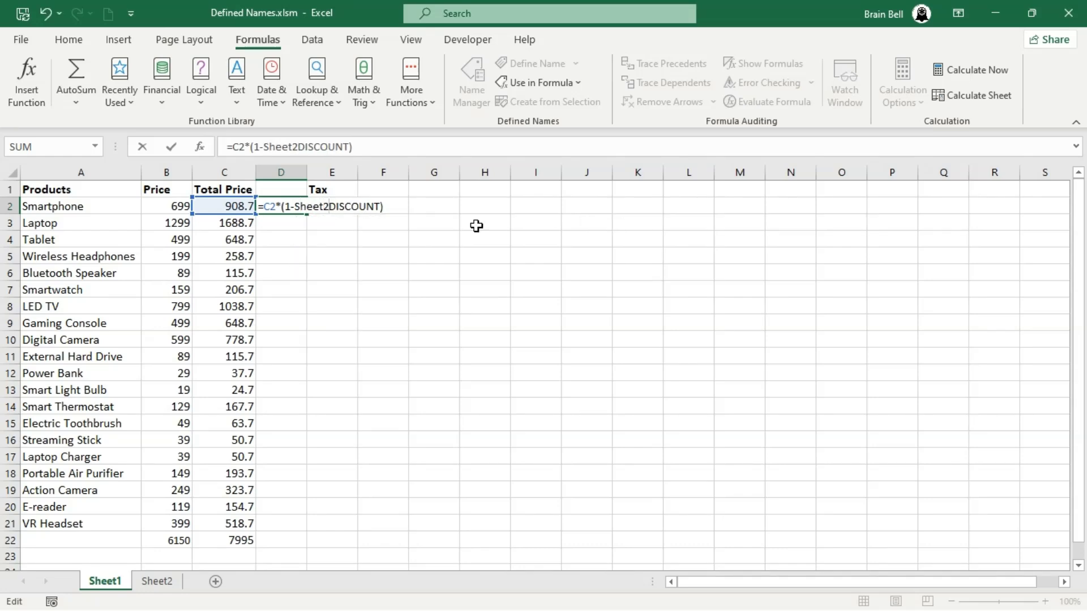
text(!)
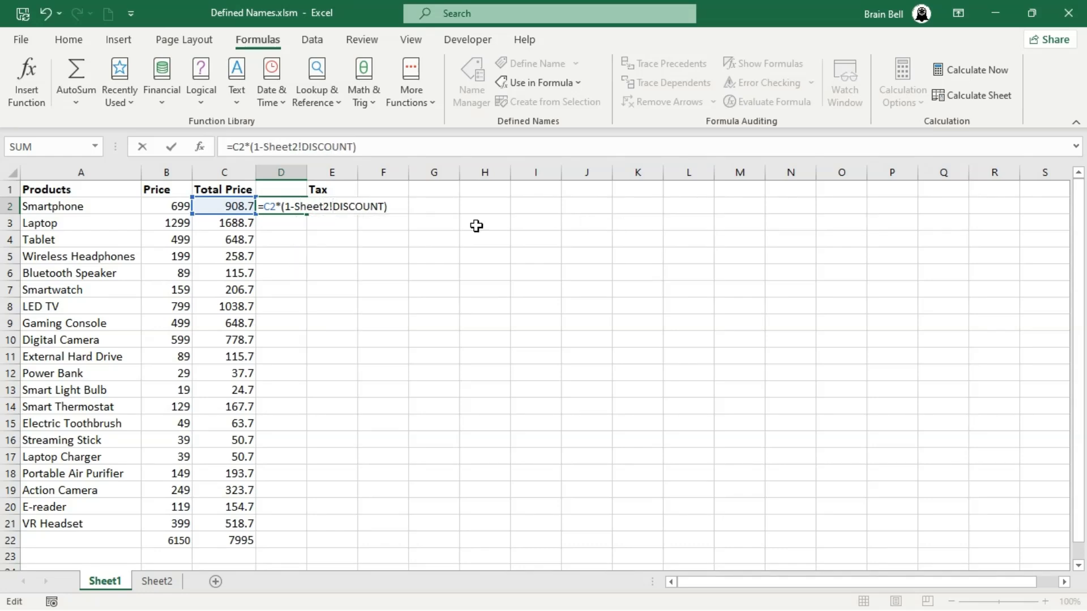
key(Return)
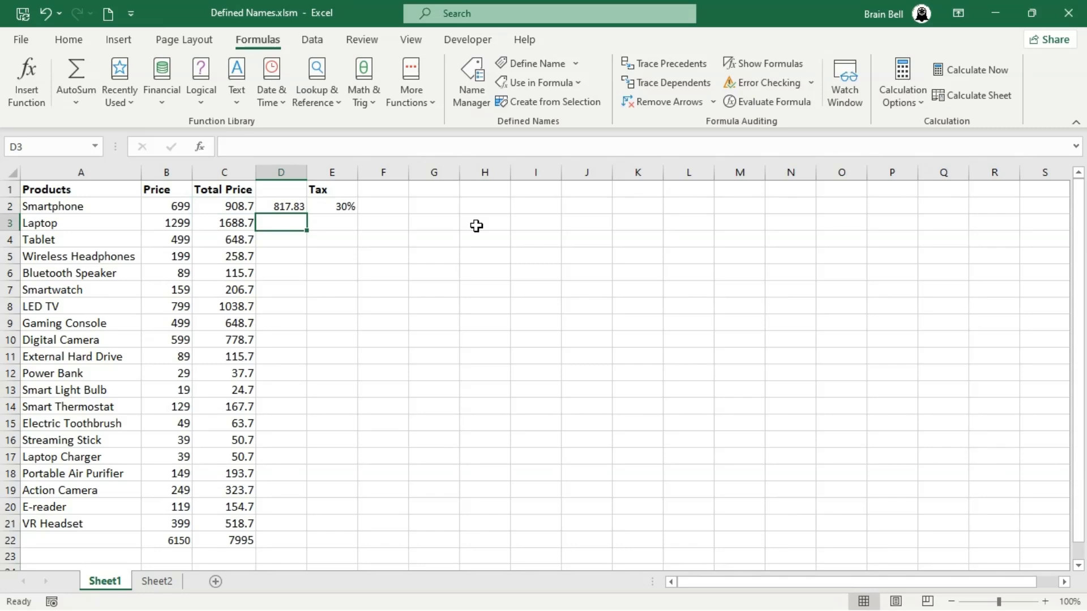
key(Up)
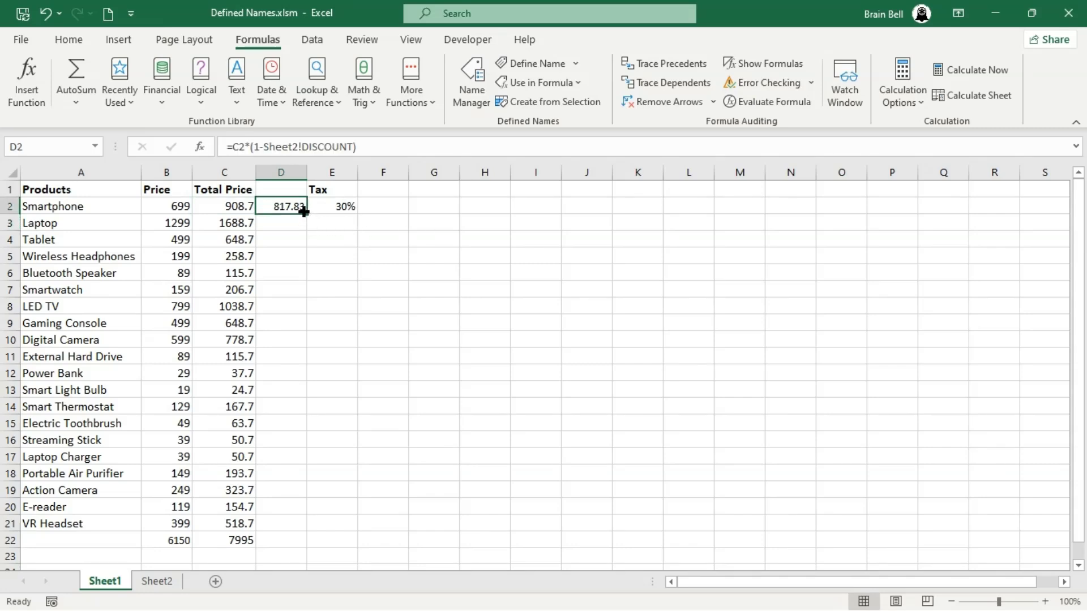
double_click(304, 212)
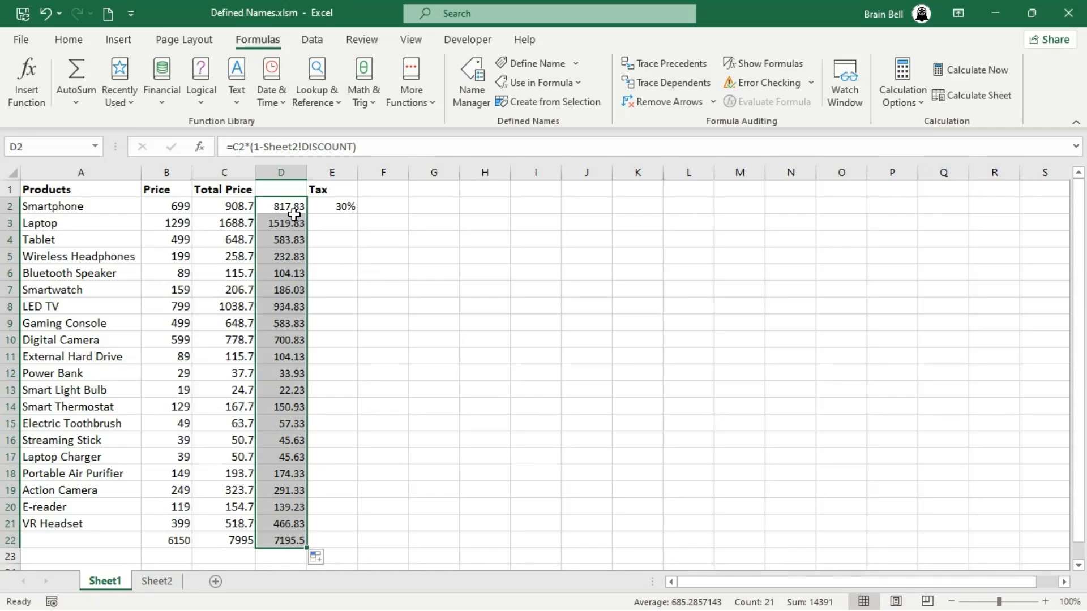
Add the header Final Price in D1 and autofit column D
click(280, 189)
text(f)
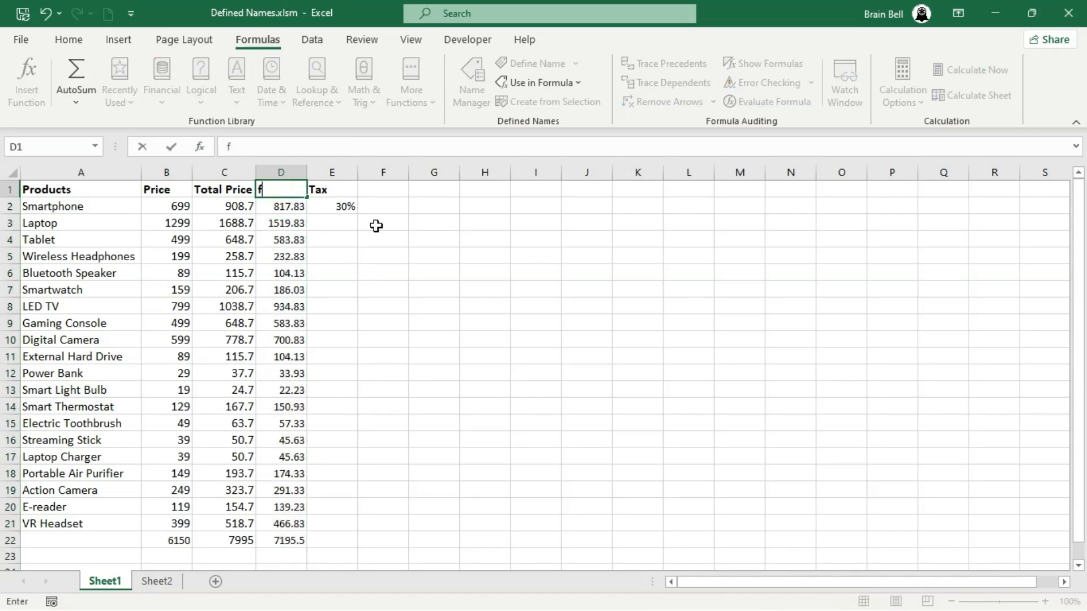
text(inal)
key(BackSpace)
key(BackSpace)
key(BackSpace)
key(BackSpace)
key(BackSpace)
text(Final Price)
key(Return)
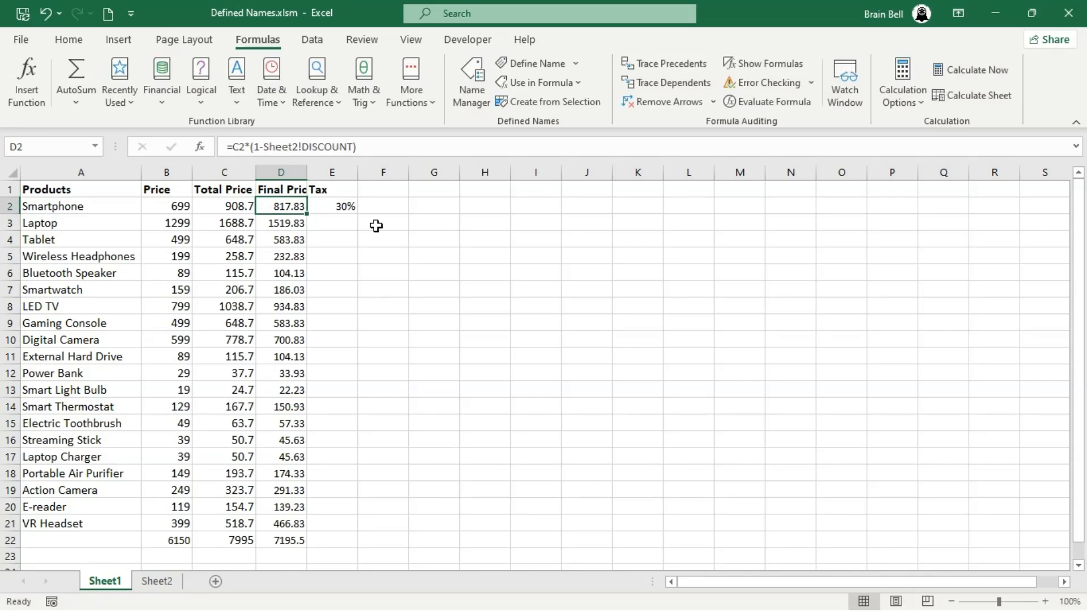
double_click(307, 173)
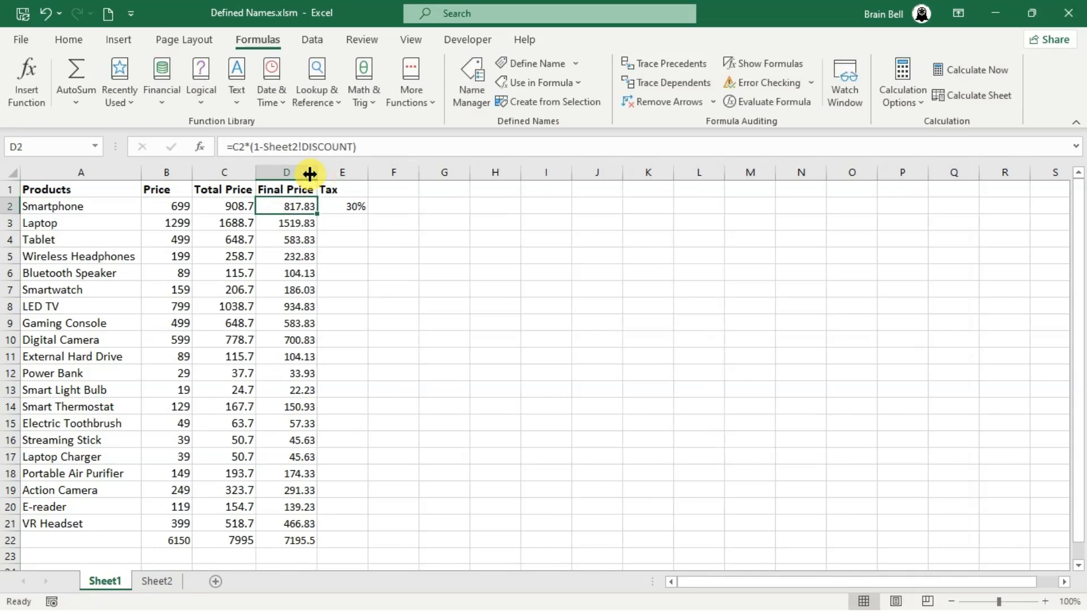
Examine the formulas in the Final Price and Total Price cells
double_click(292, 208)
key(Escape)
double_click(305, 289)
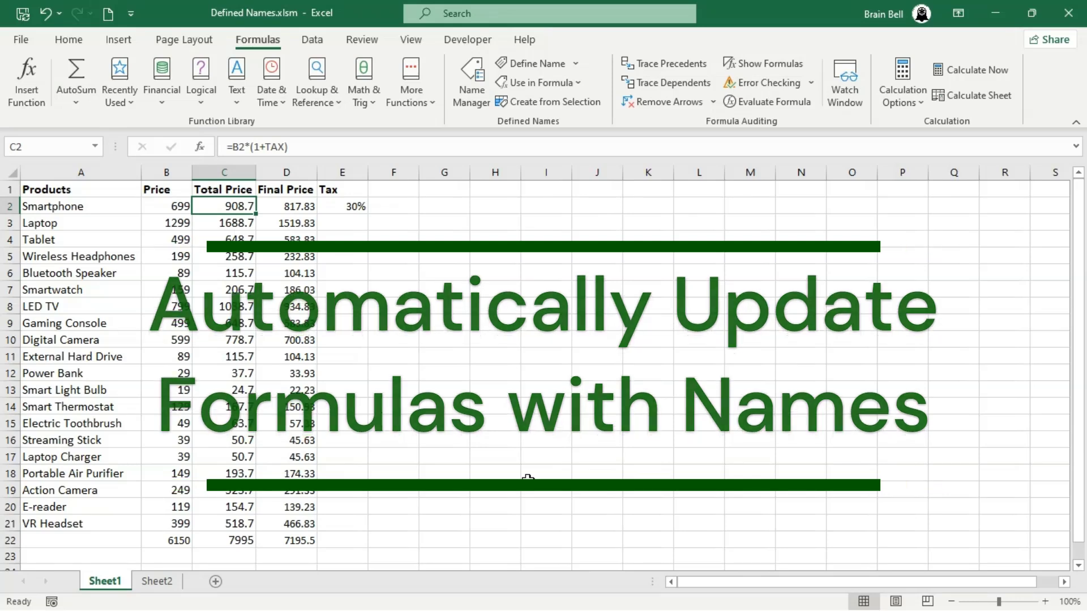
Open the Apply Names dialog and close it without applying any name
click(577, 65)
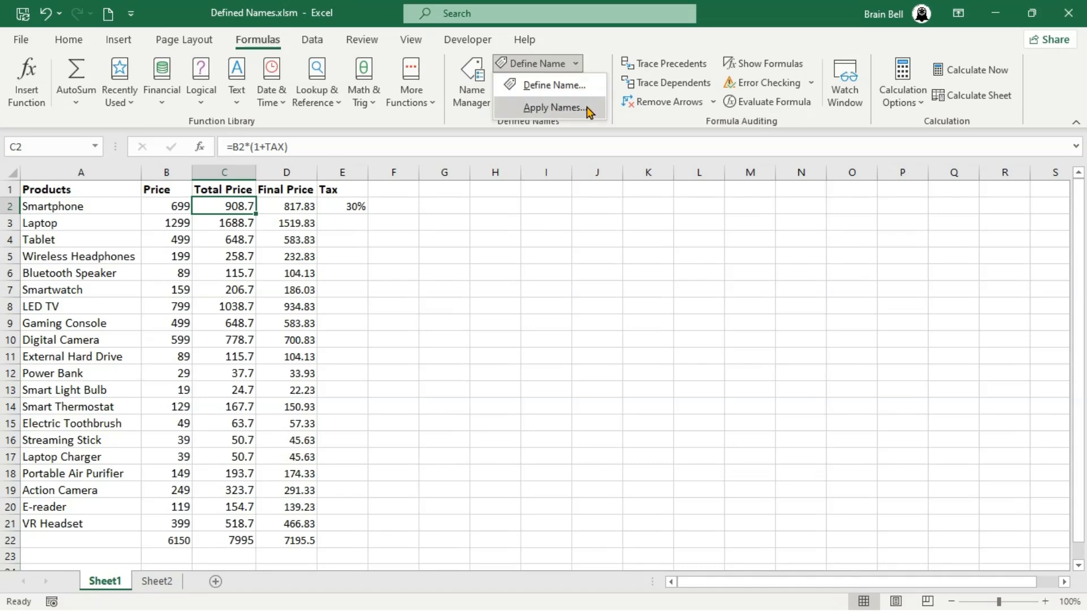
click(589, 112)
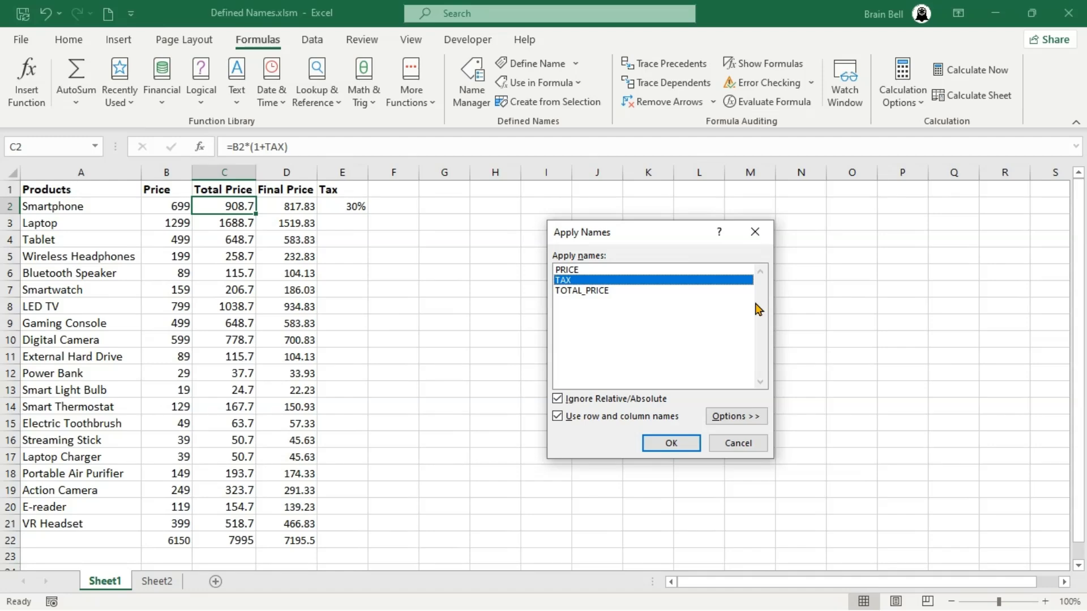
click(757, 234)
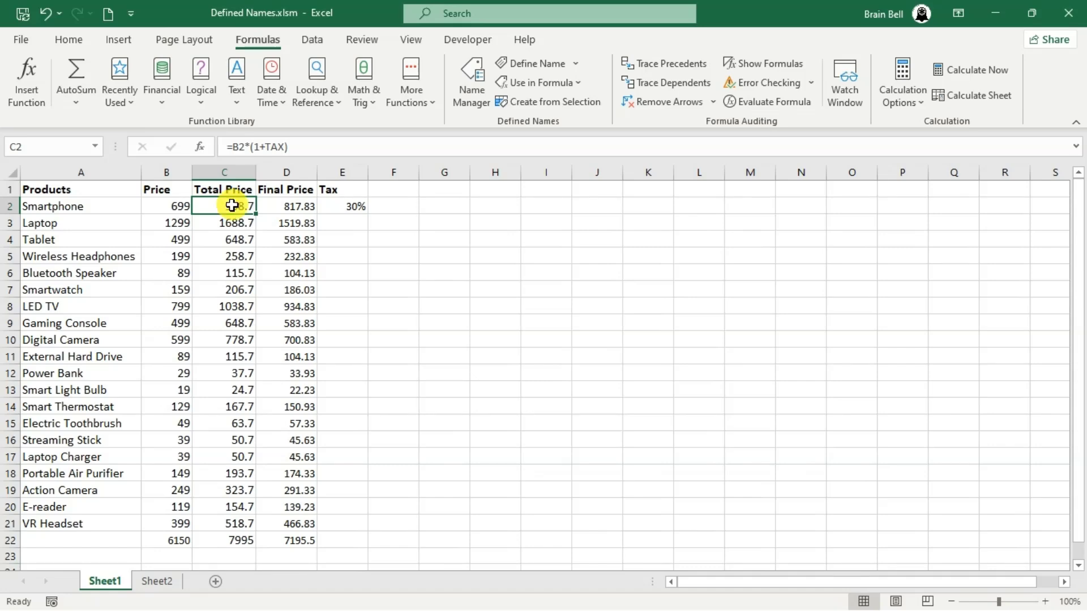
Change C2's formula to =B2*(1+$E$2), replacing the TAX name with an absolute reference to E2
double_click(232, 206)
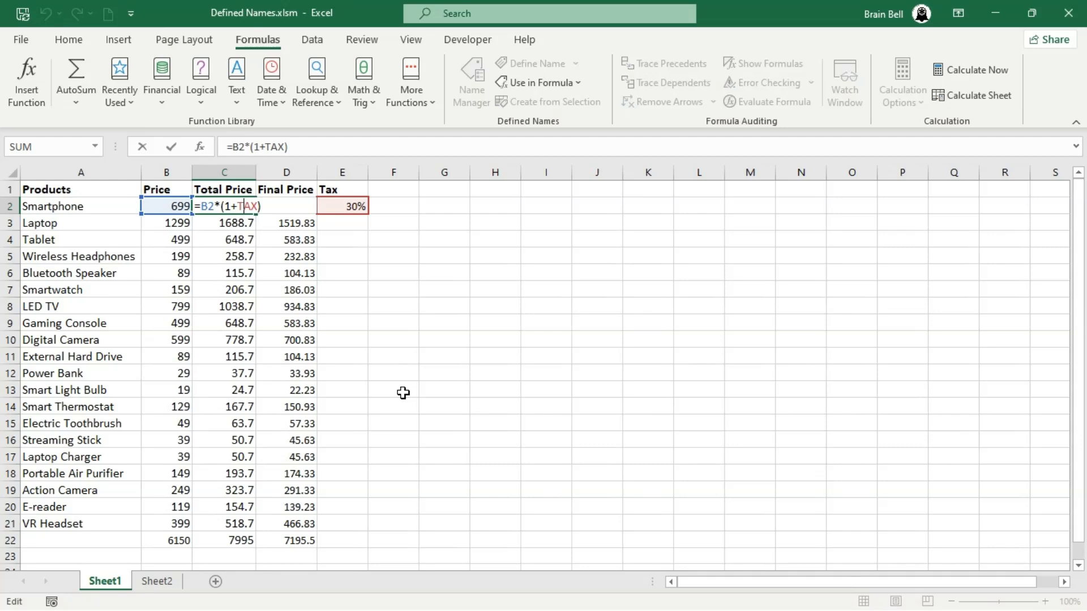
key(BackSpace)
key(BackSpace)
key(BackSpace)
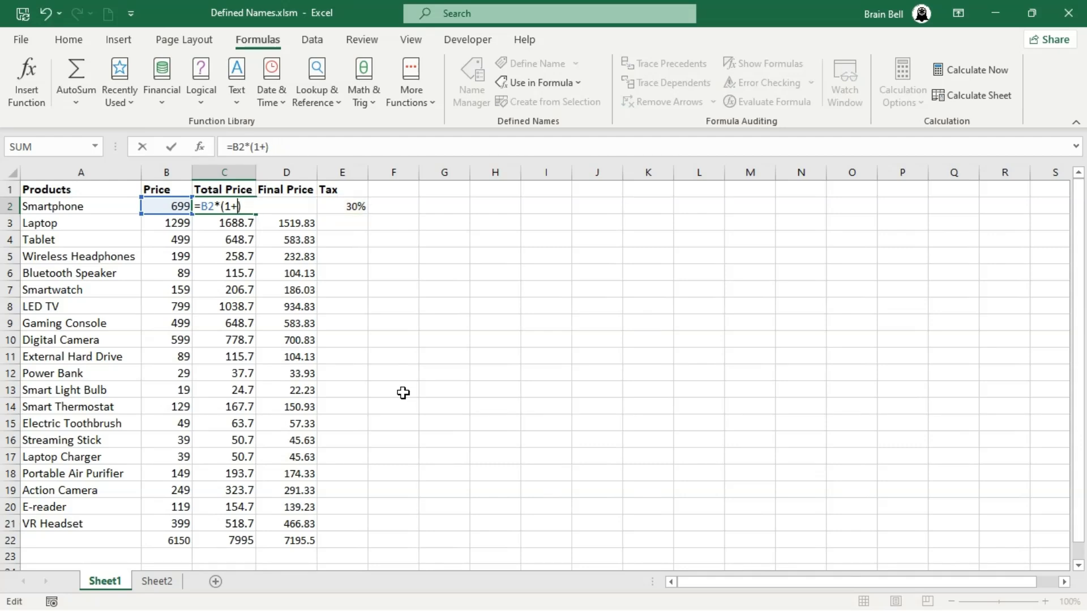
text($e)
key(BackSpace)
text(E$2)
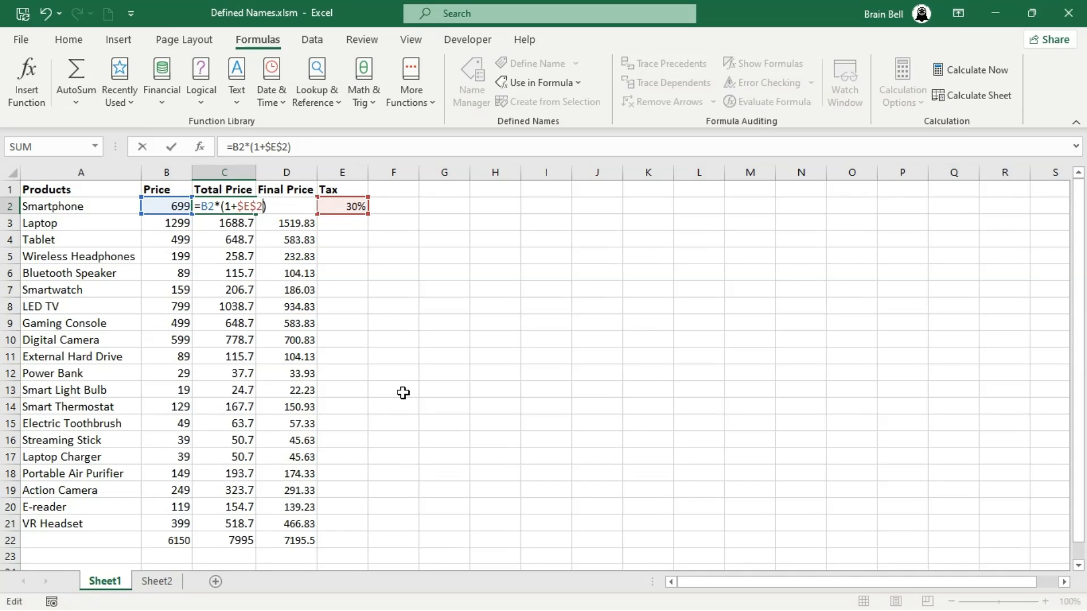
key(Return)
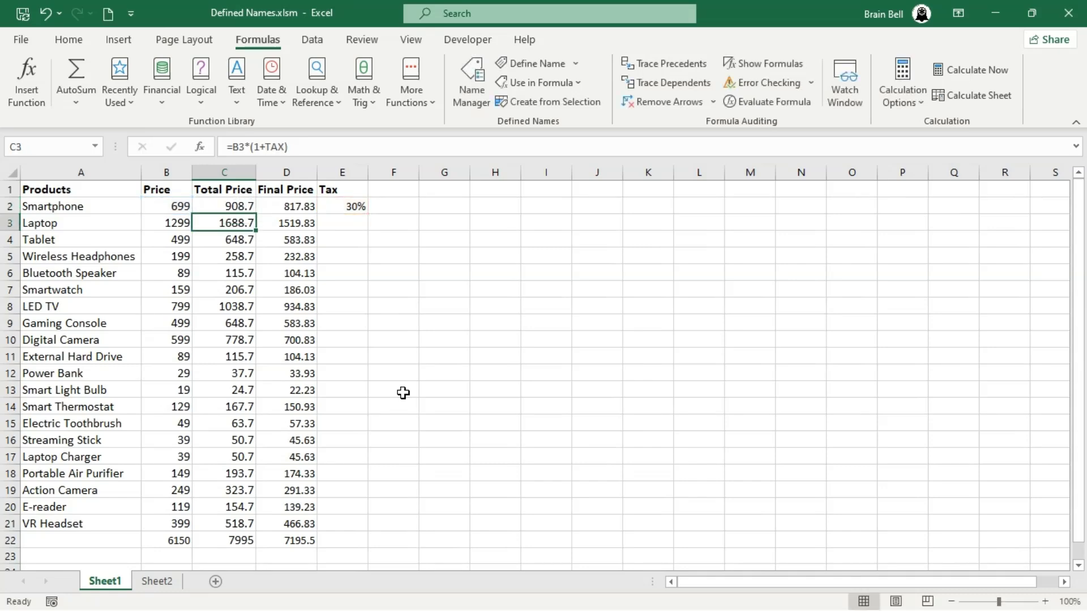
Fill C2's formula down to C22 and inspect the copied formulas in C8, C13 and C22
click(243, 206)
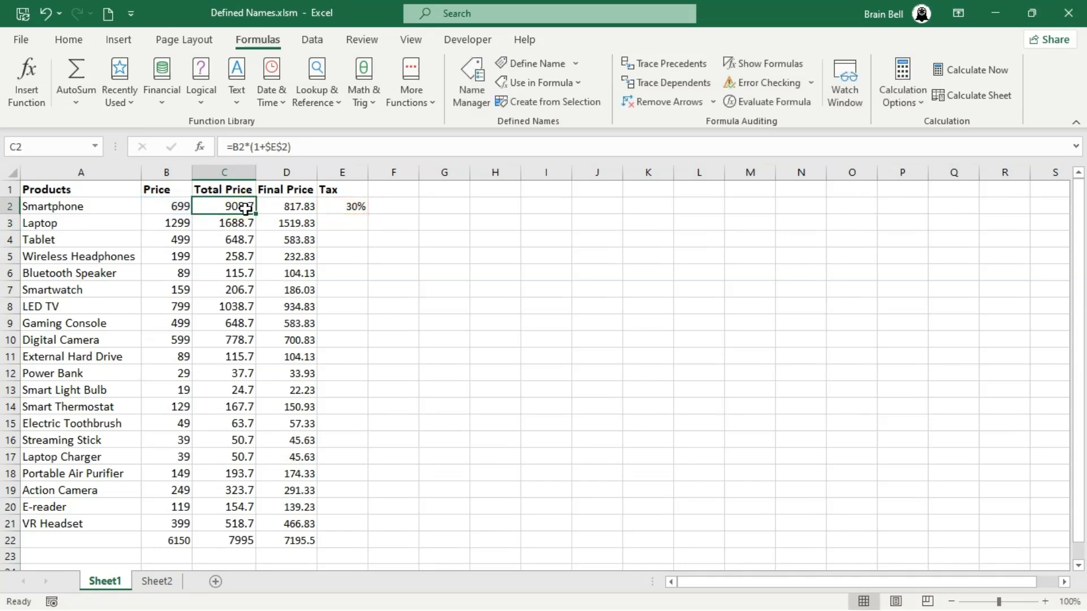
double_click(256, 216)
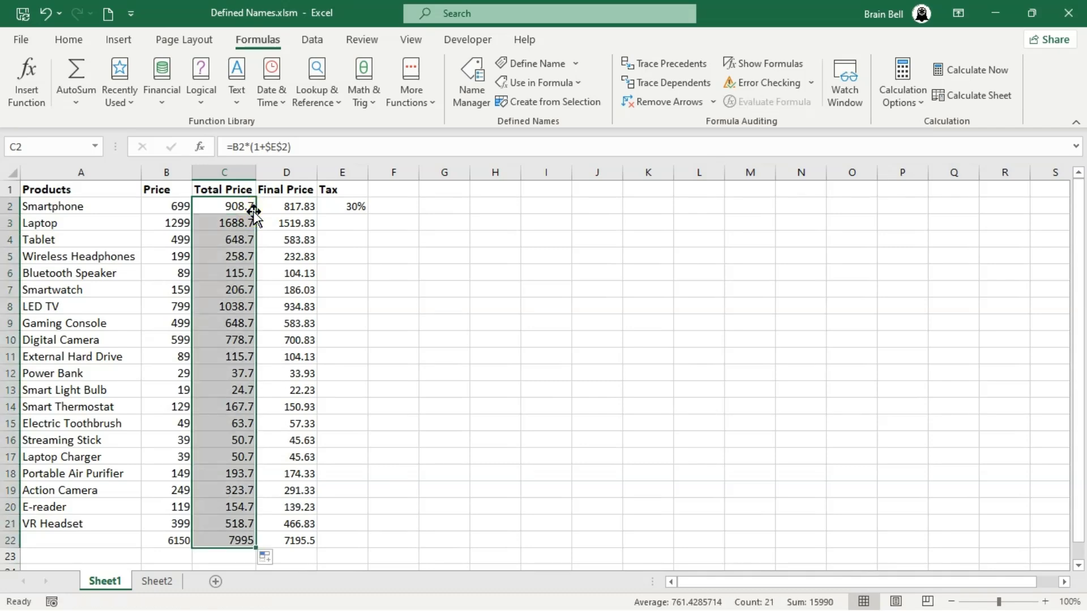
click(240, 307)
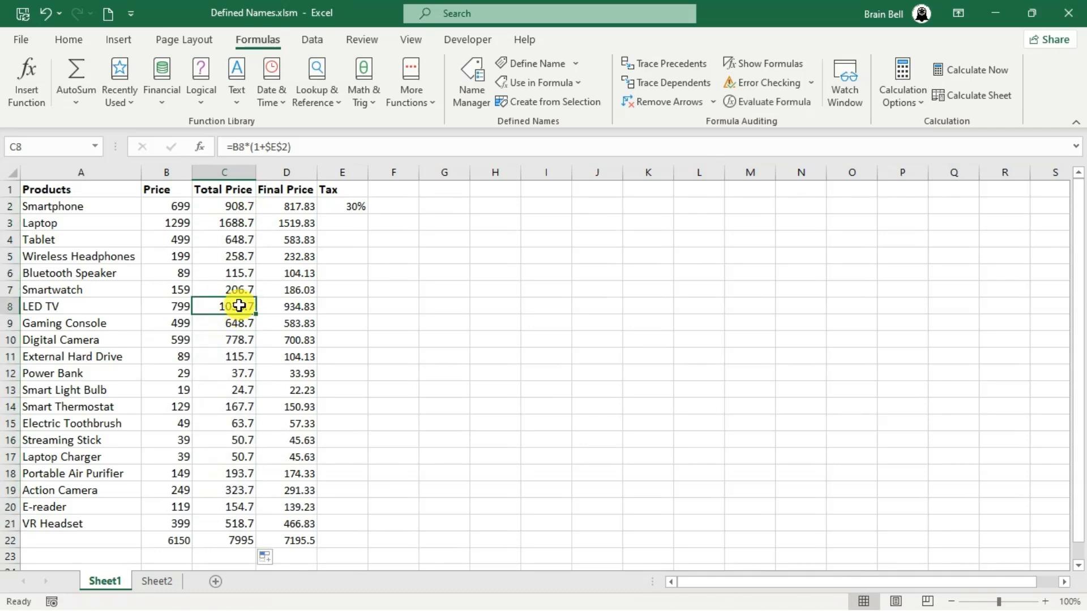
double_click(240, 306)
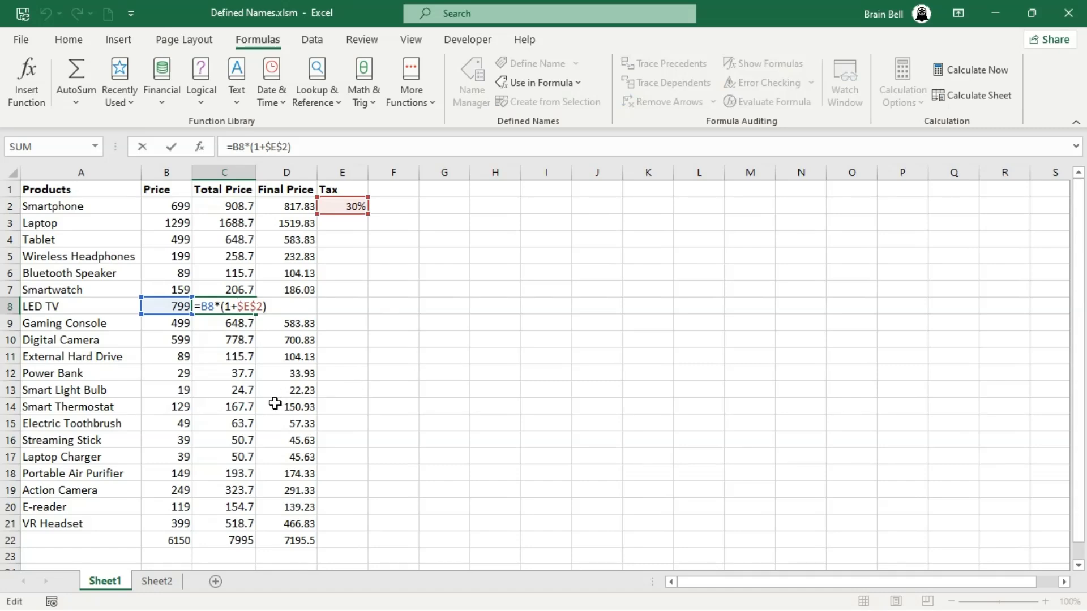
key(Escape)
double_click(237, 388)
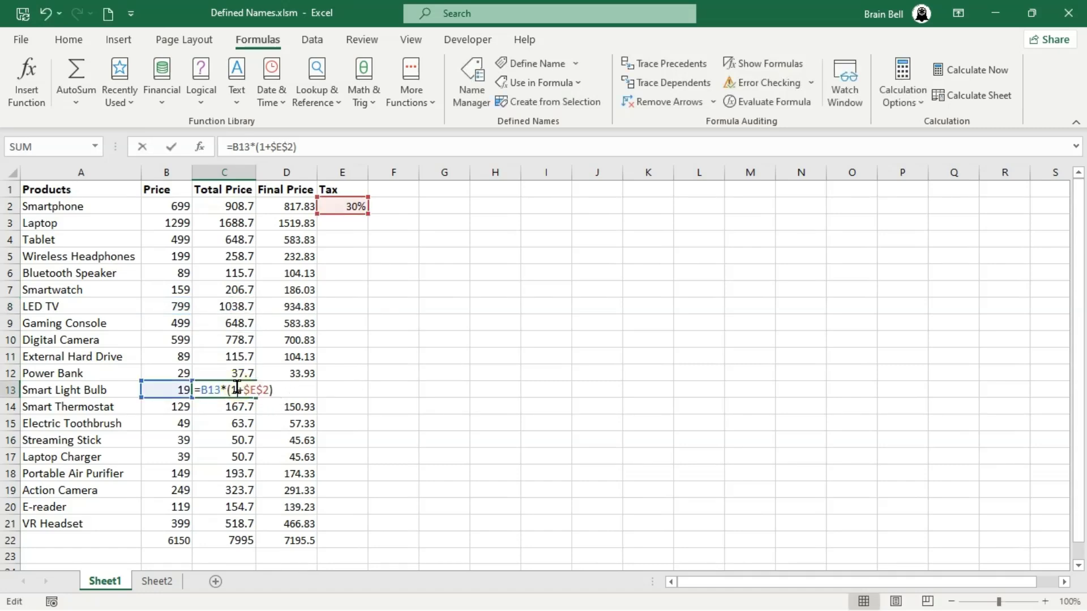
key(Escape)
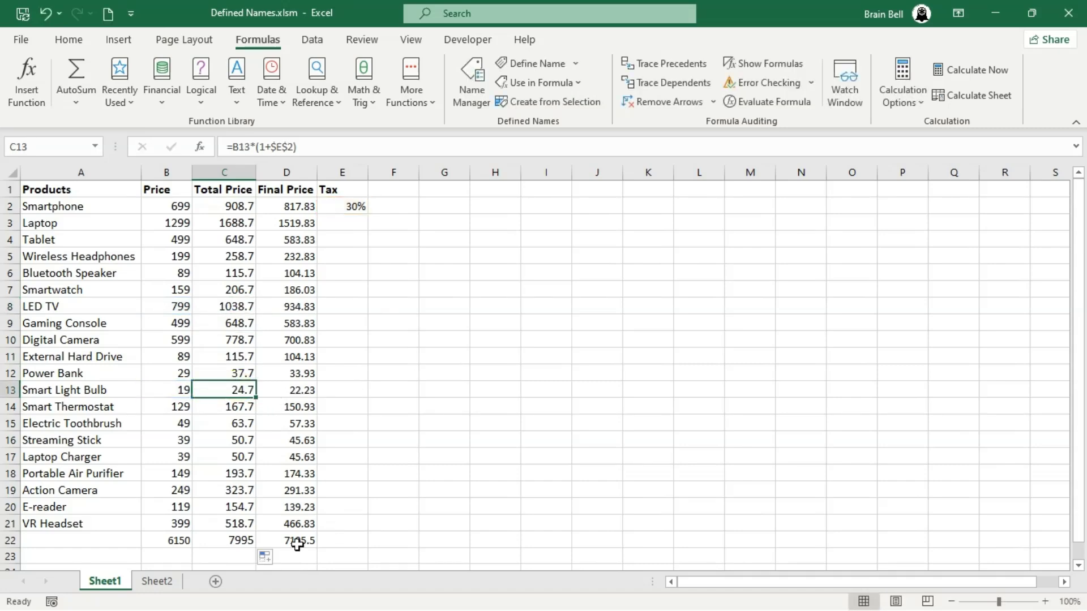
double_click(238, 540)
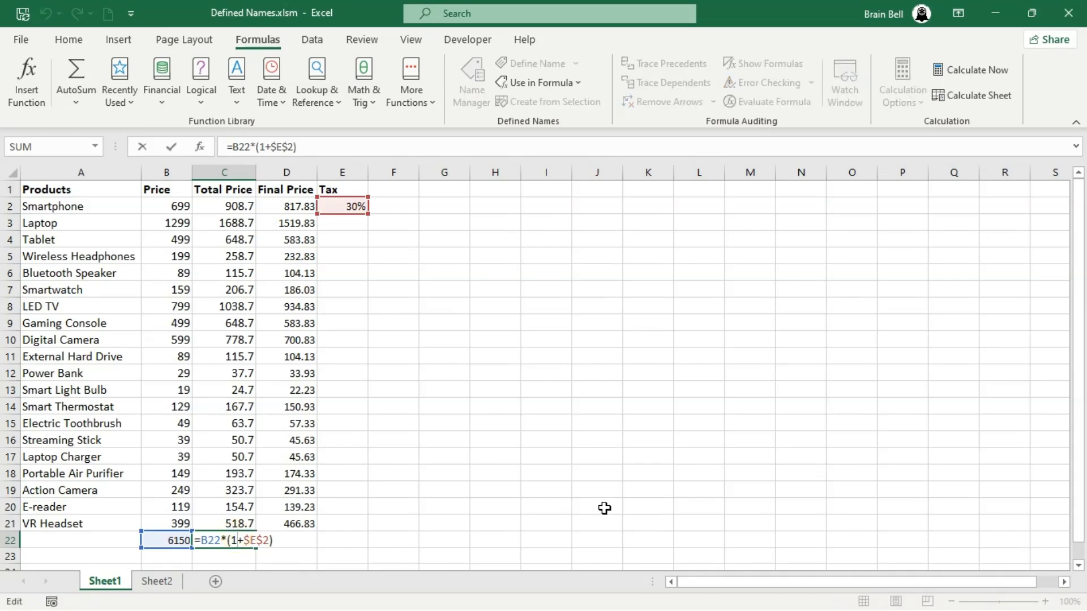
key(Escape)
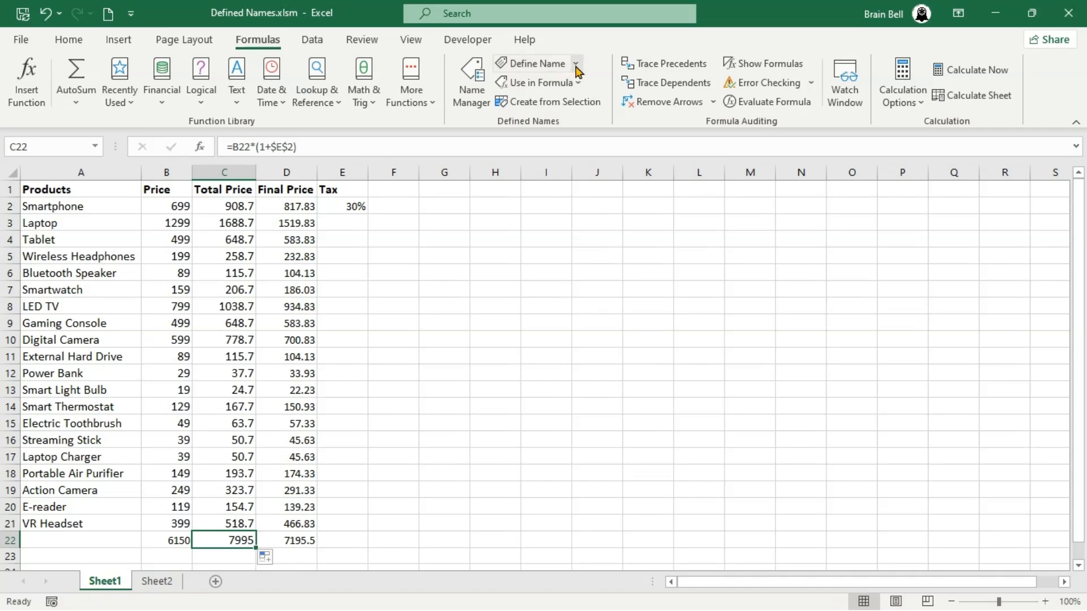
Apply the TAX name to the Total Price formulas using Apply Names
click(576, 64)
click(582, 109)
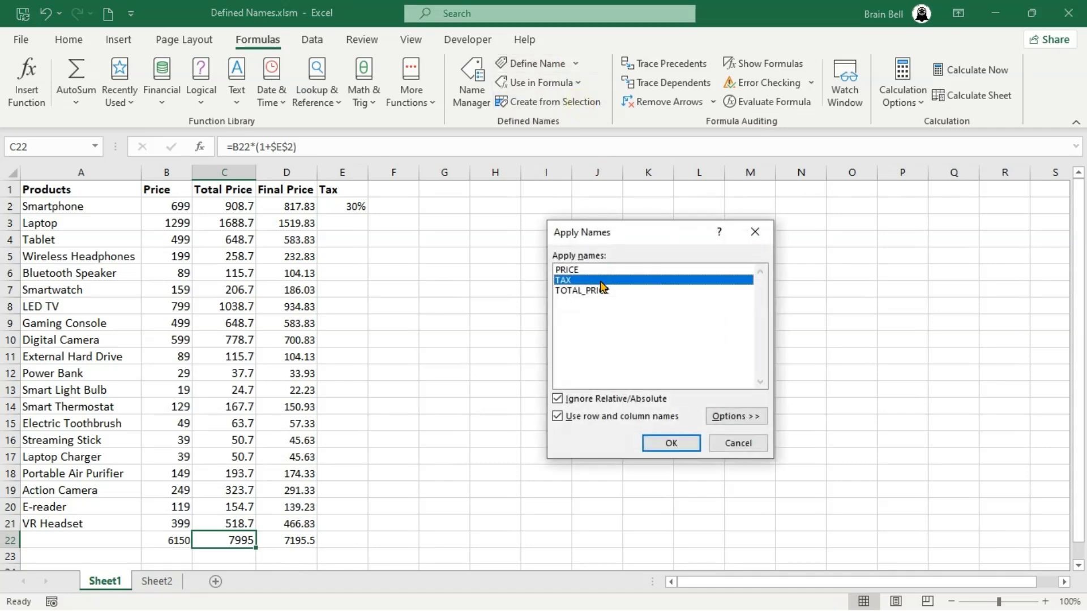
click(601, 281)
click(601, 282)
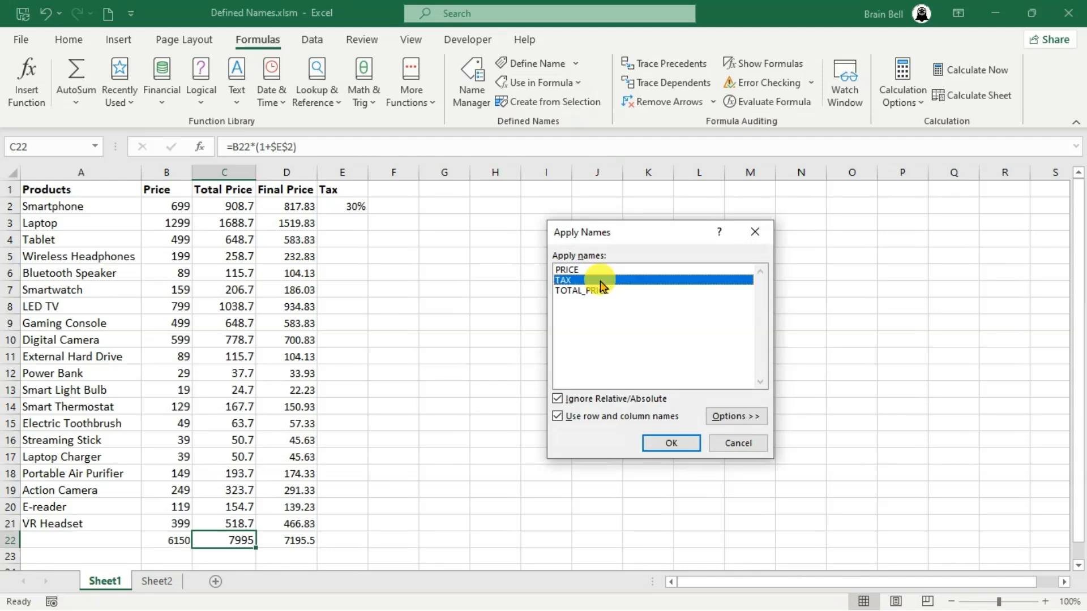
click(650, 443)
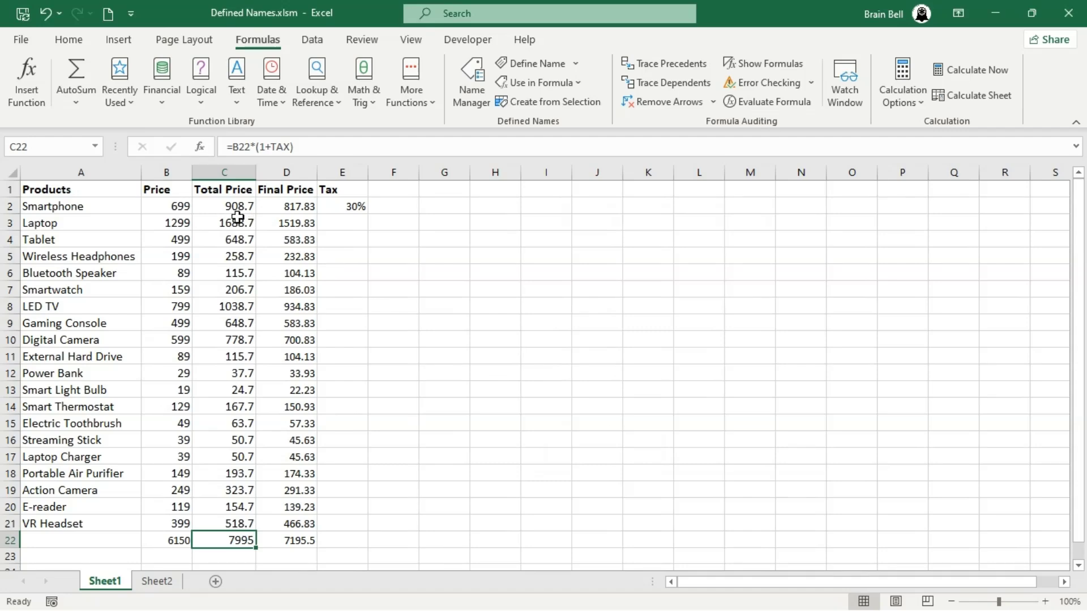
Examine the Total Price formulas in several cells of column C
click(235, 210)
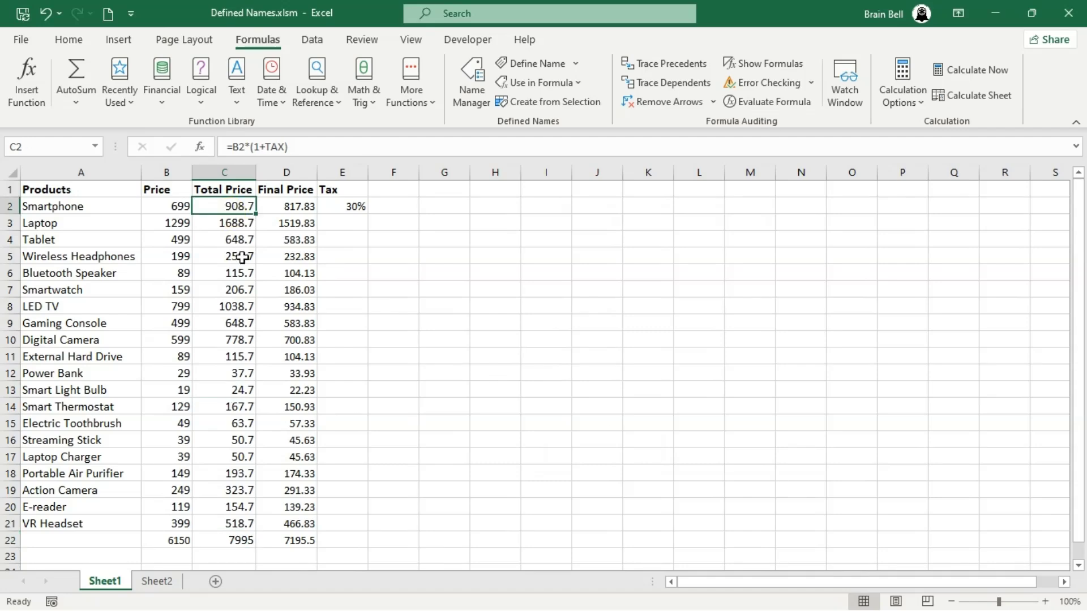
click(243, 257)
double_click(246, 259)
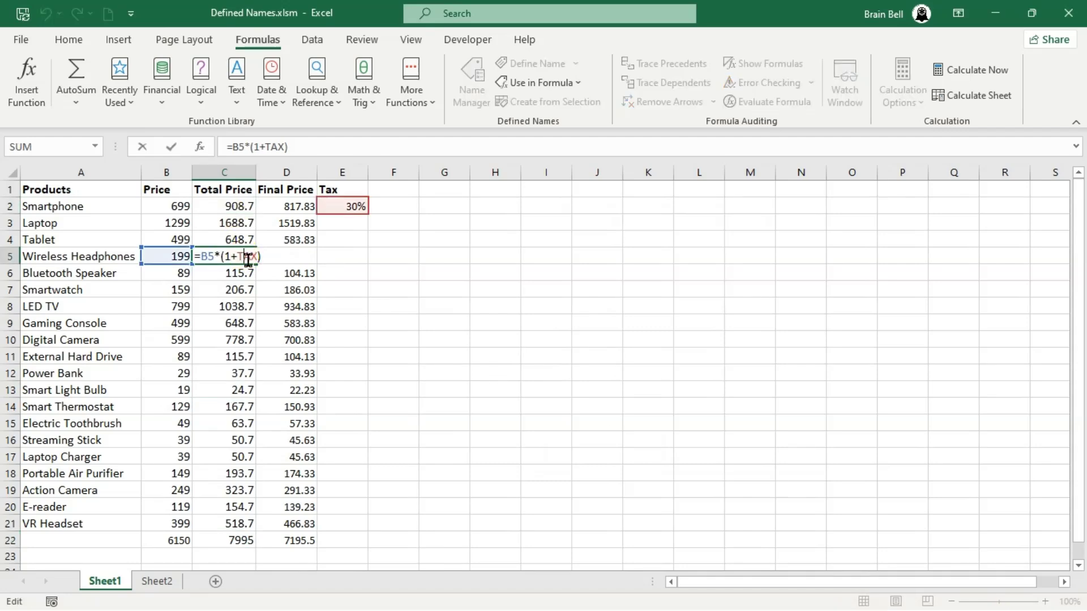
key(Escape)
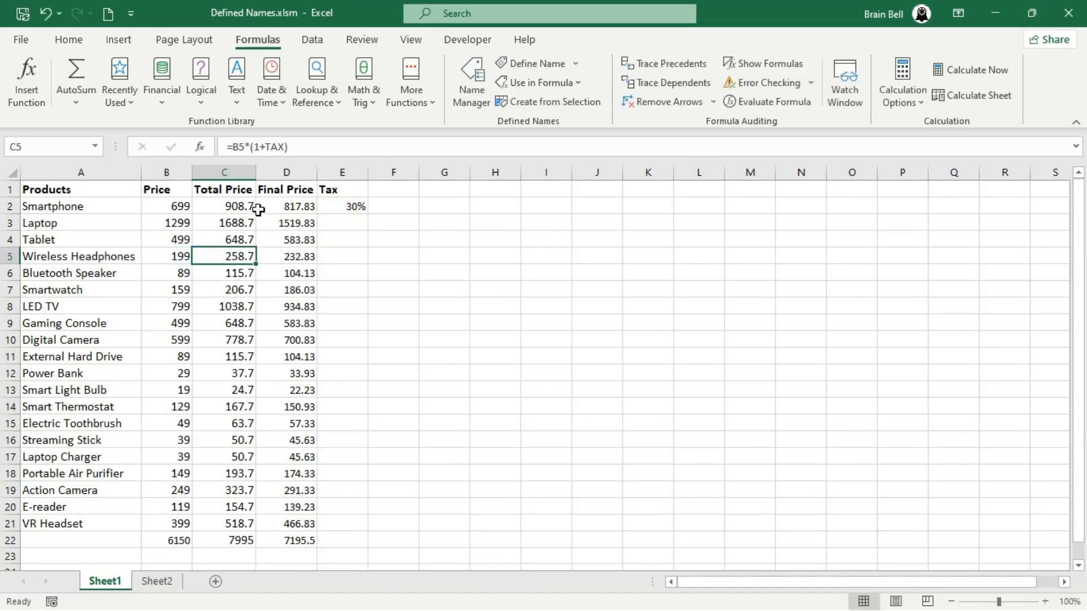
double_click(237, 204)
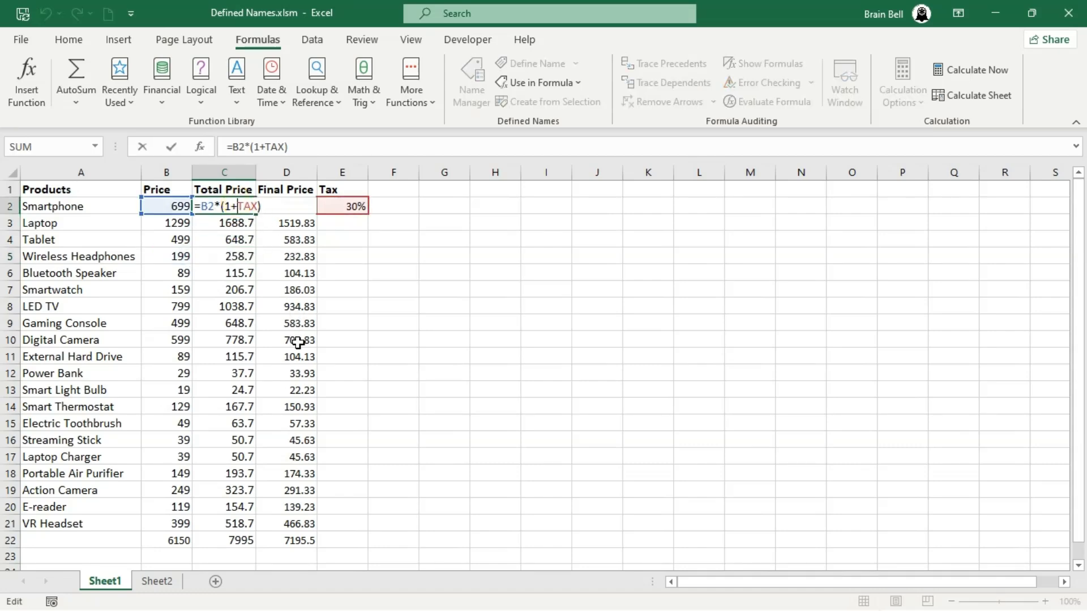
key(Escape)
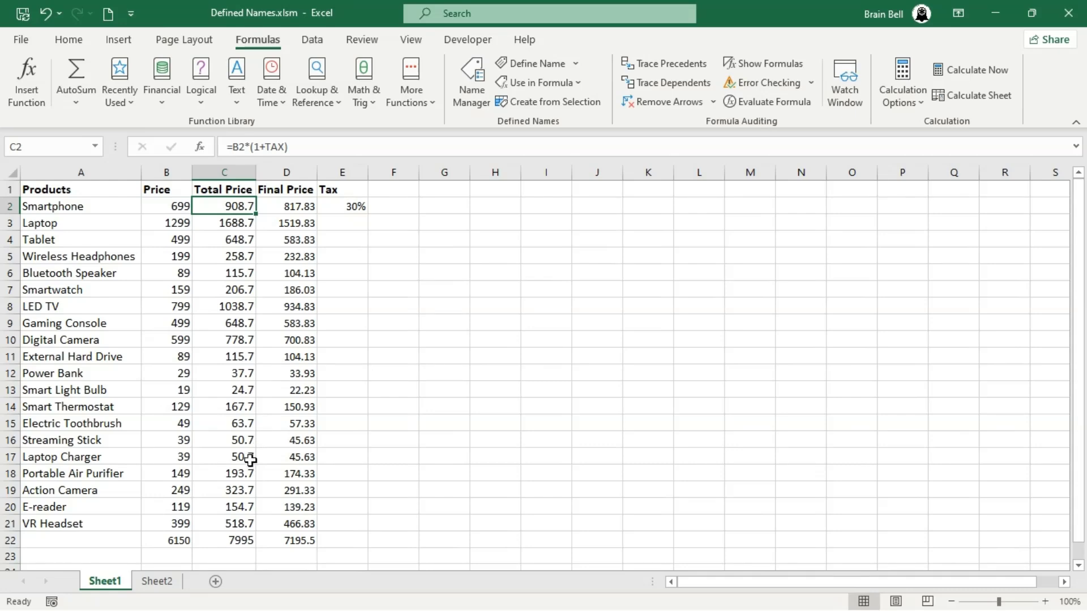
double_click(237, 457)
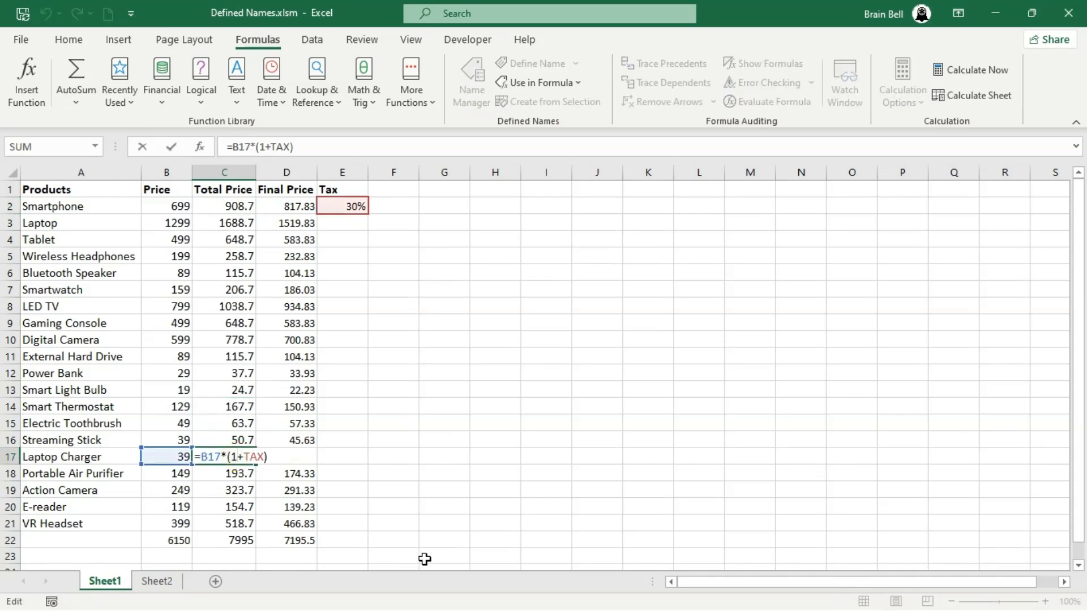
key(Escape)
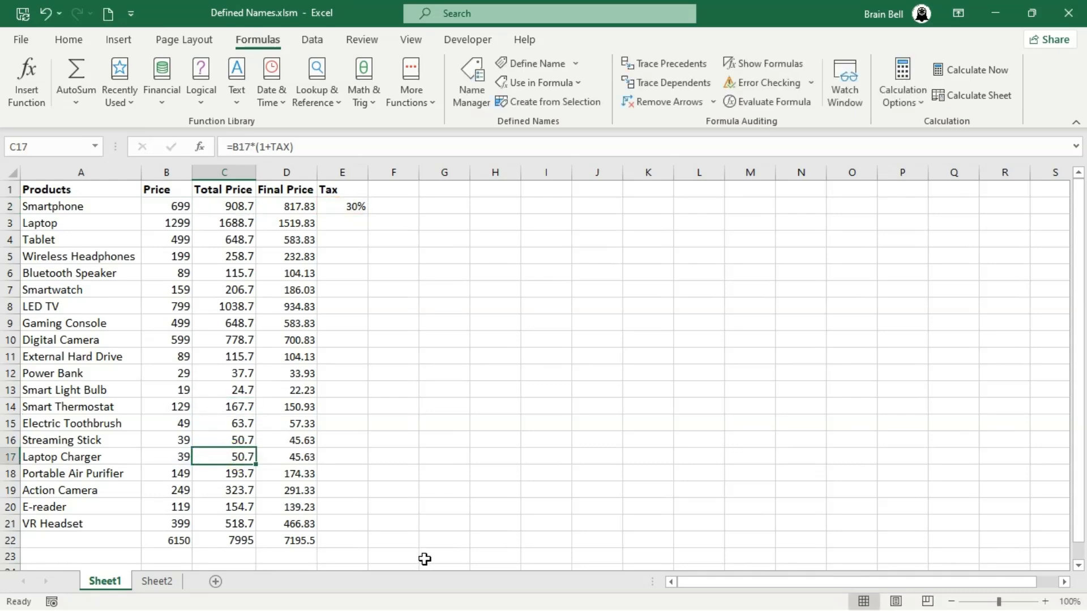
Enter the formula =300*(1+TAX) in G2, inserting TAX from the list of defined names
click(444, 206)
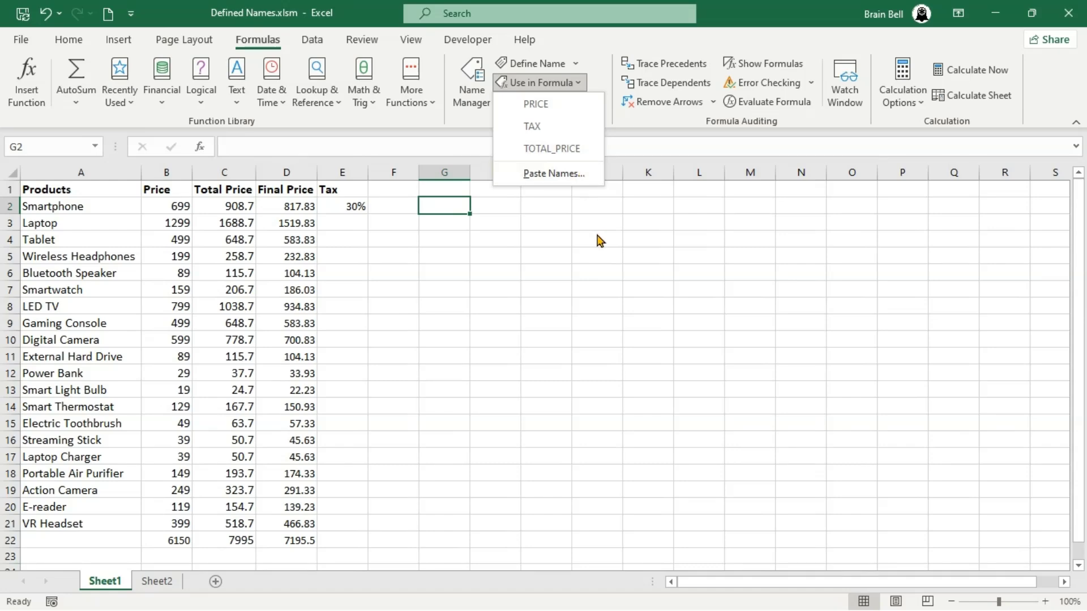
click(439, 203)
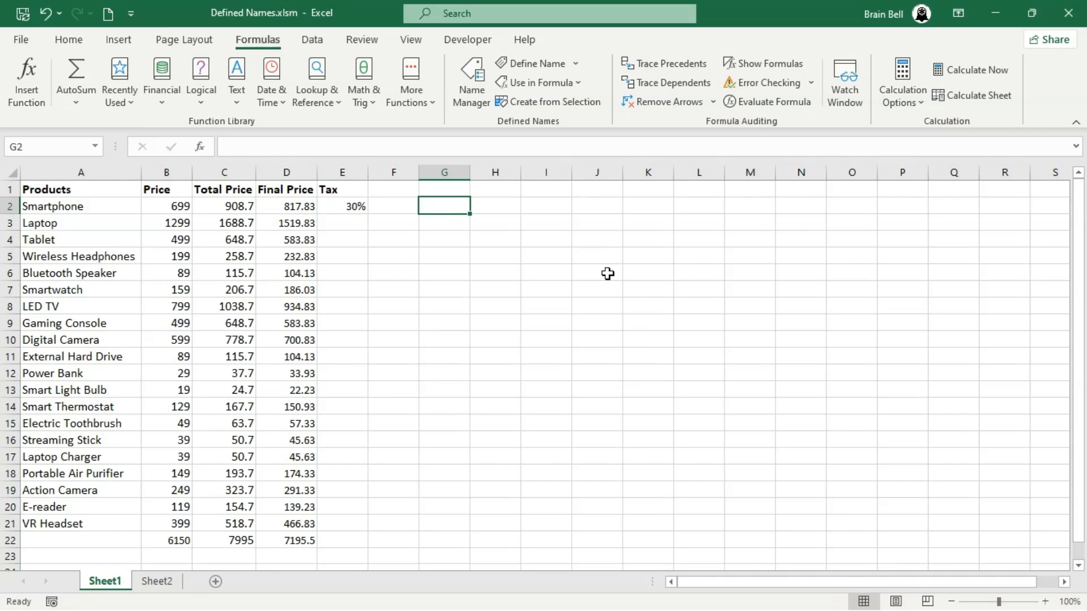
text(=)
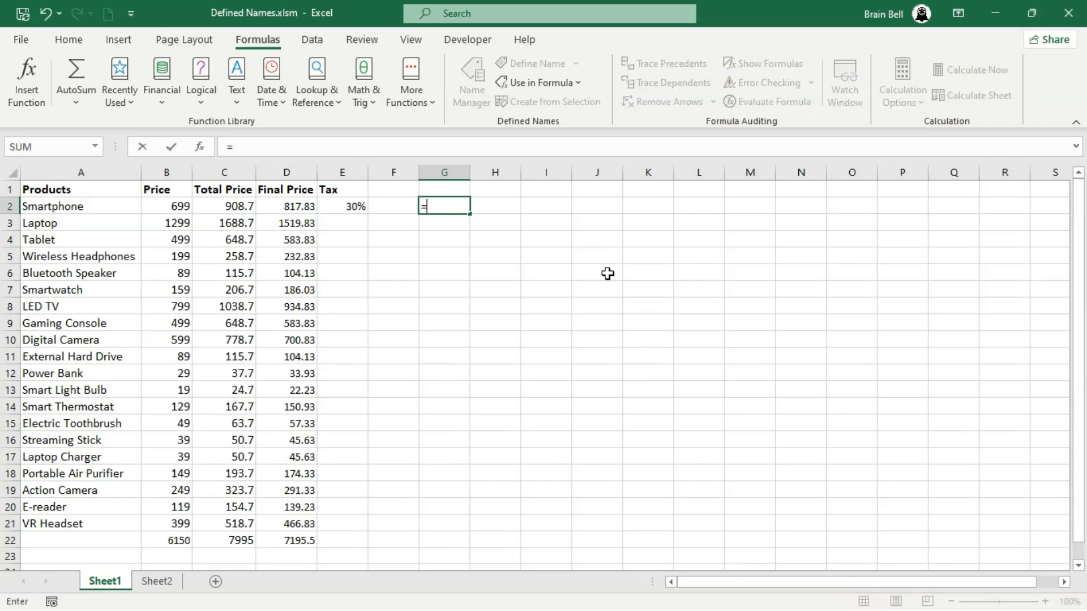
text(300)
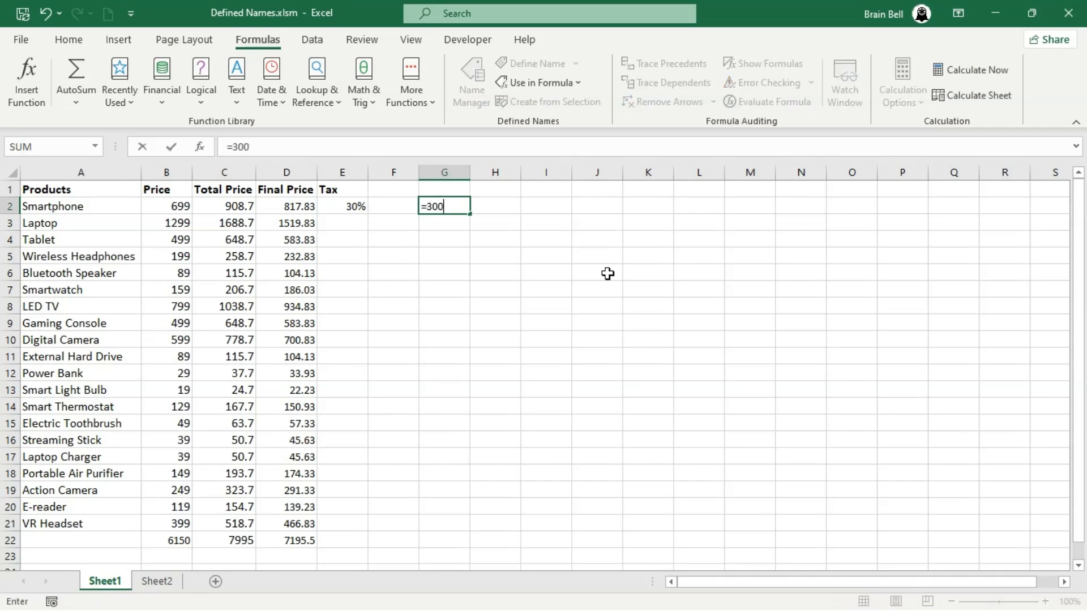
text(*(1_)
key(BackSpace)
text(+)
click(579, 85)
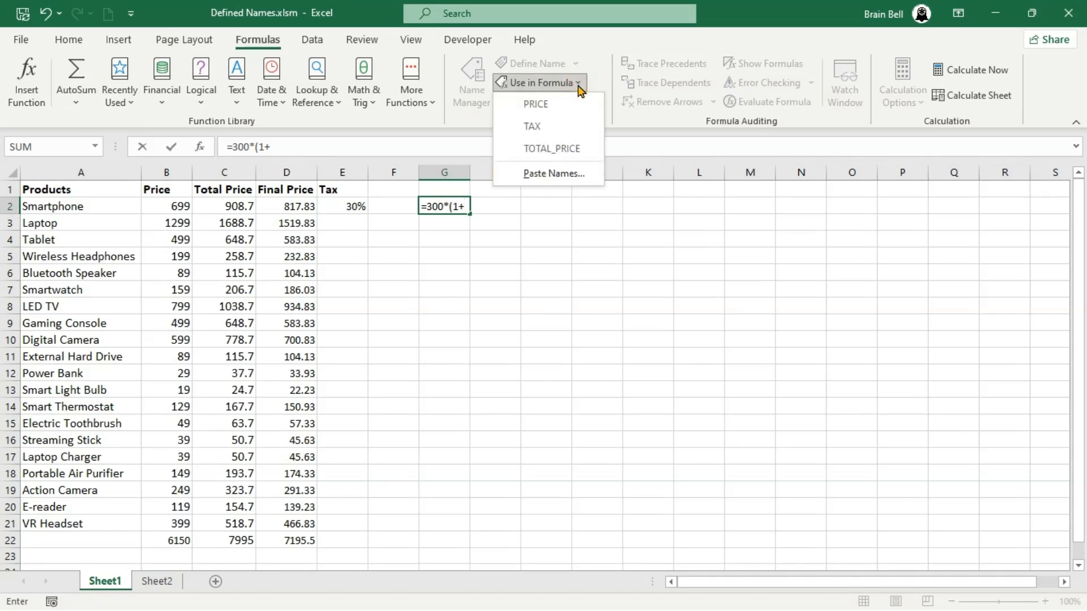
click(555, 126)
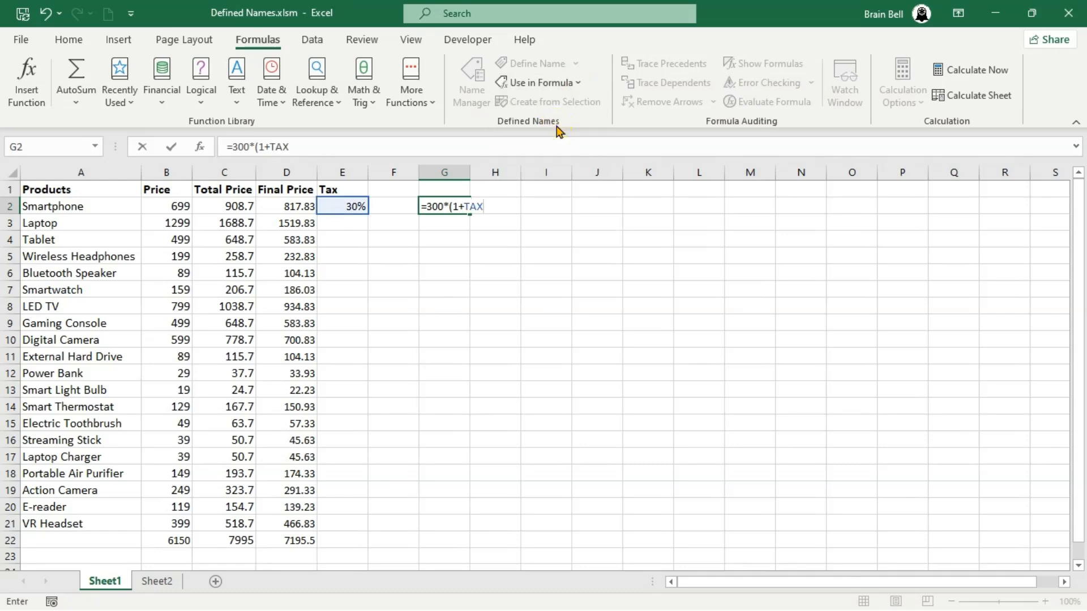
text())
key(Return)
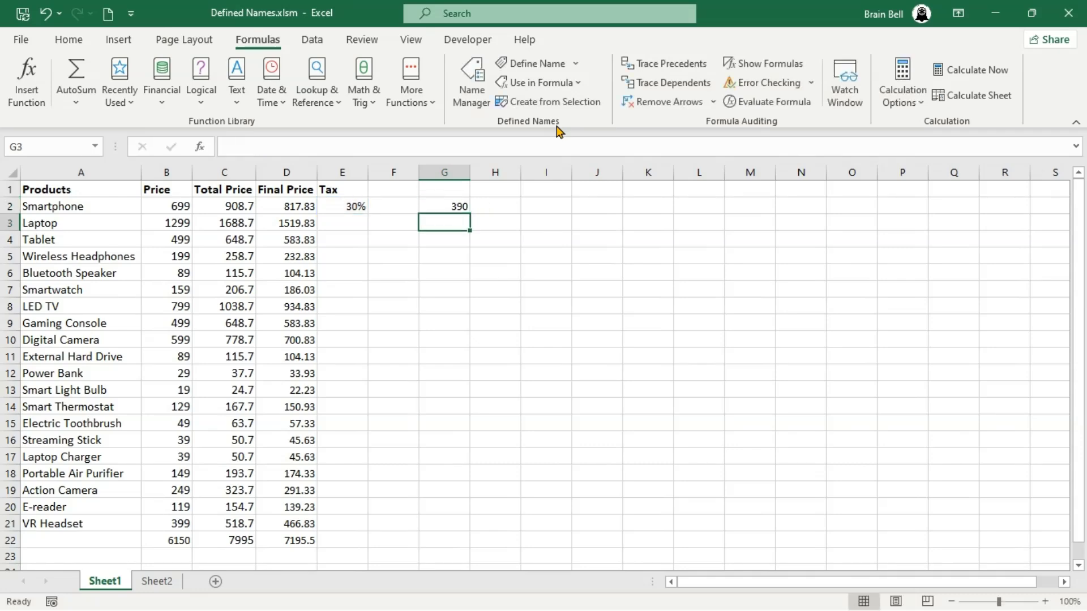
Enter the formula =400*(1+TAX) in G3, inserting TAX through the Paste Name dialog
text(=300)
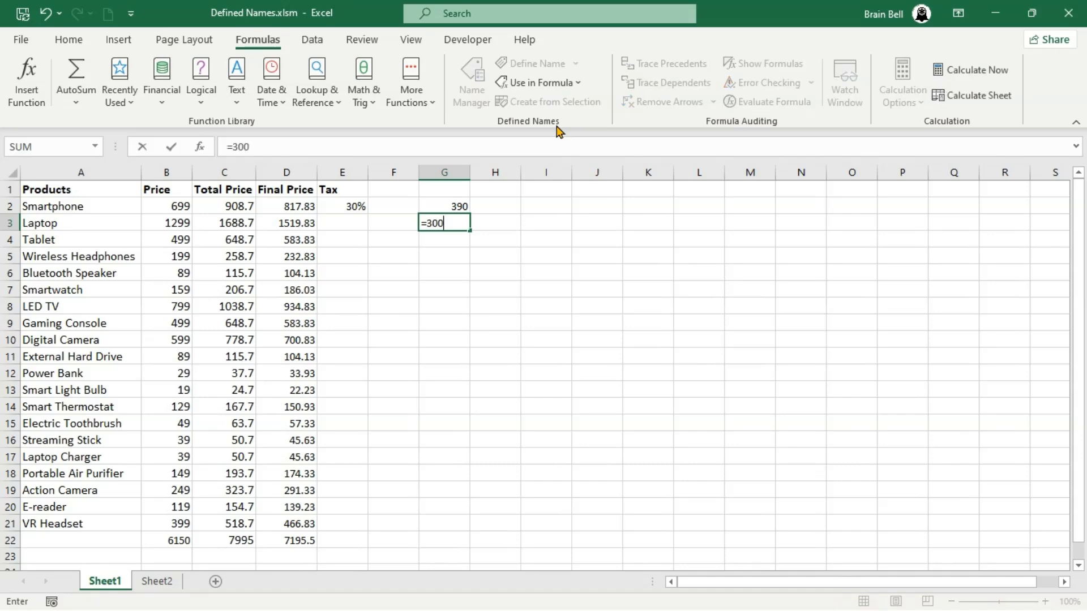
key(BackSpace)
key(BackSpace)
key(BackSpace)
text(400*()
click(572, 85)
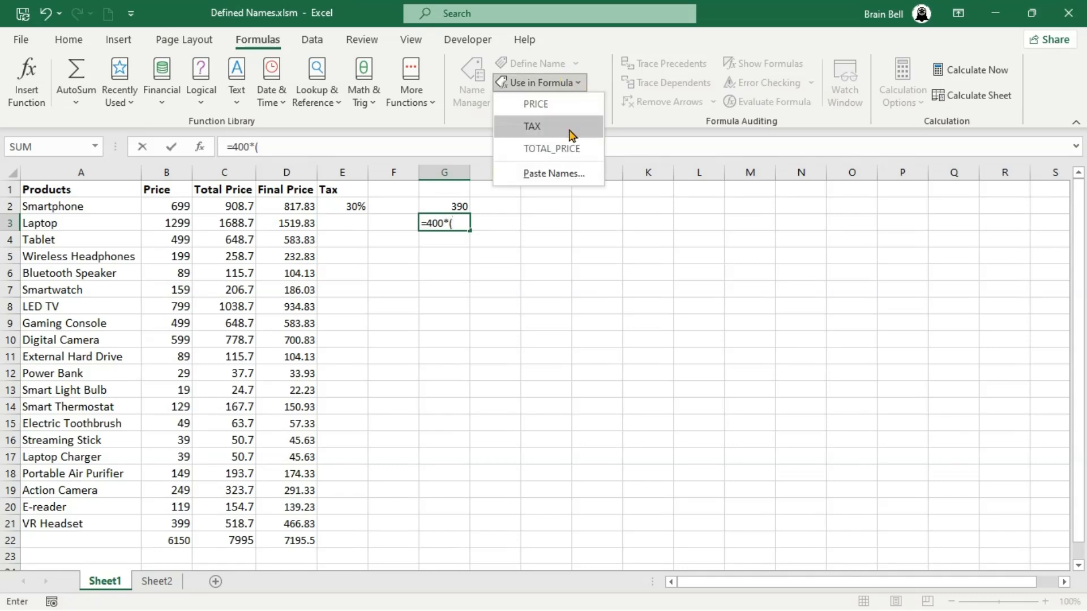
click(572, 176)
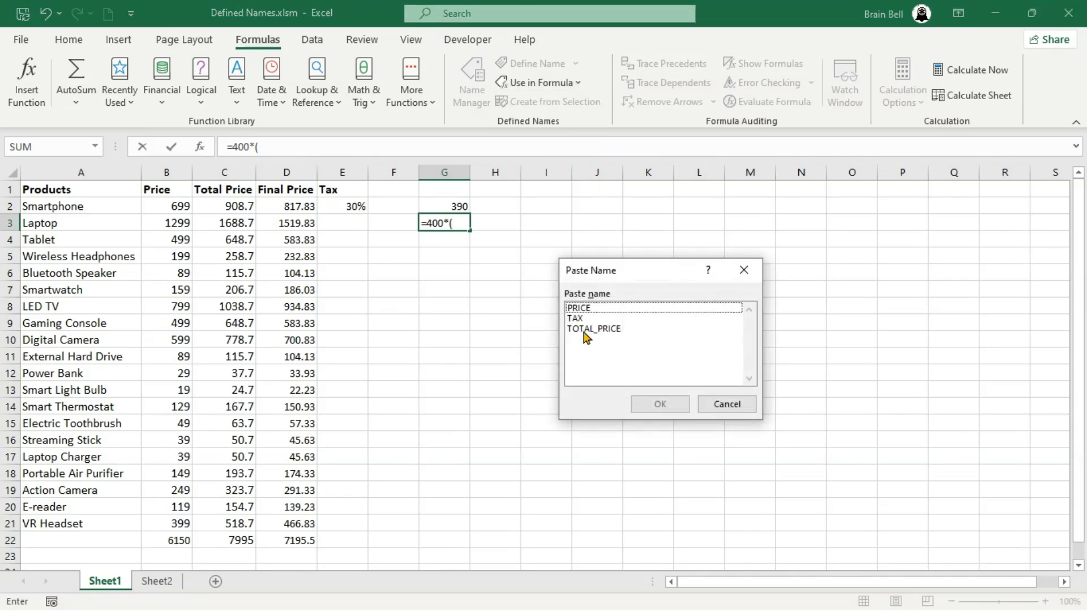
click(576, 319)
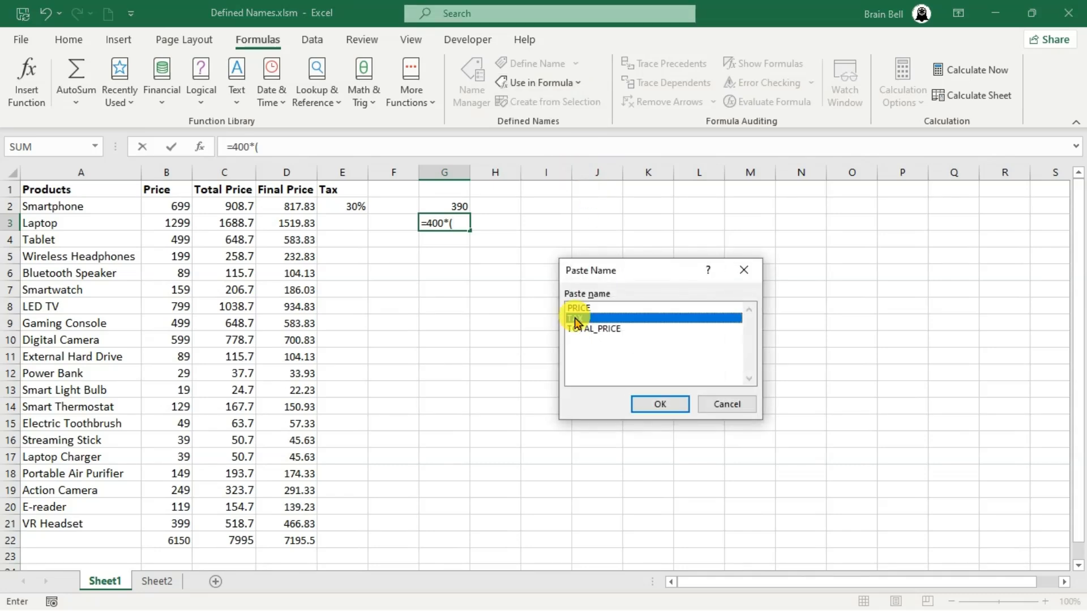
click(660, 404)
key(F2)
key(Left)
key(Left)
key(Left)
text(1)
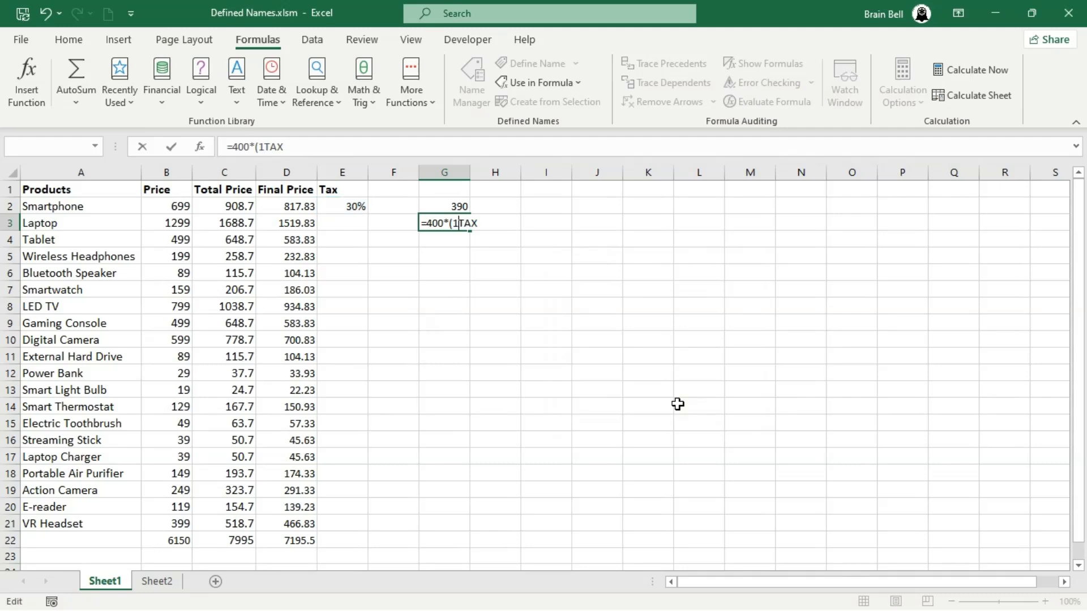
text(+)
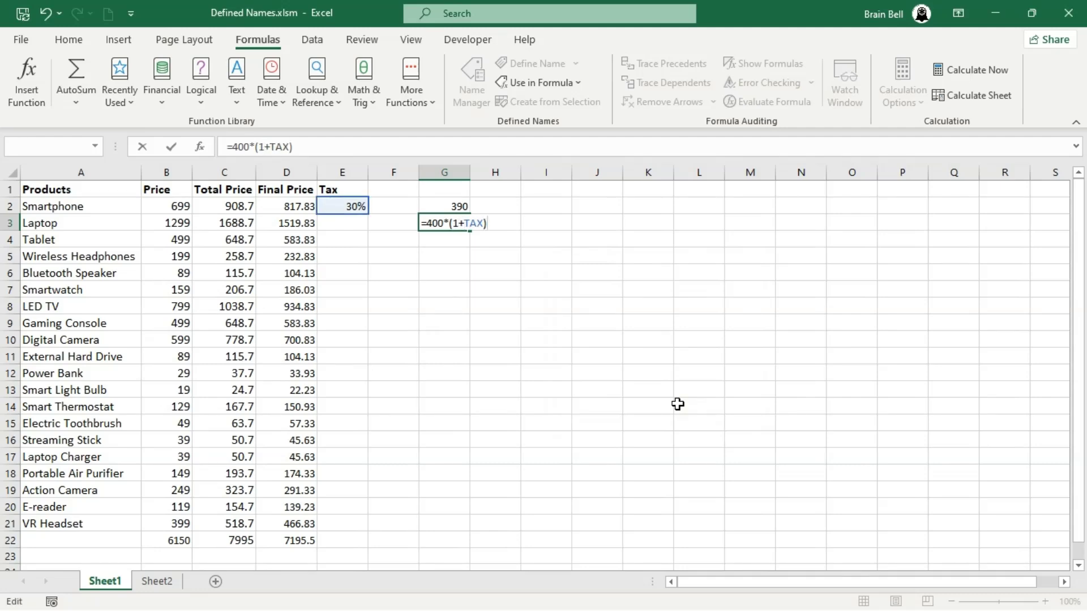
key(Return)
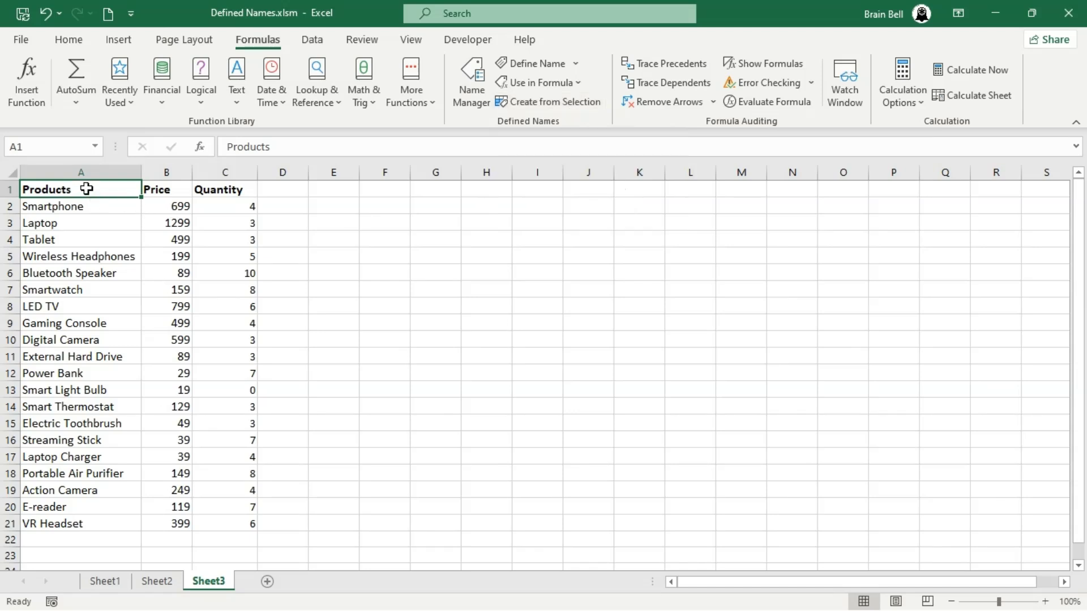
On Sheet3, create names from the top row of the range A1:C21 only, leaving out the left column
drag(86, 189, 246, 522)
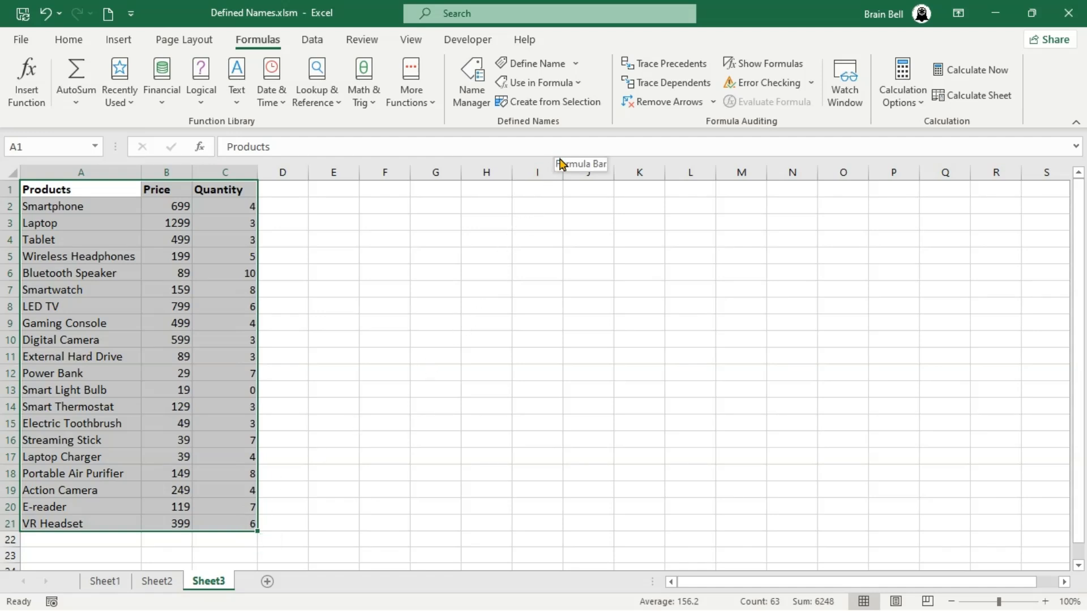
click(565, 103)
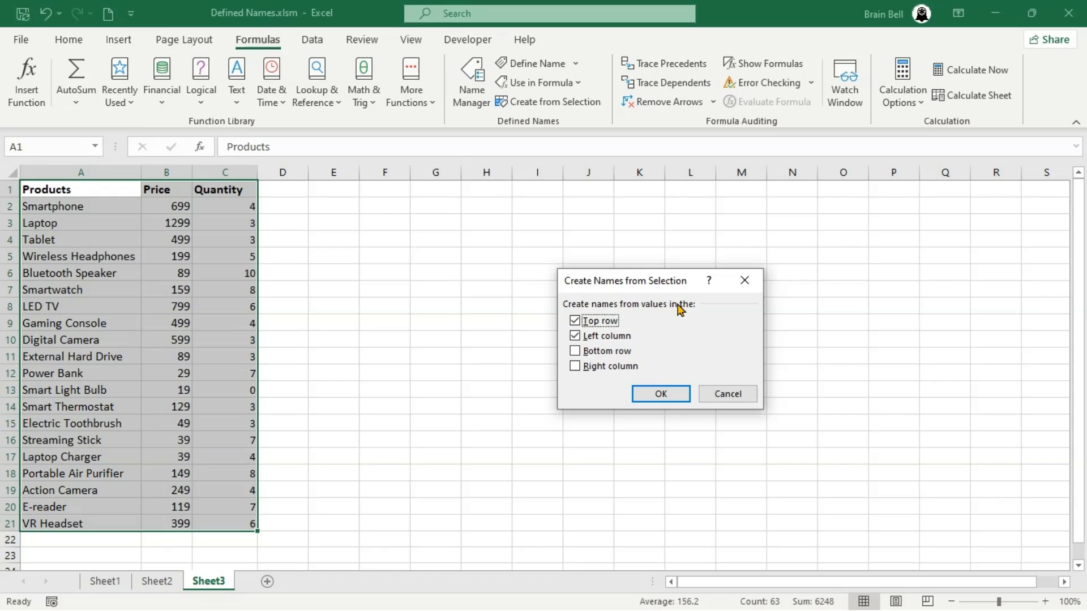
click(576, 336)
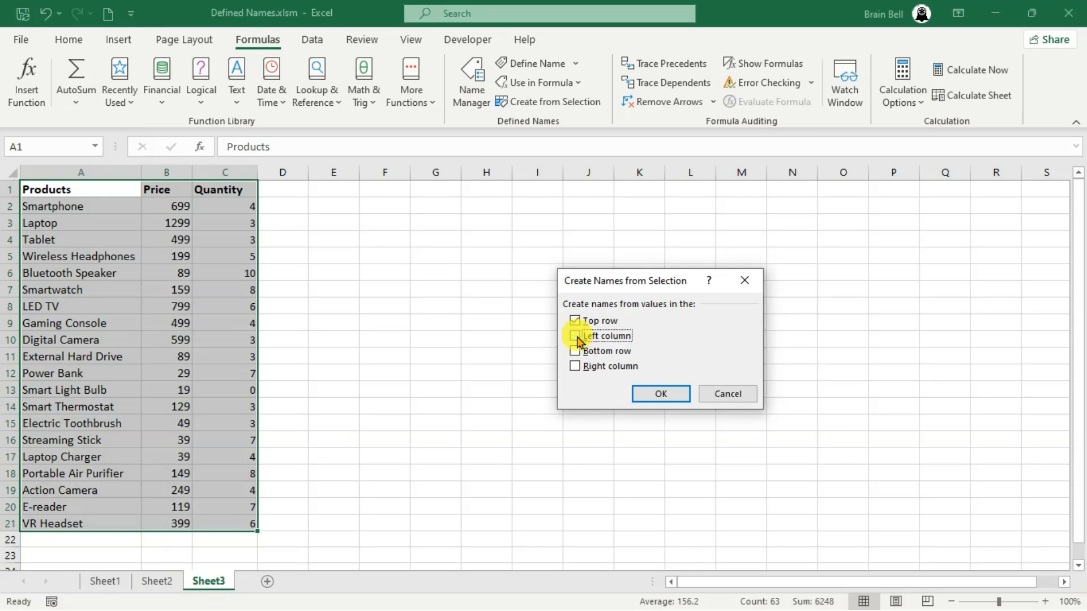
click(666, 395)
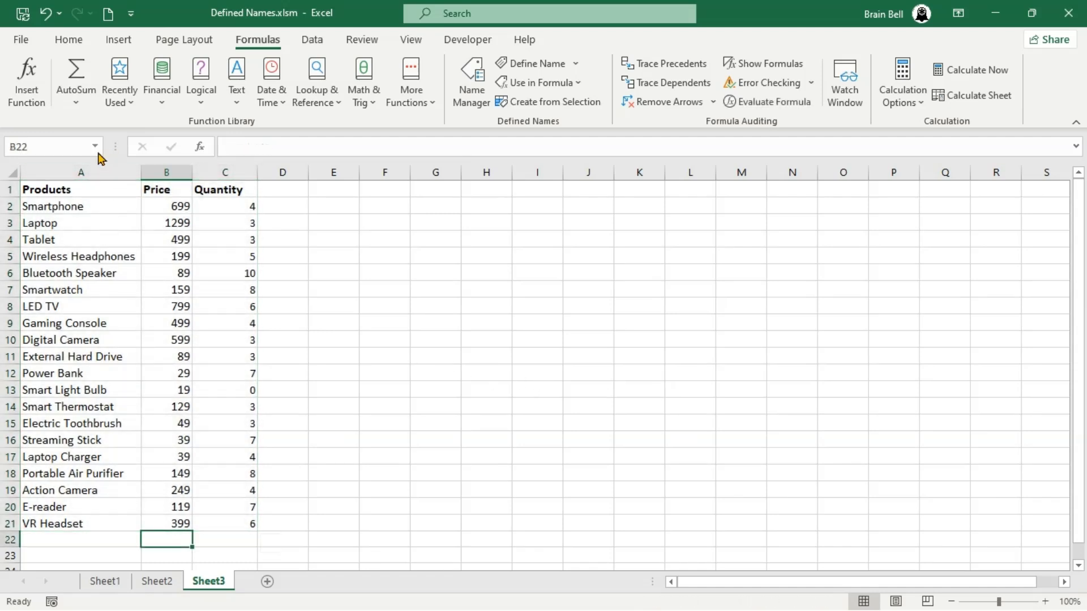
Enter =AVERAGE(Price) in B22 using the Price name from the list of defined names
click(97, 148)
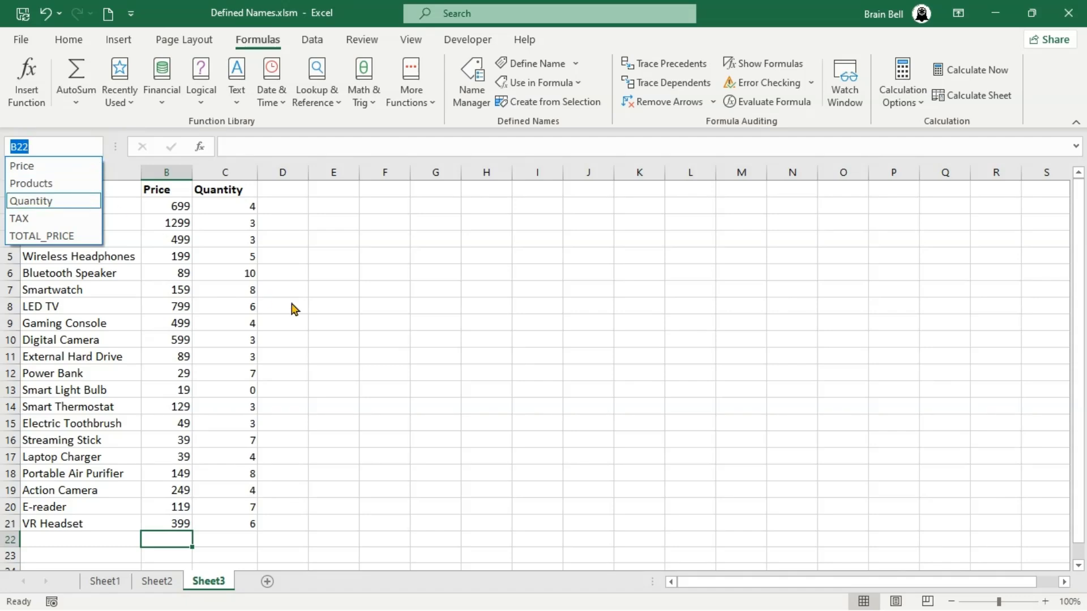
click(170, 539)
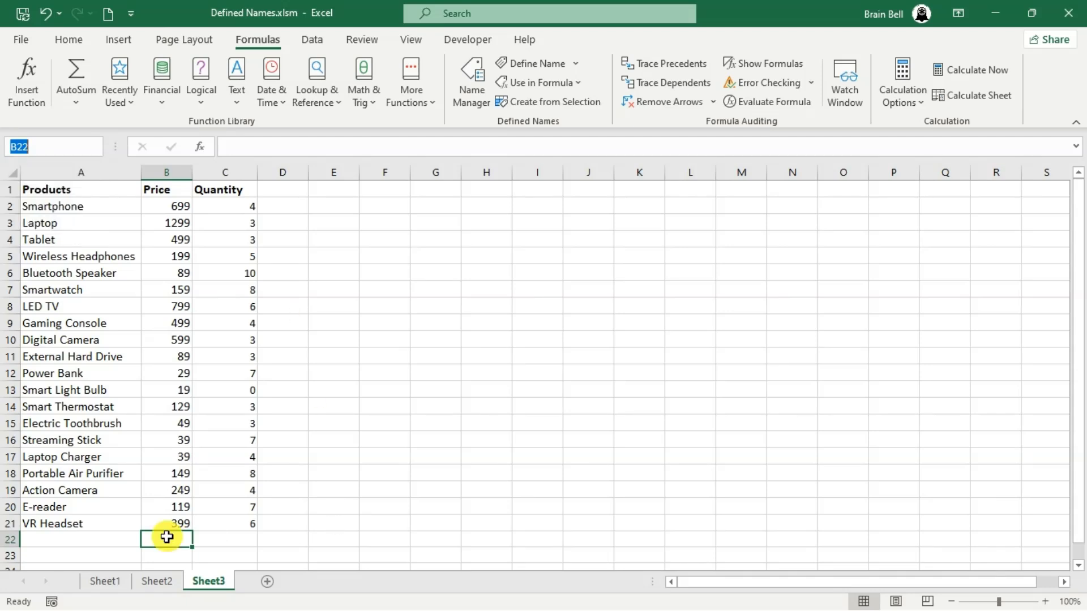
text(=)
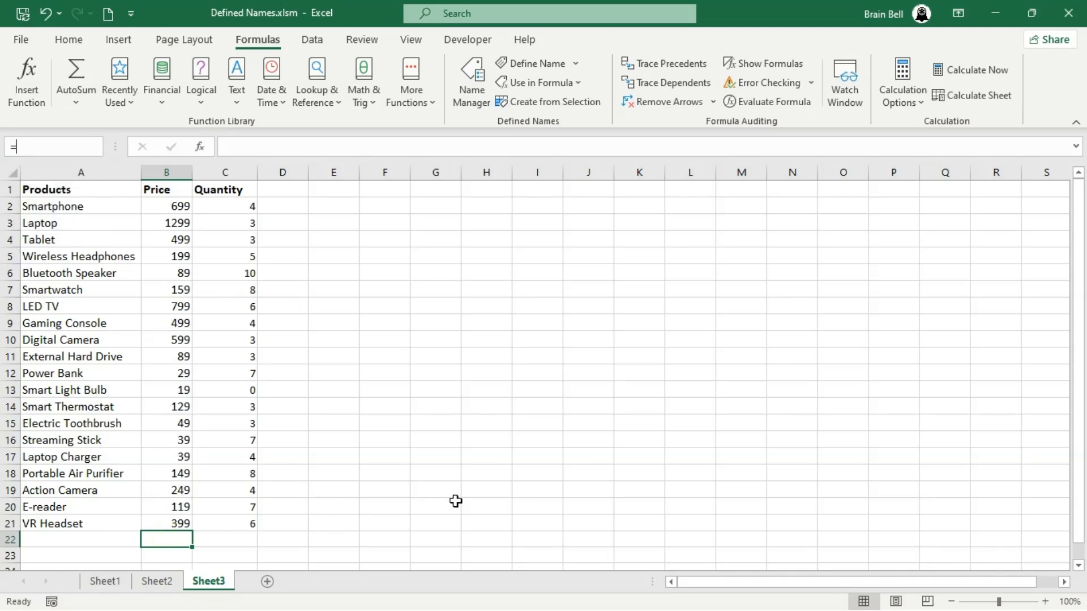
key(Escape)
text(=a)
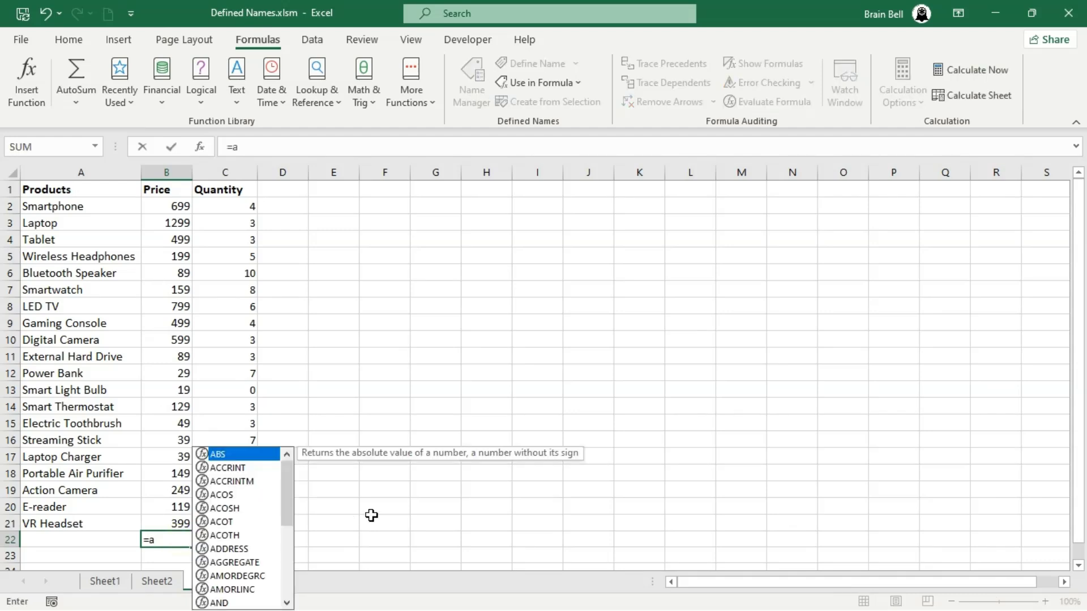
text(ver)
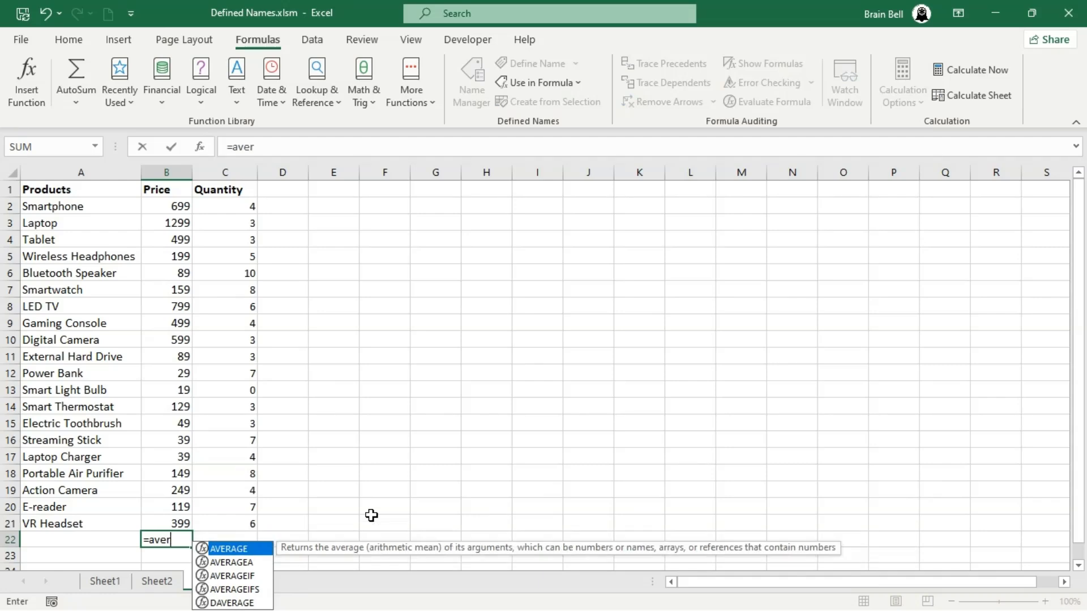
key(Tab)
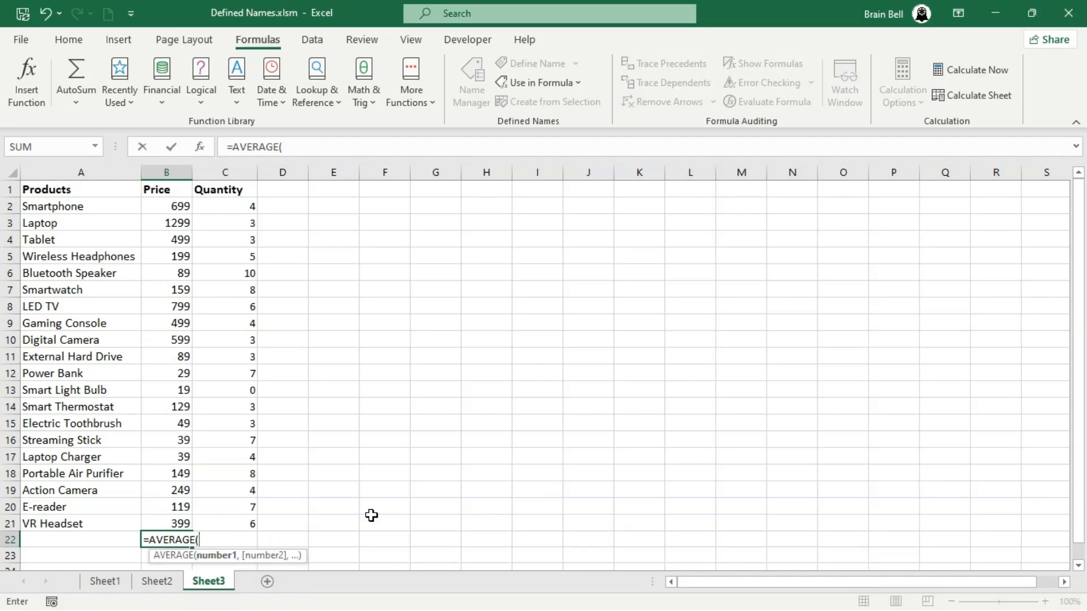
text(Pric)
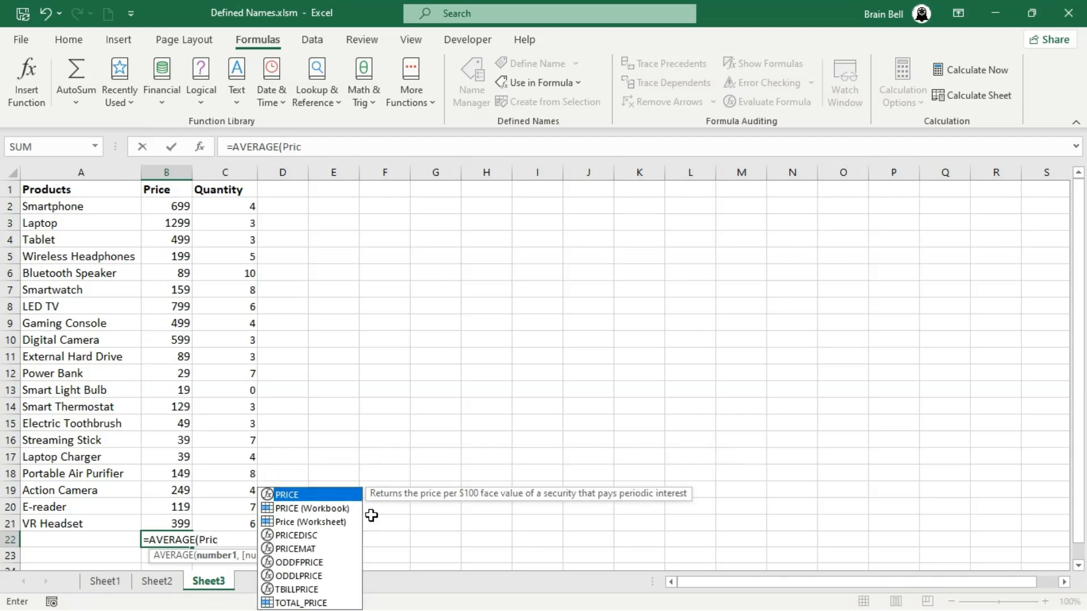
key(Tab)
text())
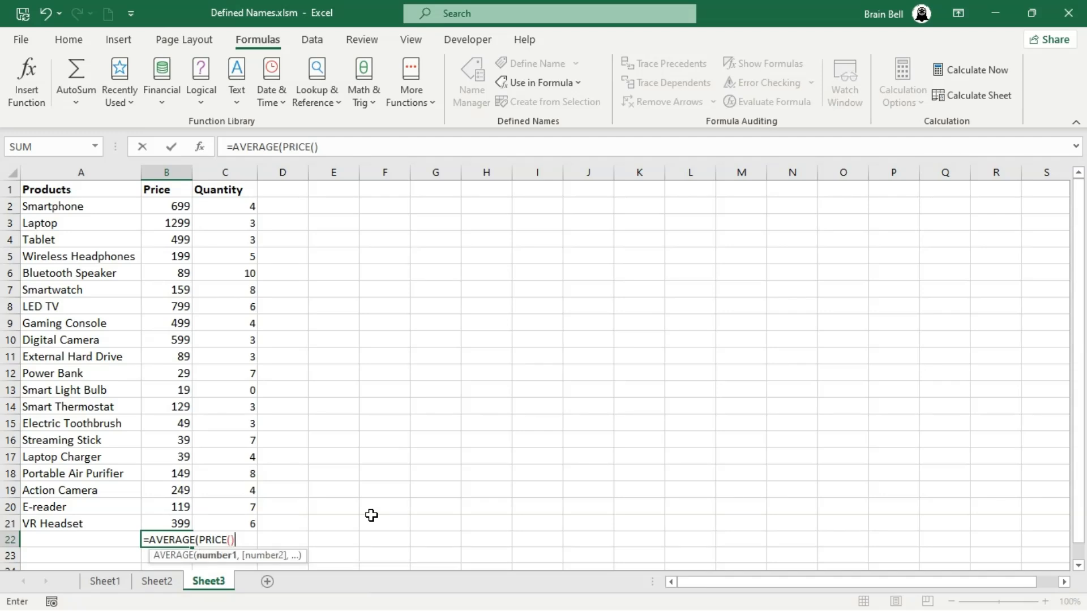
key(BackSpace)
key(BackSpace)
text())
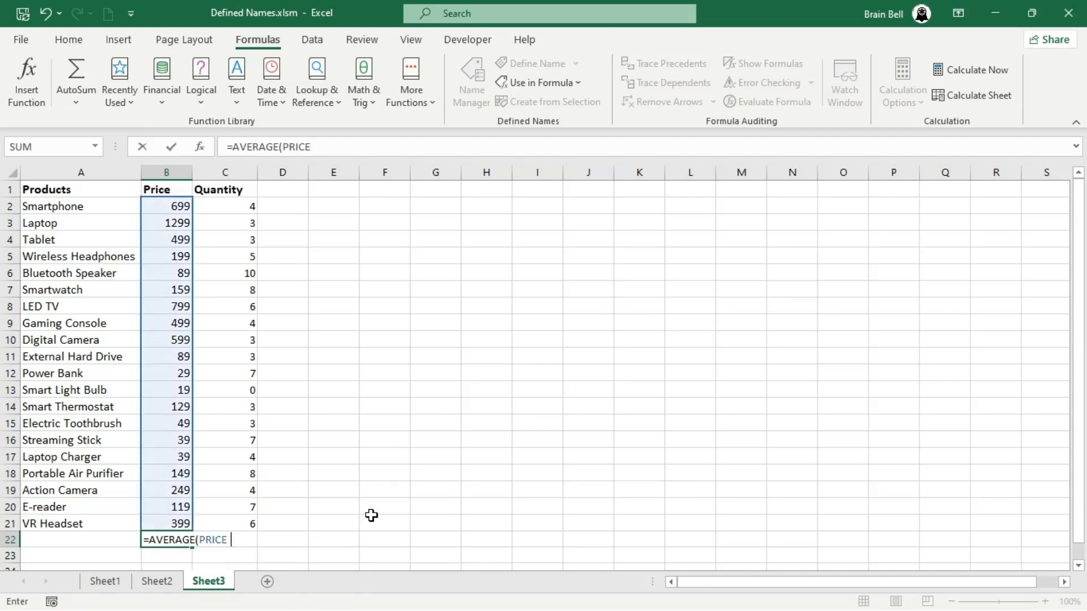
key(Return)
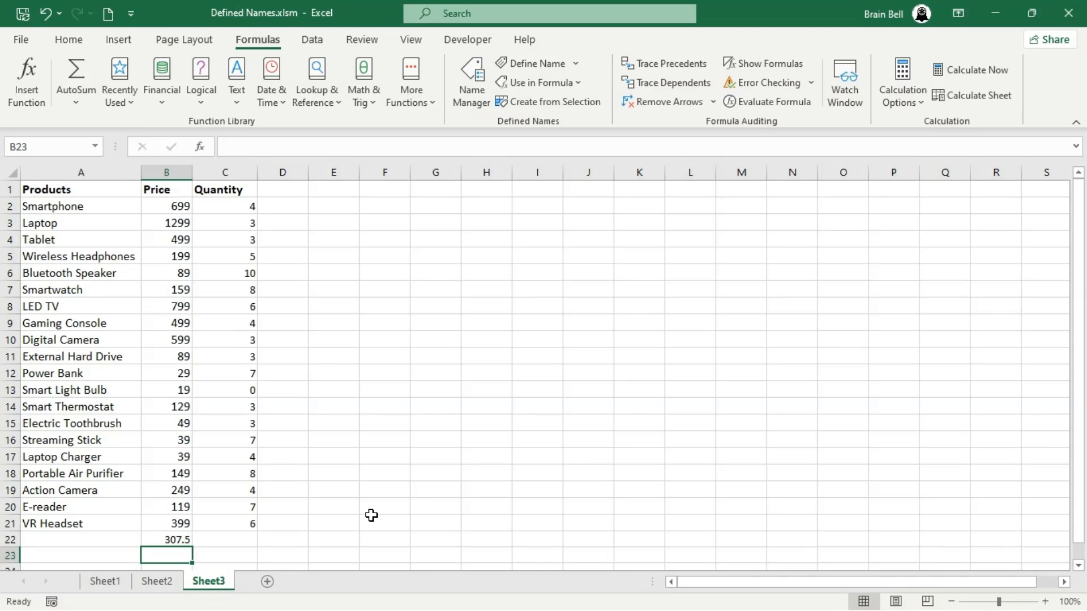
Enter =AVERAGE(Quantity) in C22 using the Quantity name
key(Up)
key(Right)
text(a)
key(BackSpace)
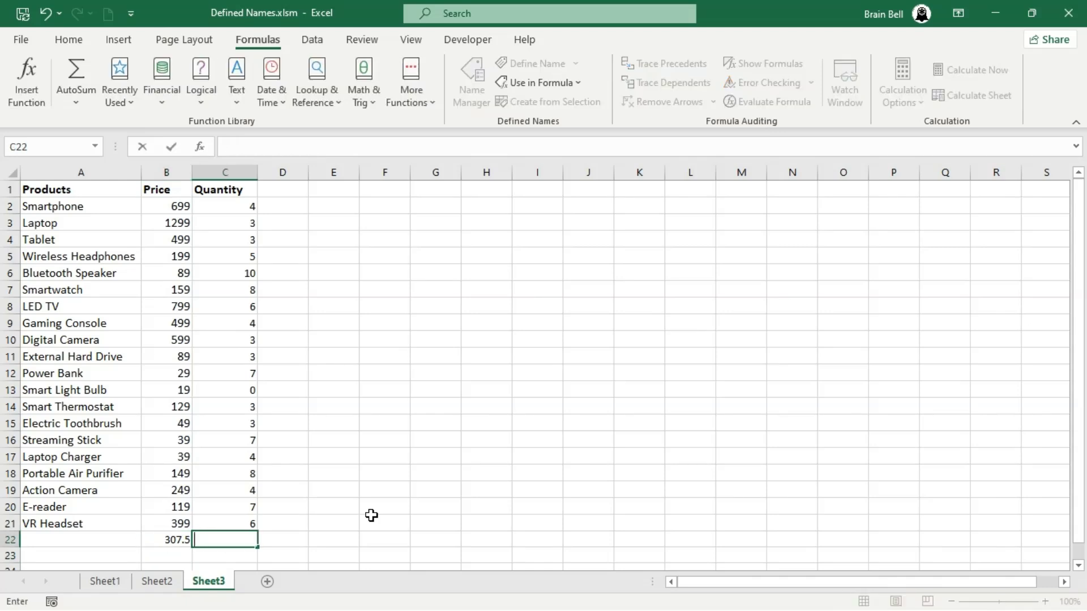
text(=aver)
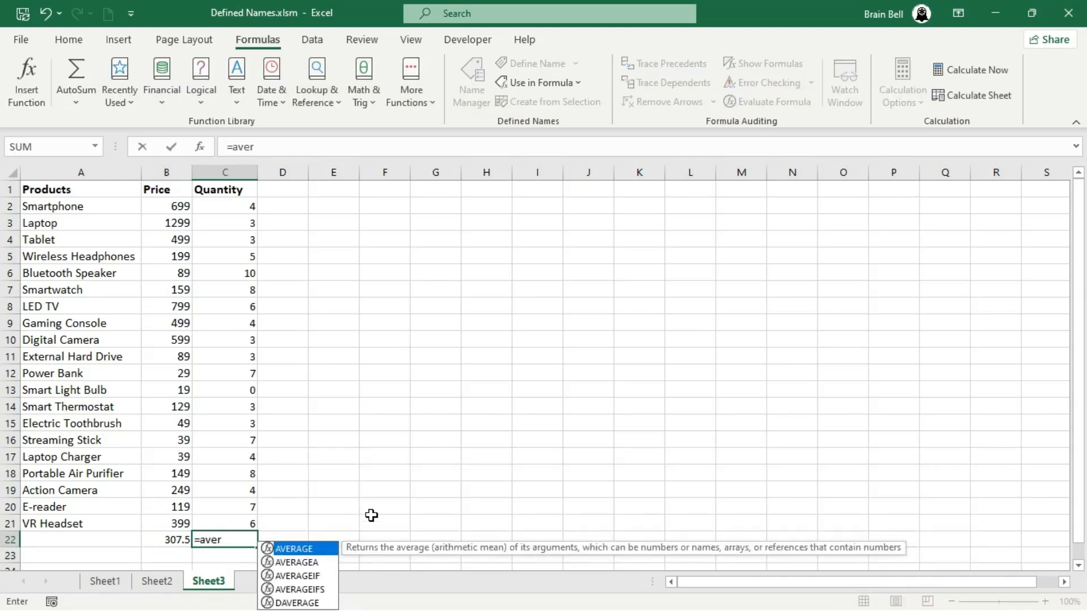
key(Tab)
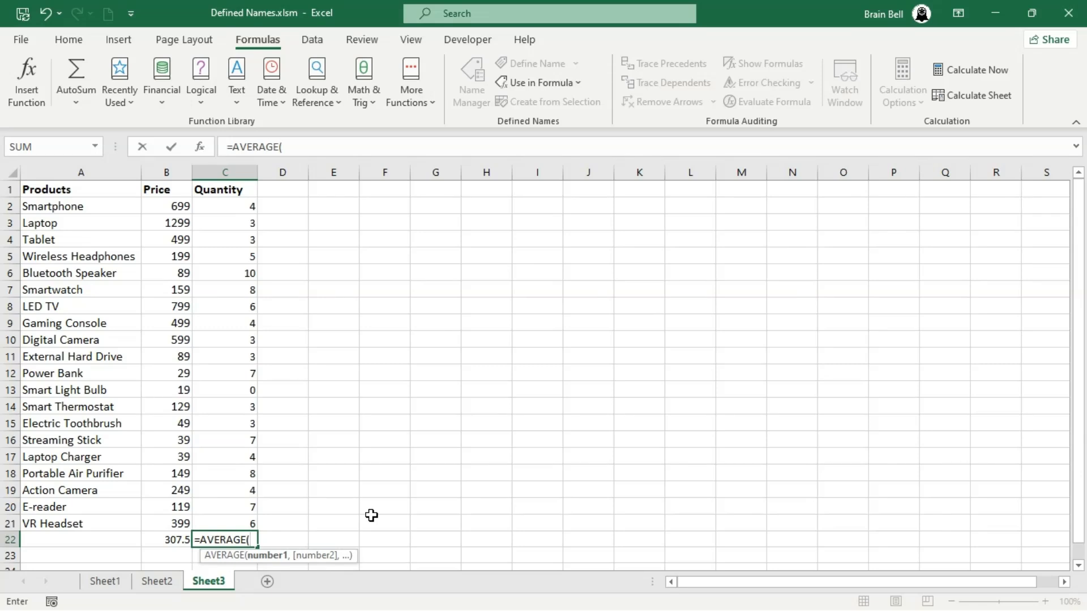
text(qua)
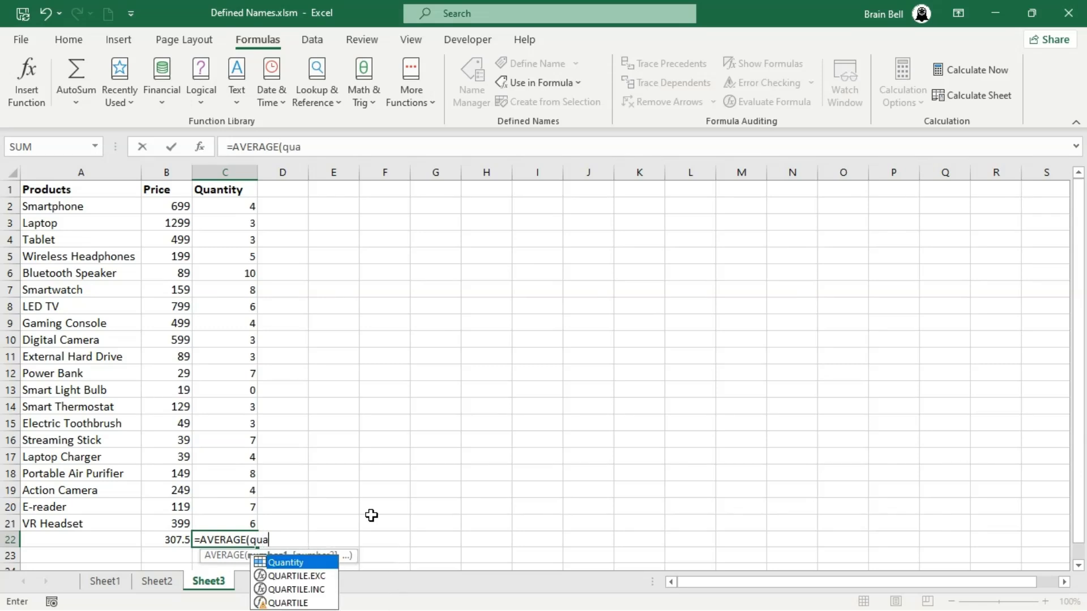
key(Tab)
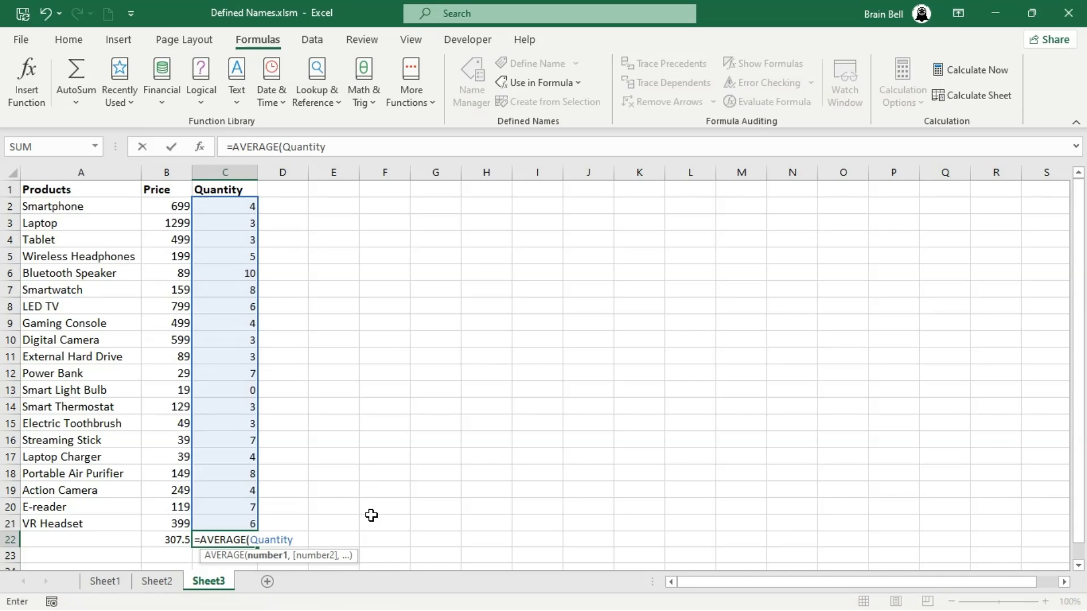
text())
key(Return)
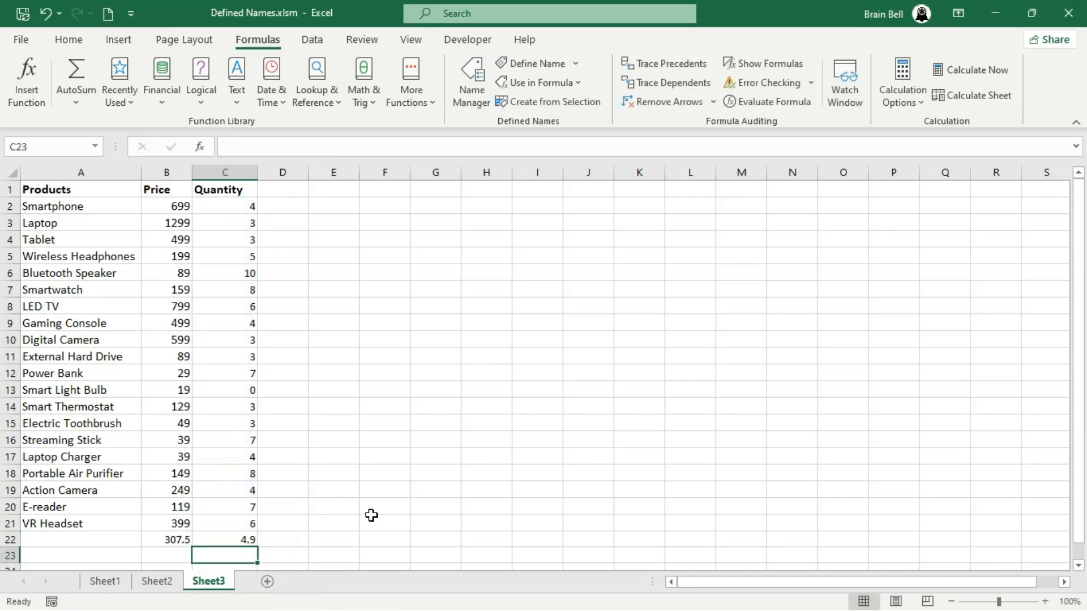
Examine the defined names in Name Manager and open the DISCOUNT name's definition and scope
key(Up)
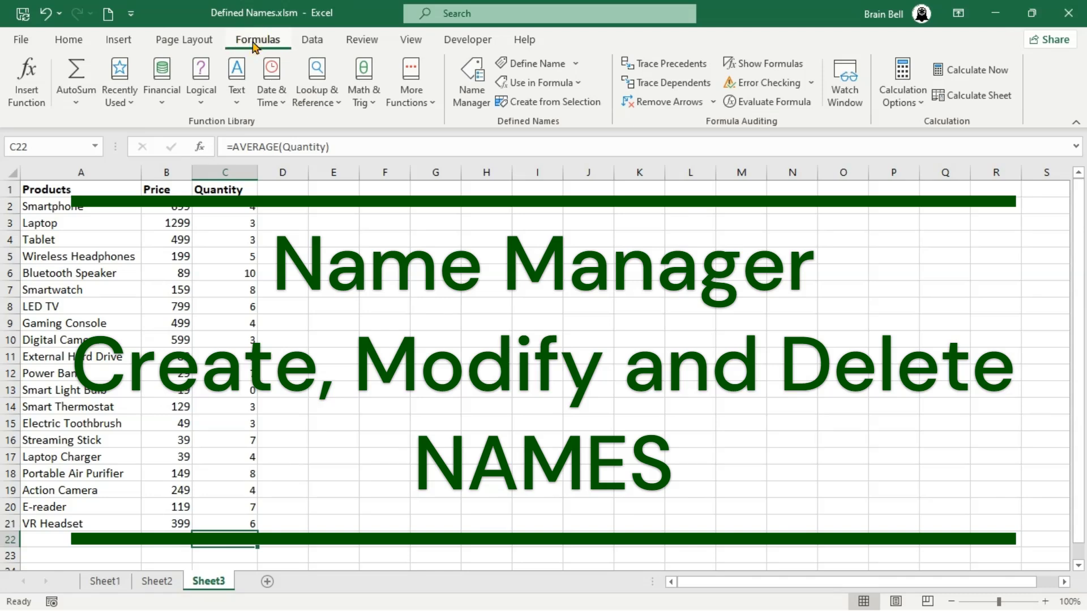
click(473, 96)
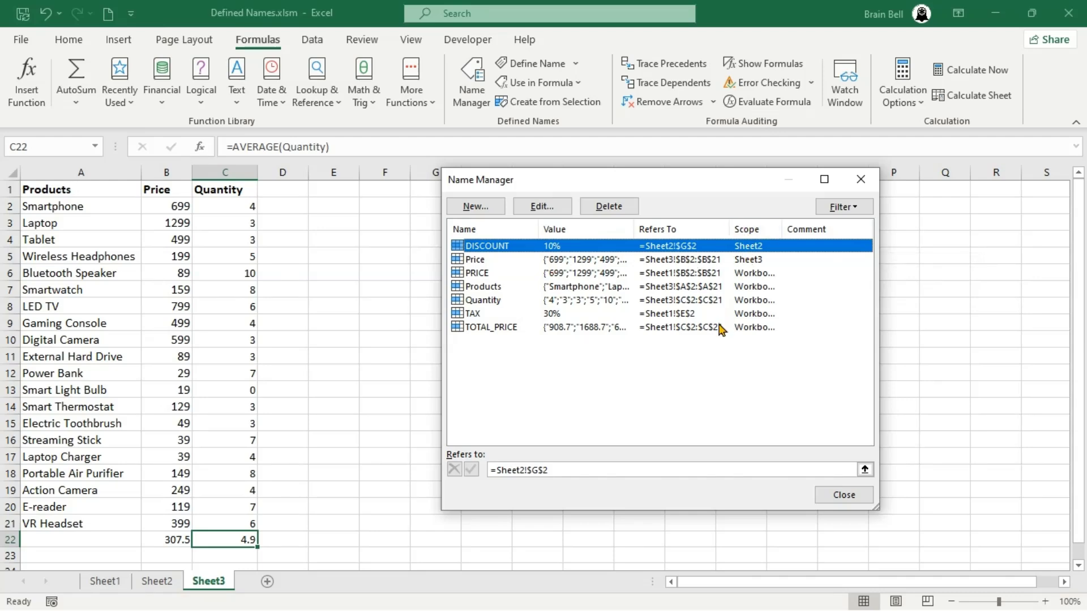
click(487, 261)
click(486, 245)
click(555, 212)
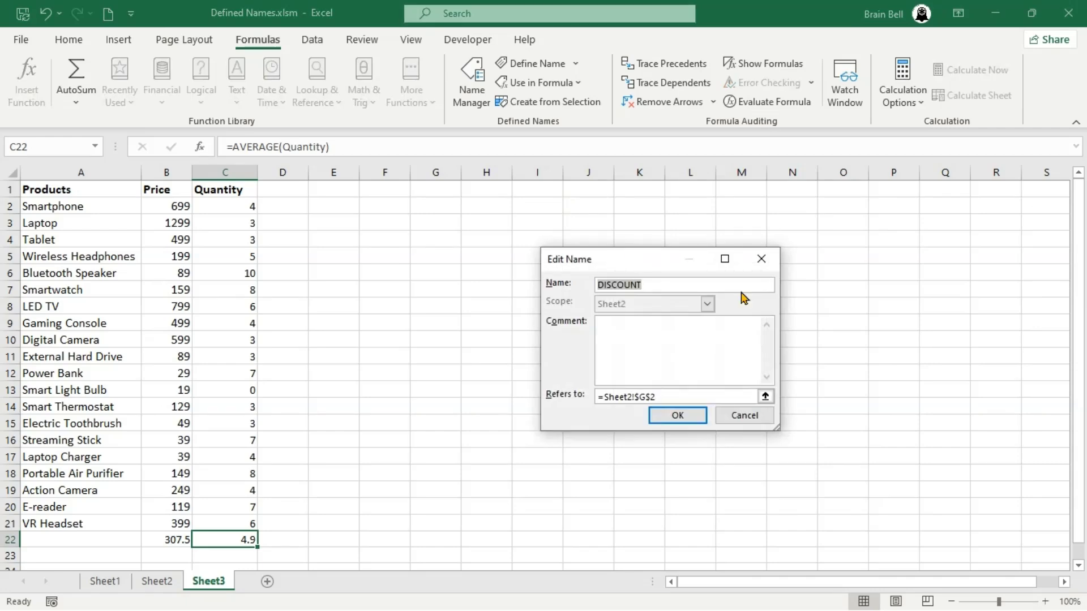
click(677, 284)
click(677, 341)
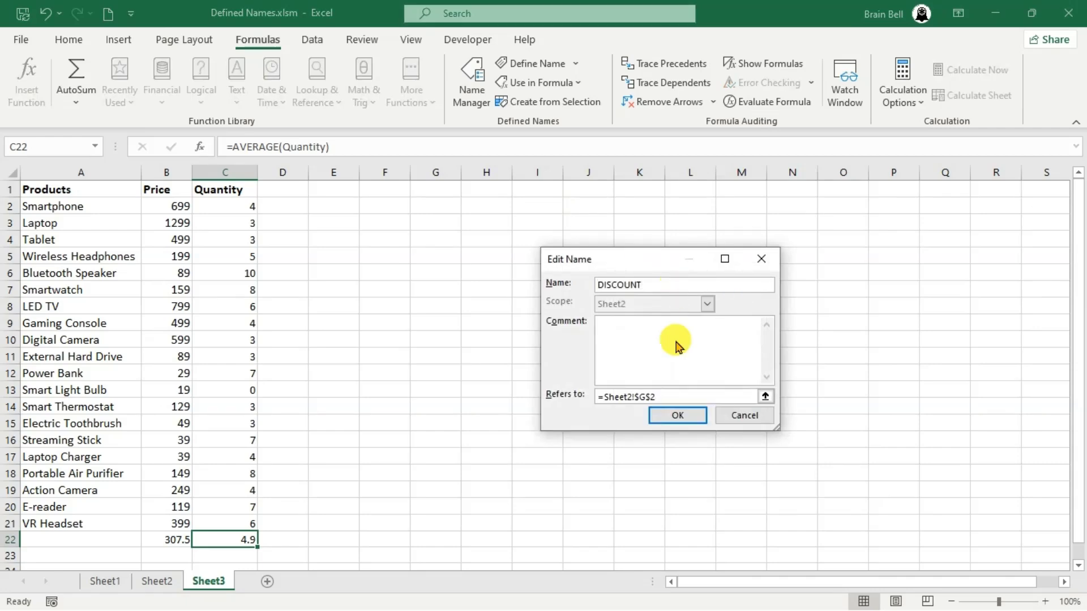
click(685, 398)
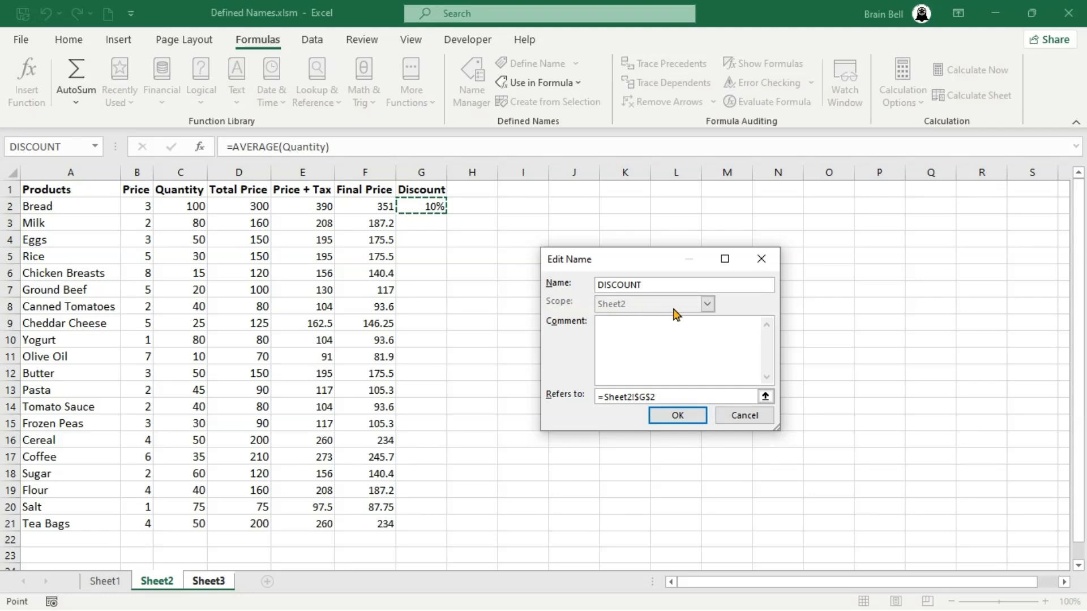
click(678, 415)
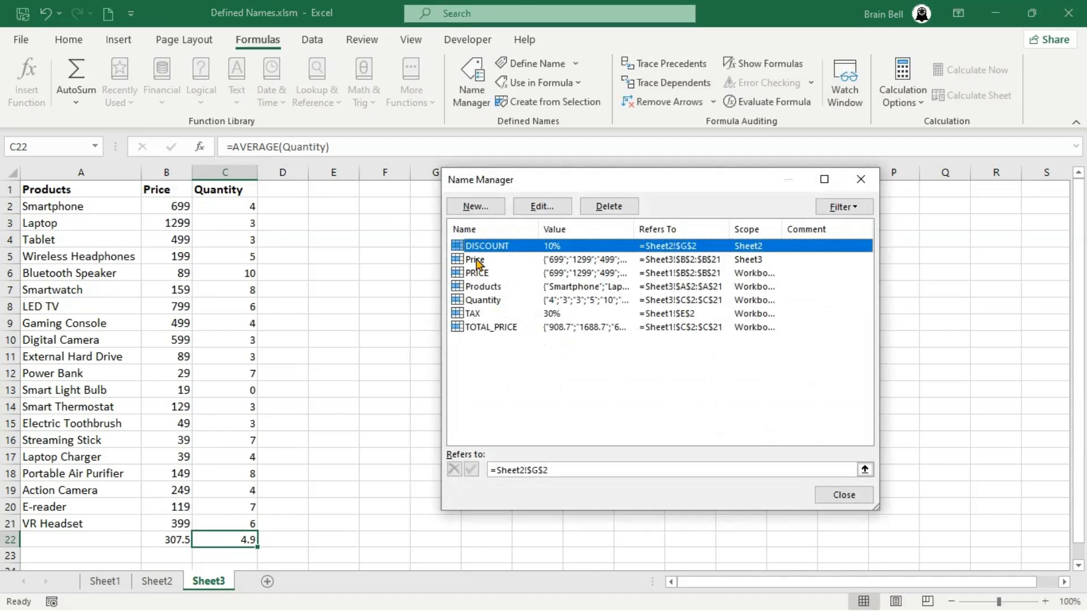
Delete the Products name in Name Manager, confirming the deletion
click(564, 287)
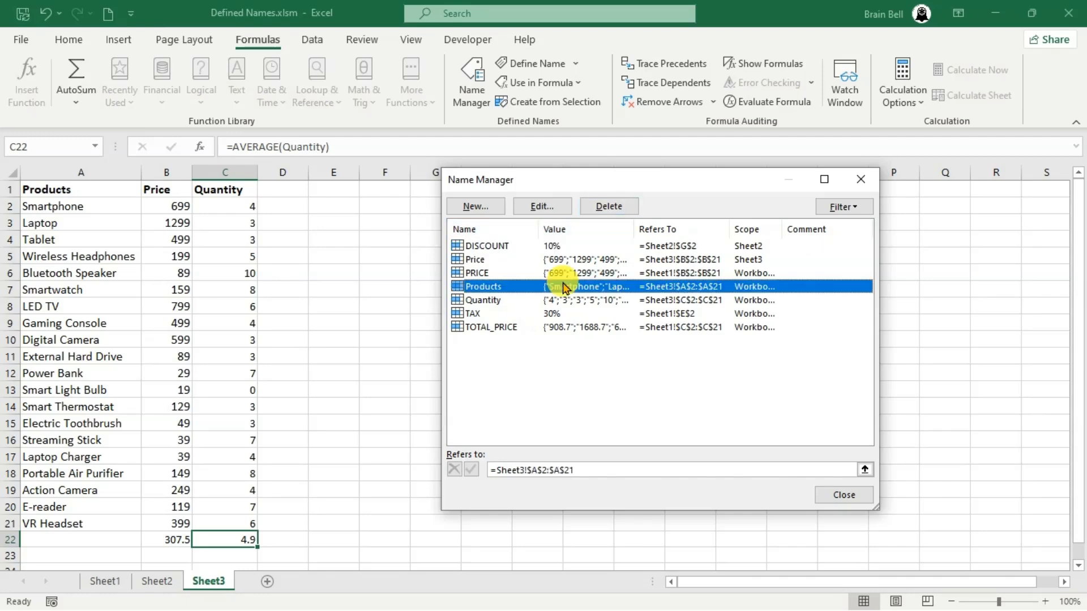
click(603, 211)
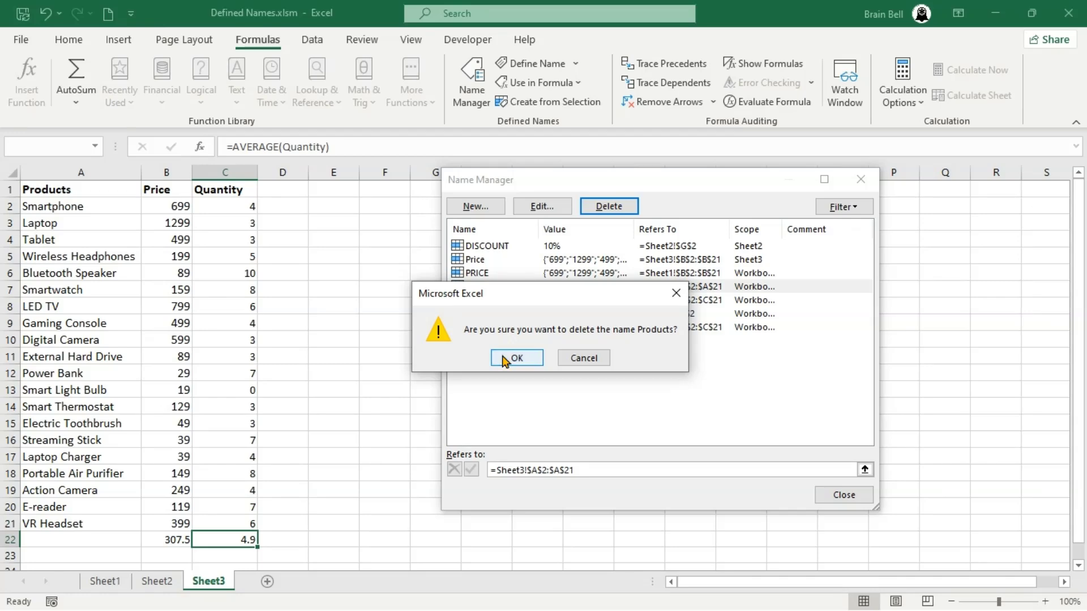
click(504, 360)
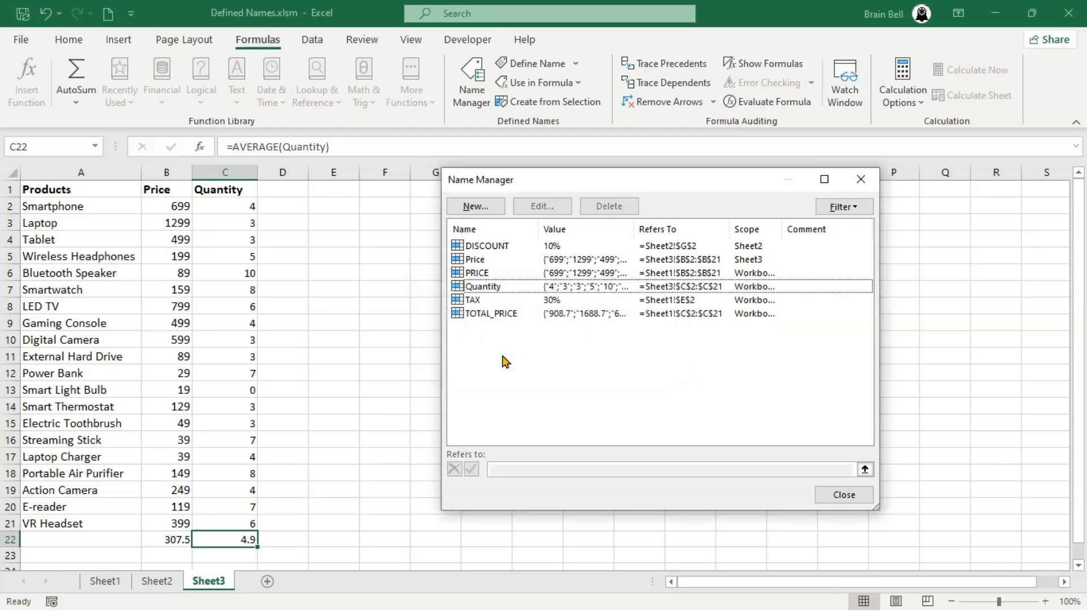
click(478, 207)
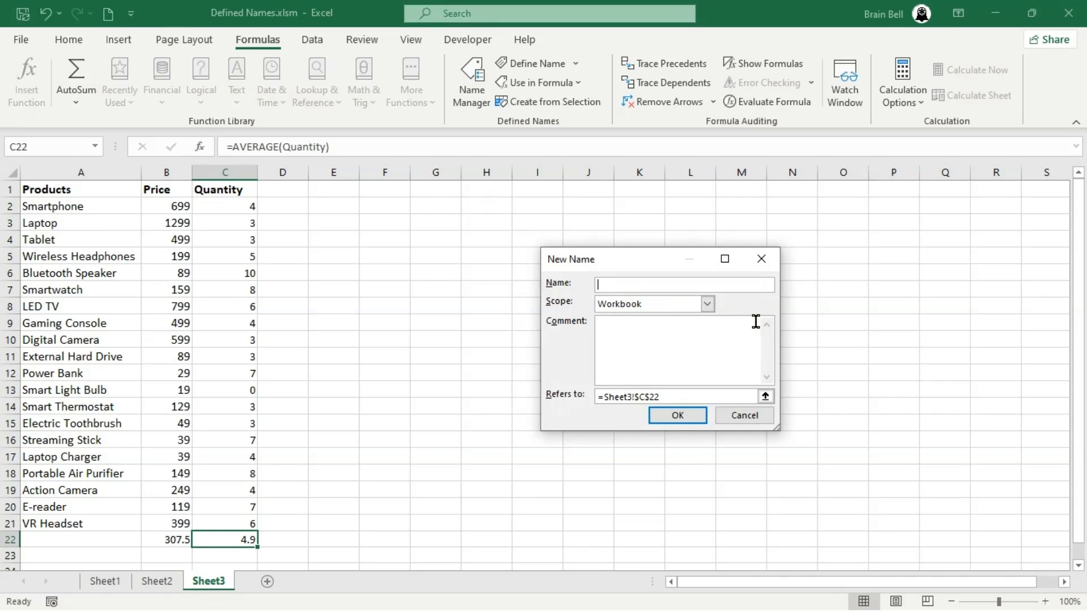
click(707, 304)
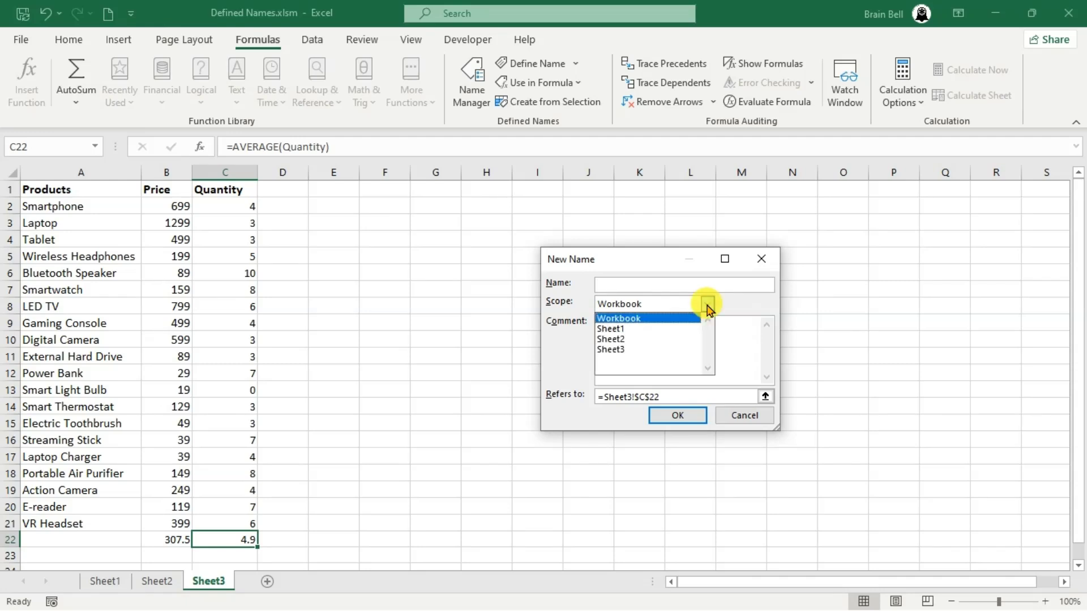
click(708, 308)
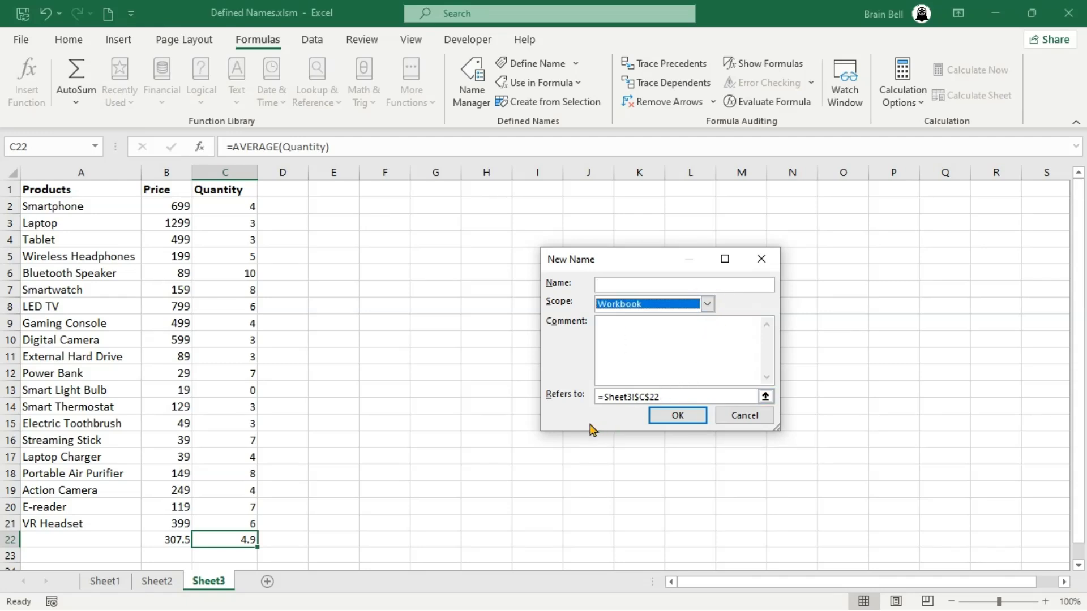
click(767, 399)
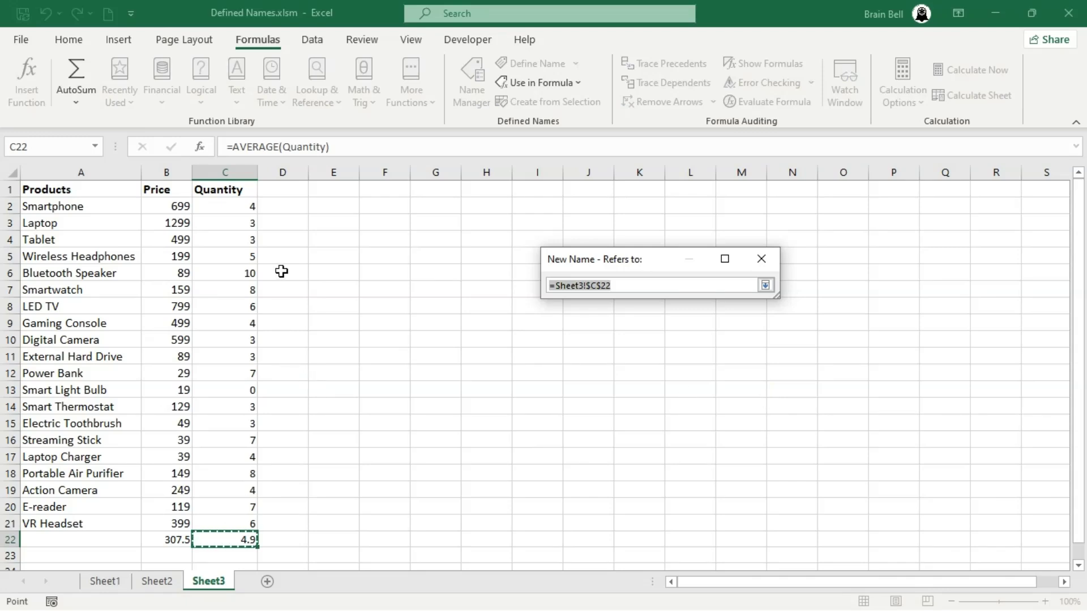
drag(252, 252, 237, 303)
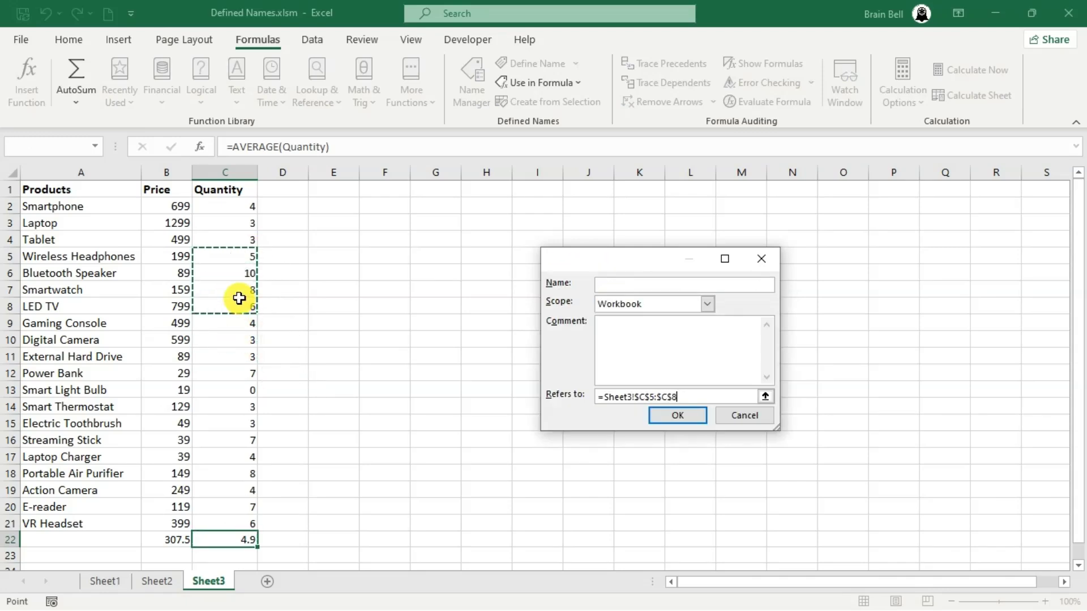
click(739, 416)
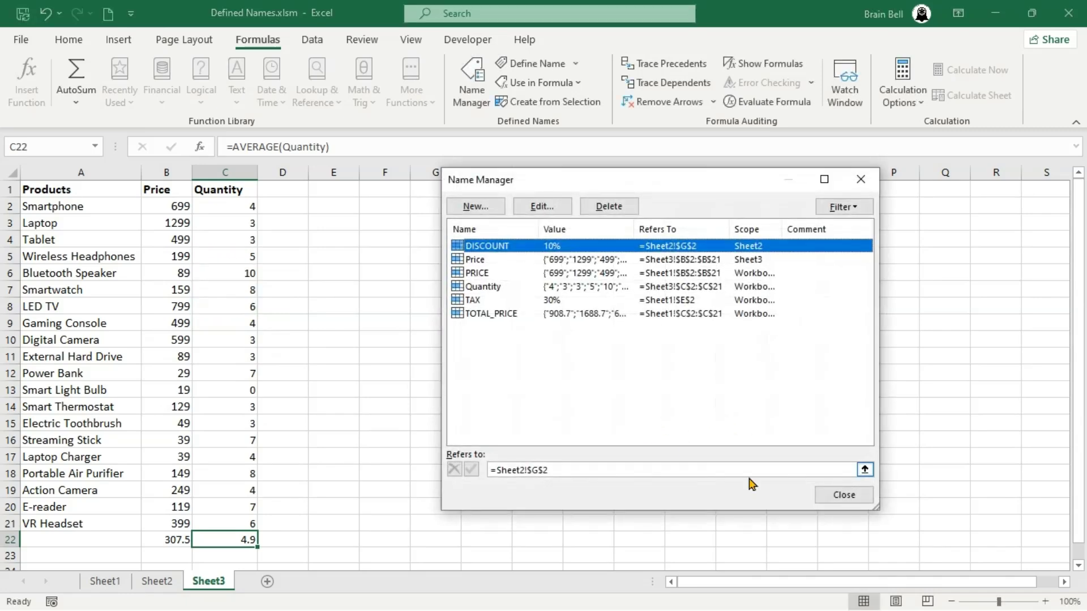
Close Name Manager and open the Name Box list to review the names available on Sheet3
click(844, 496)
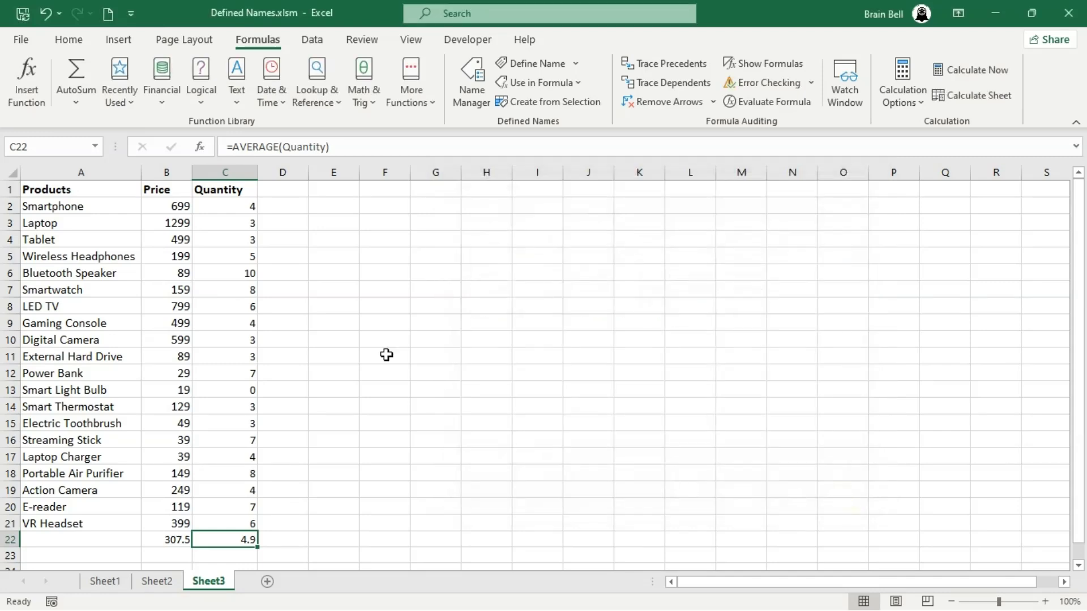
click(94, 148)
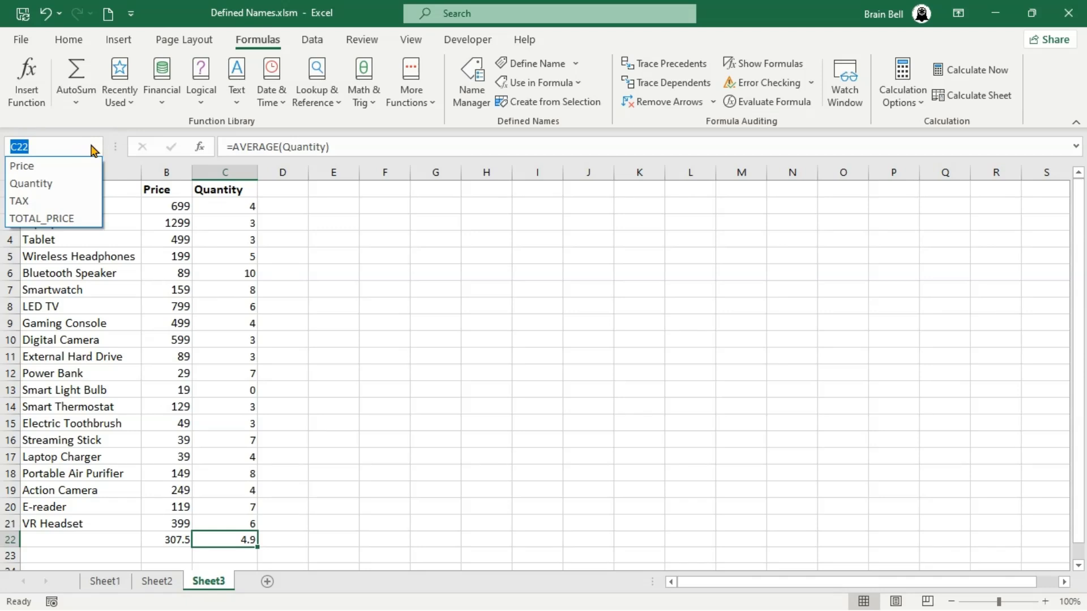